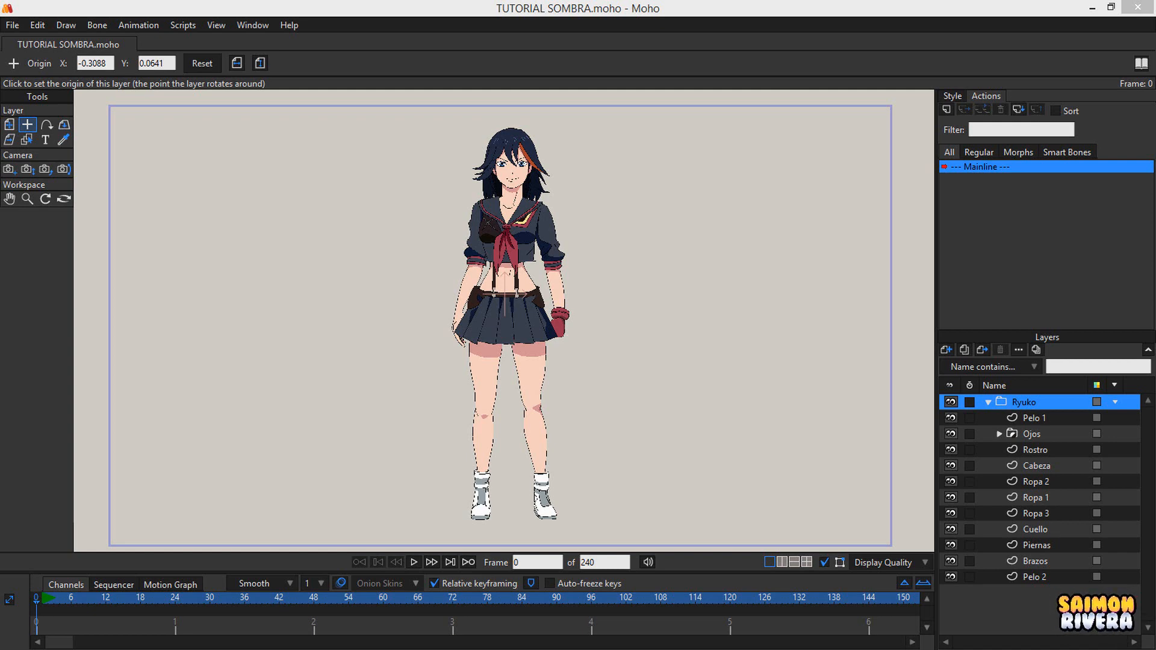
Open the Ryuko group layer's settings at the shadow options
drag(649, 421, 652, 426)
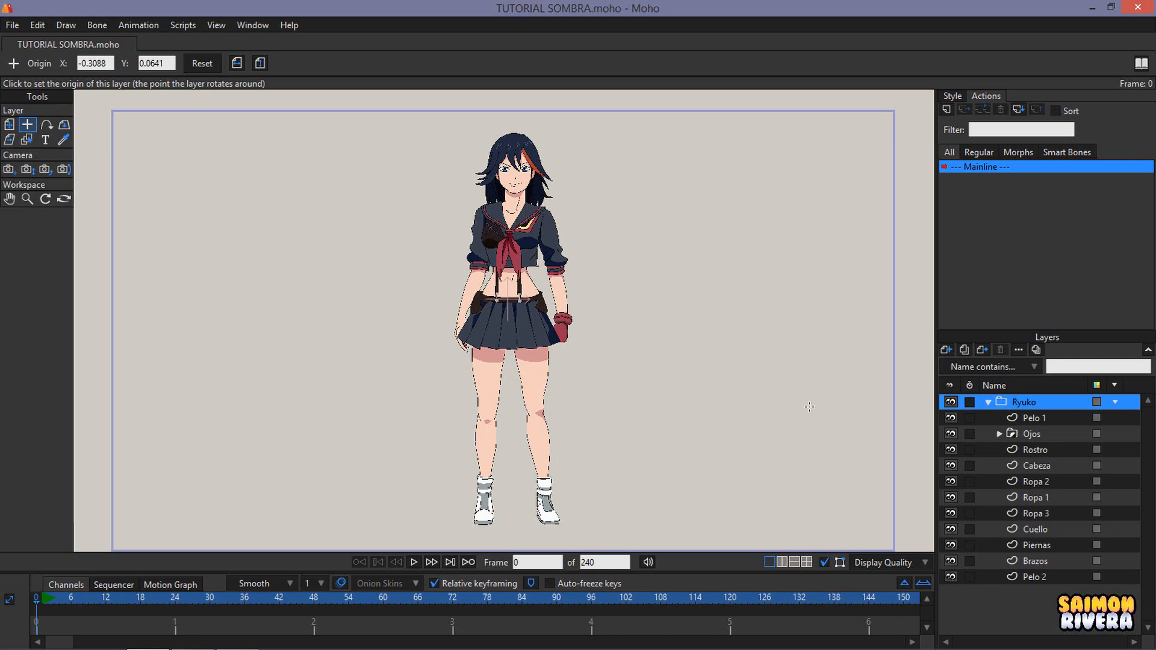
double_click(1032, 403)
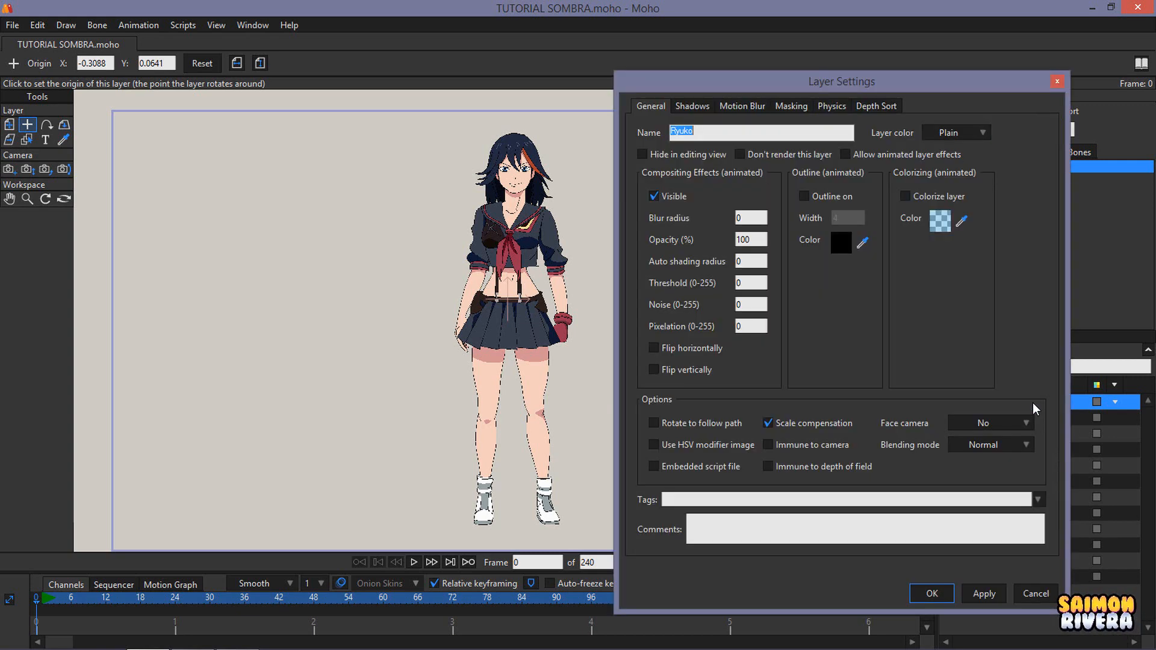
drag(817, 84, 764, 69)
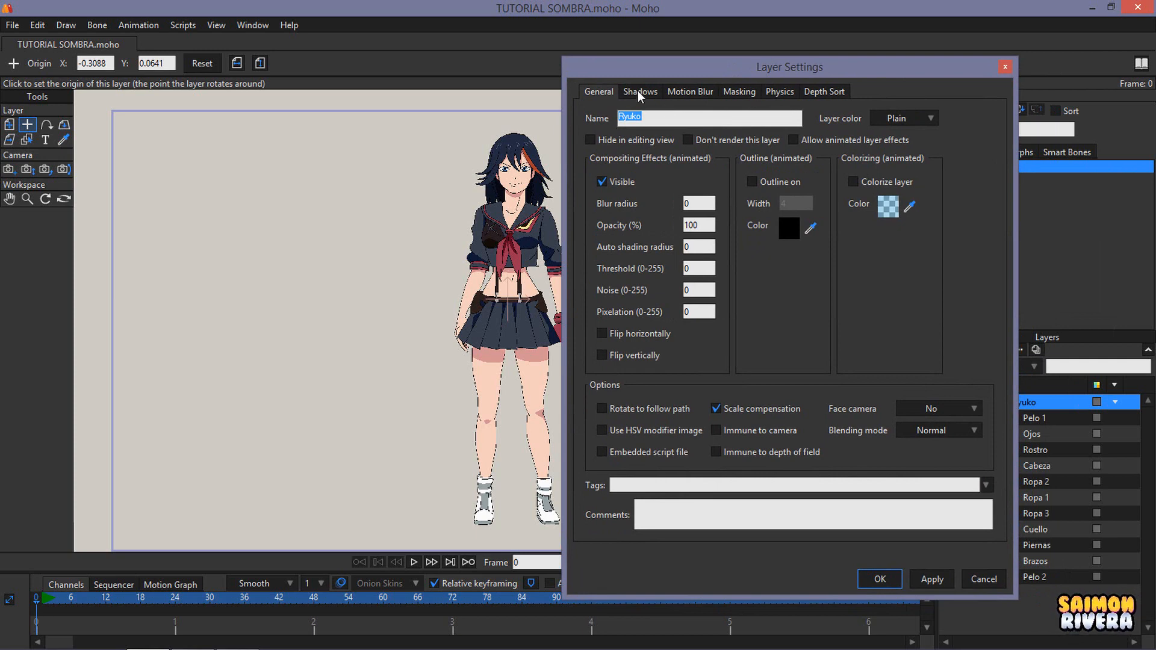
click(639, 94)
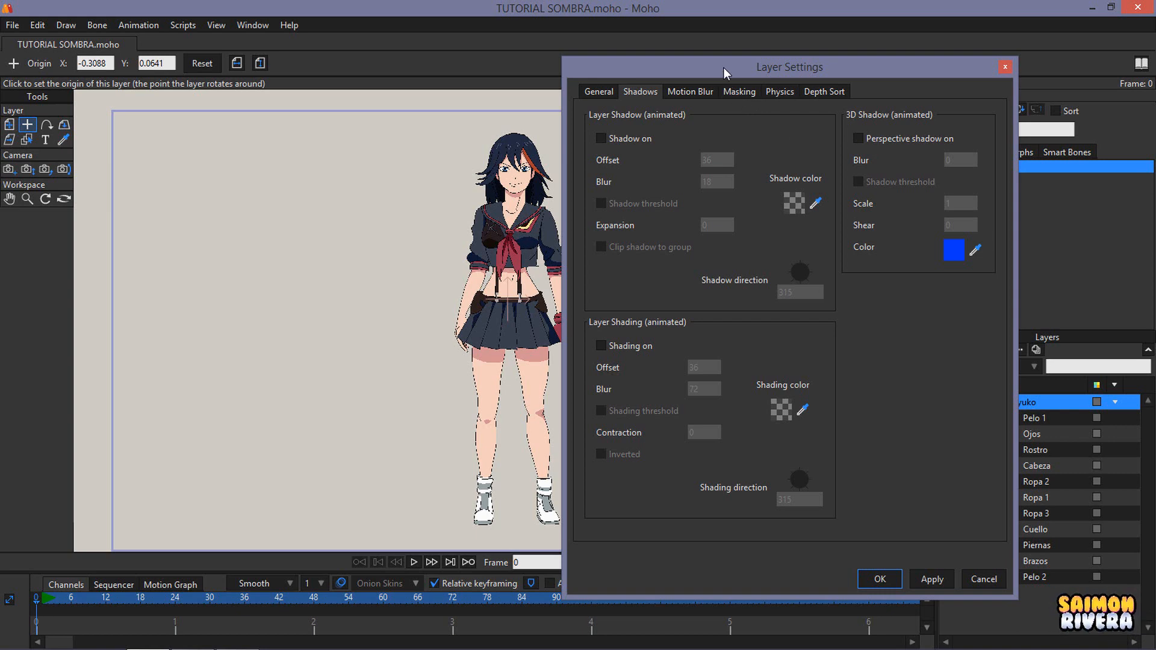
drag(720, 67, 767, 65)
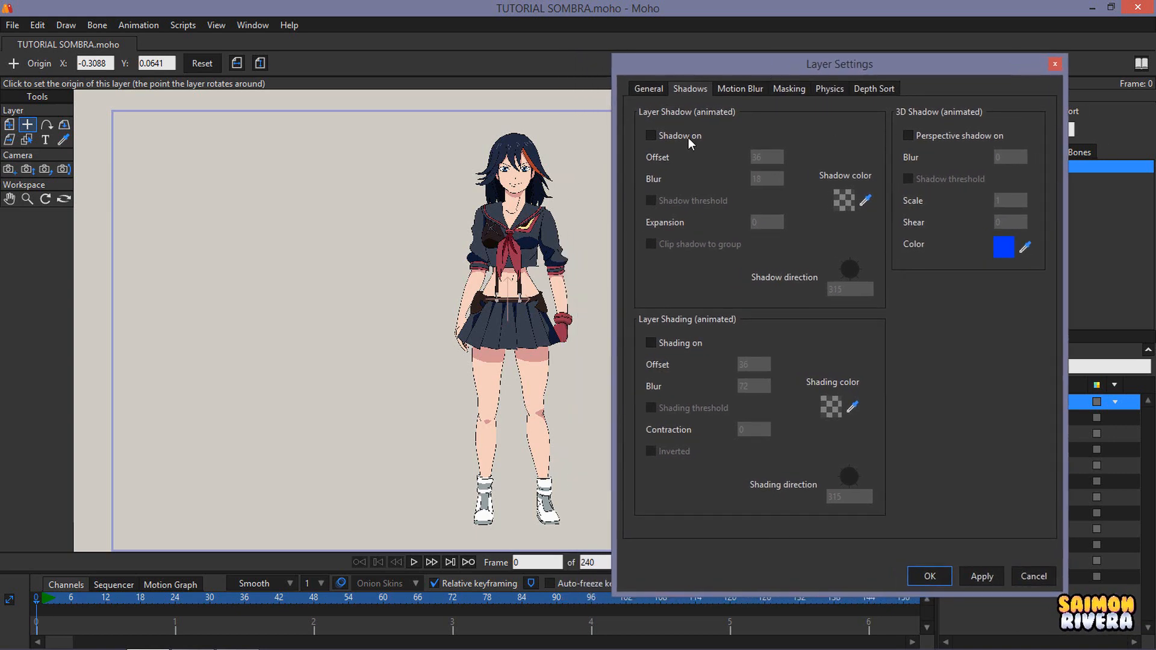
Turn on the layer shadow for Ryuko, apply it and render the frame to inspect the effect
click(652, 135)
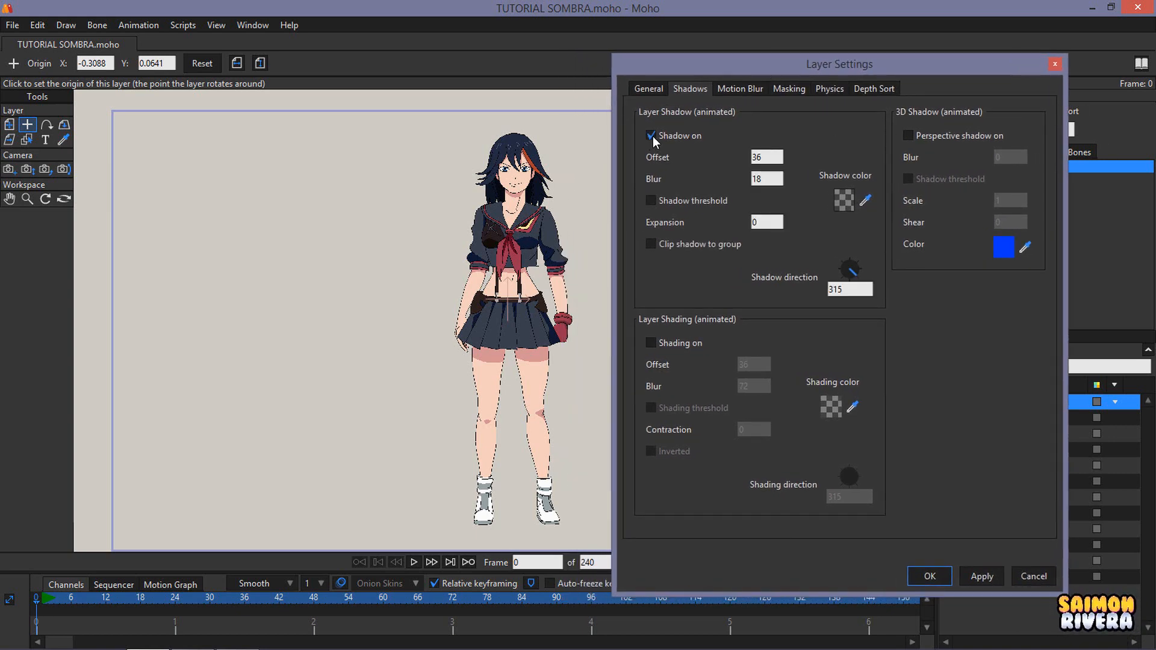
click(981, 576)
key(ctrl+r)
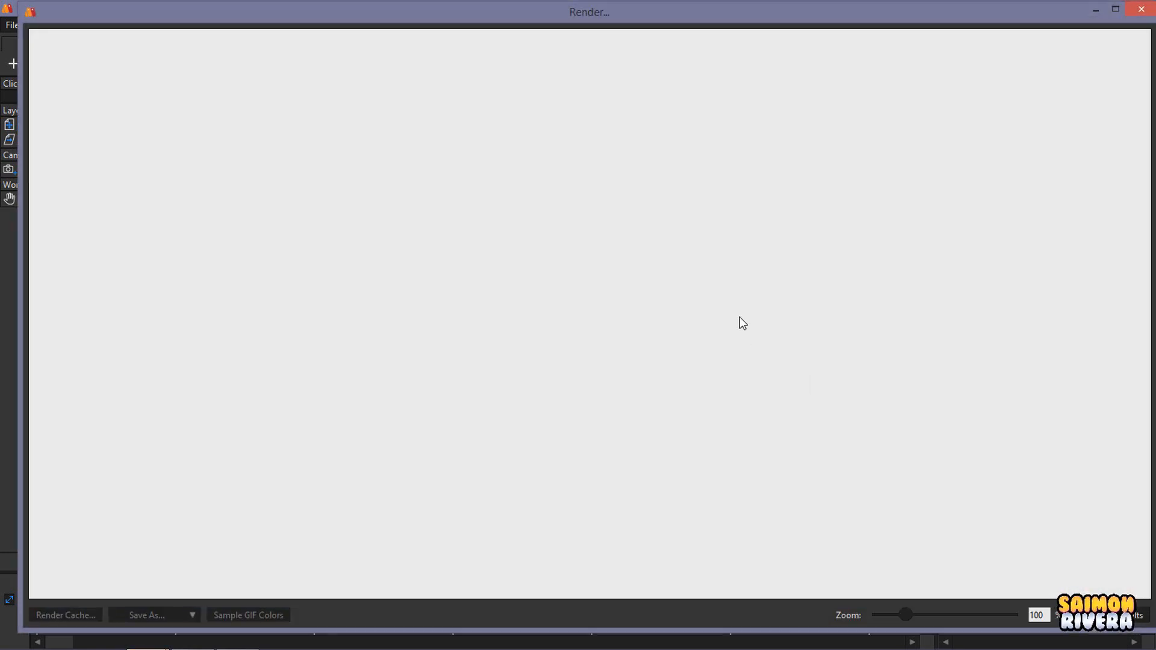
drag(729, 242, 698, 371)
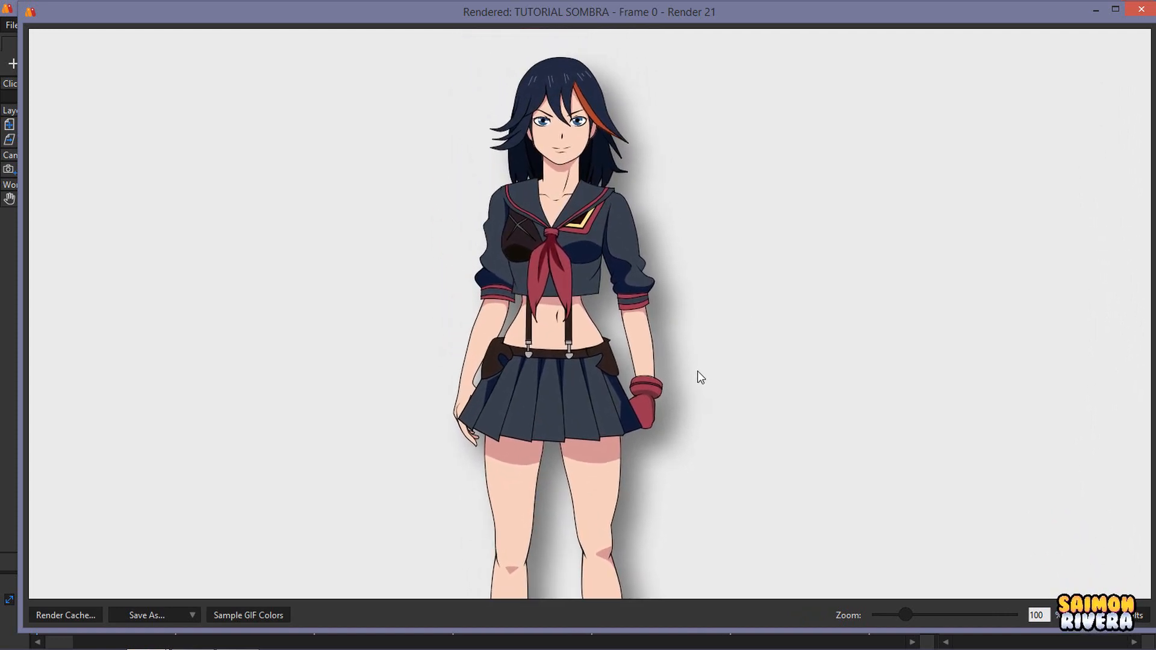
click(1116, 9)
click(1138, 7)
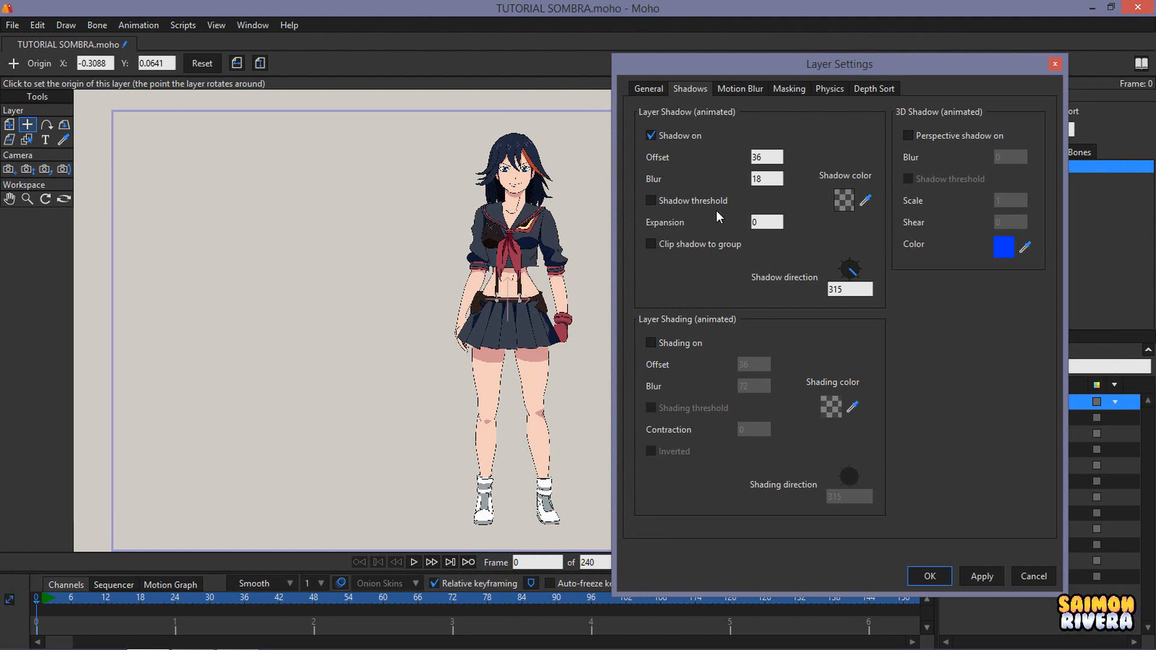
Set the layer shadow's offset to 1, apply it and render the frame to inspect the shadow
double_click(773, 158)
text(1)
click(983, 577)
key(ctrl+r)
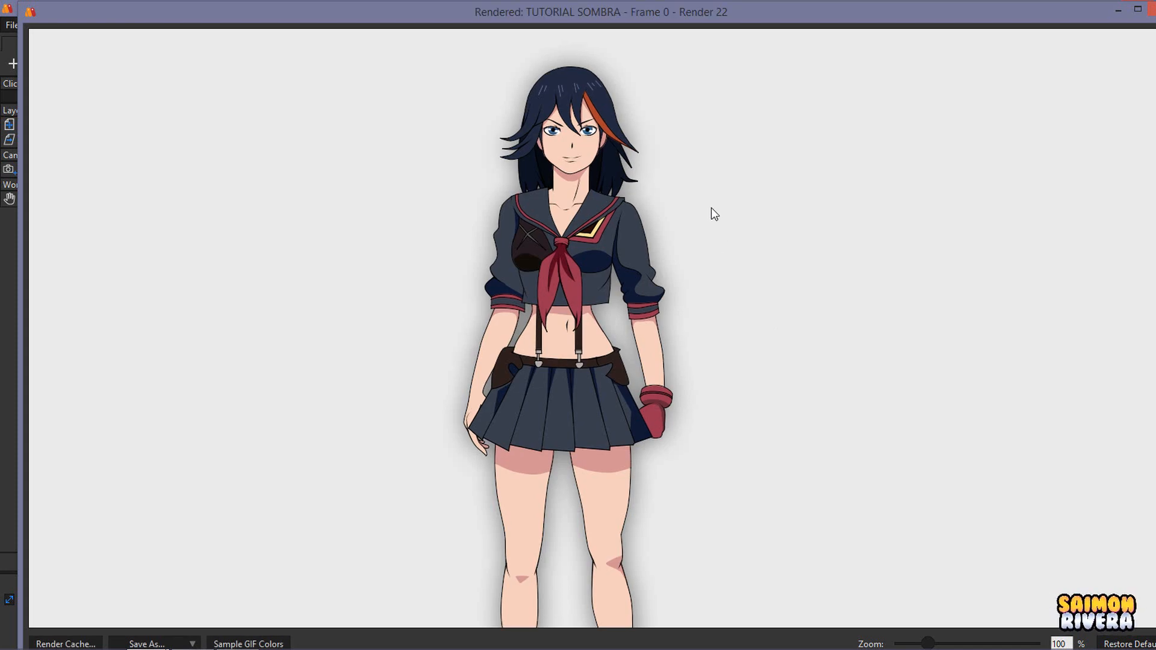
drag(678, 100, 725, 315)
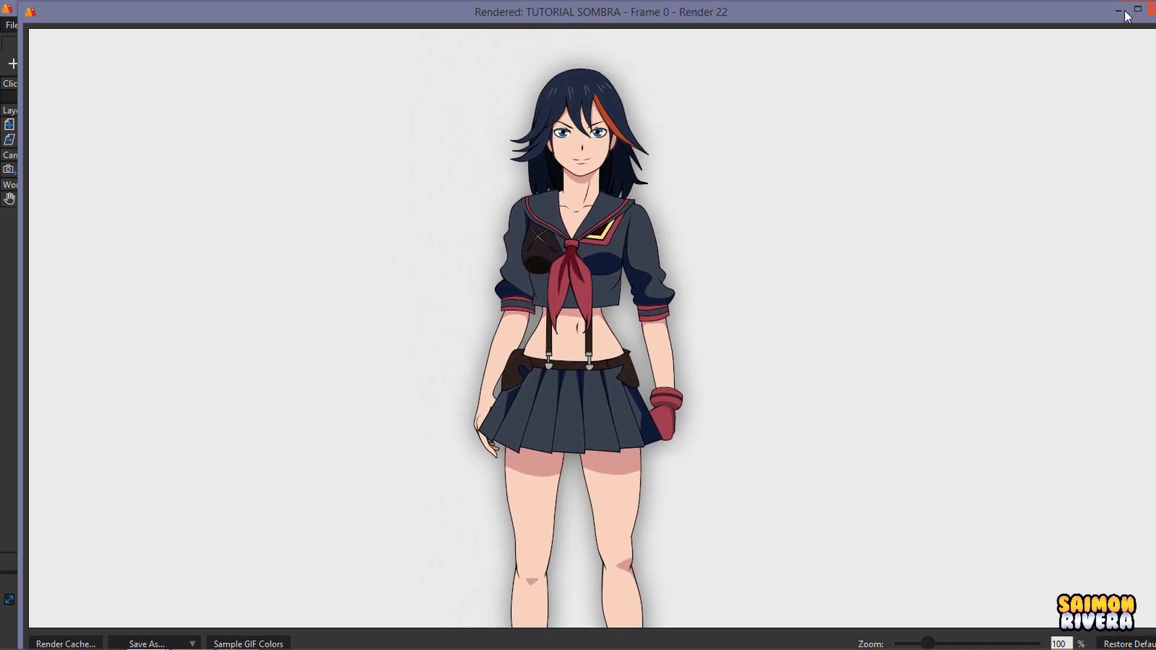
click(1138, 9)
click(1138, 10)
Raise the alpha of the black shadow color to make it more opaque, apply it and check a render
click(838, 204)
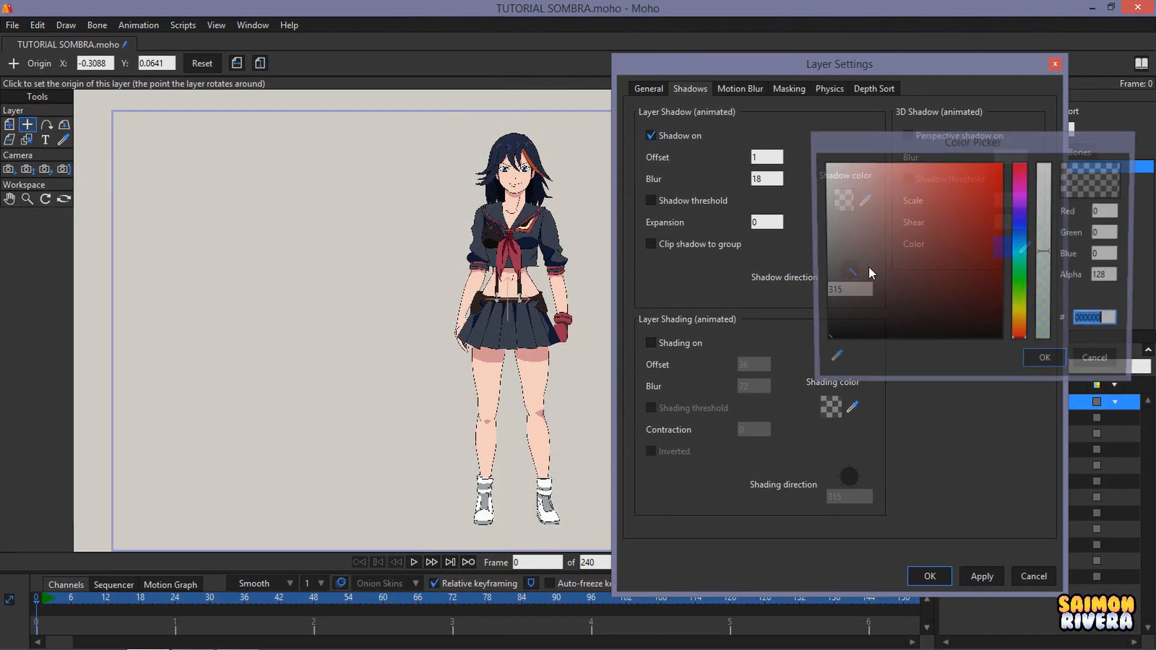
drag(1047, 280, 1050, 180)
click(1045, 366)
click(965, 571)
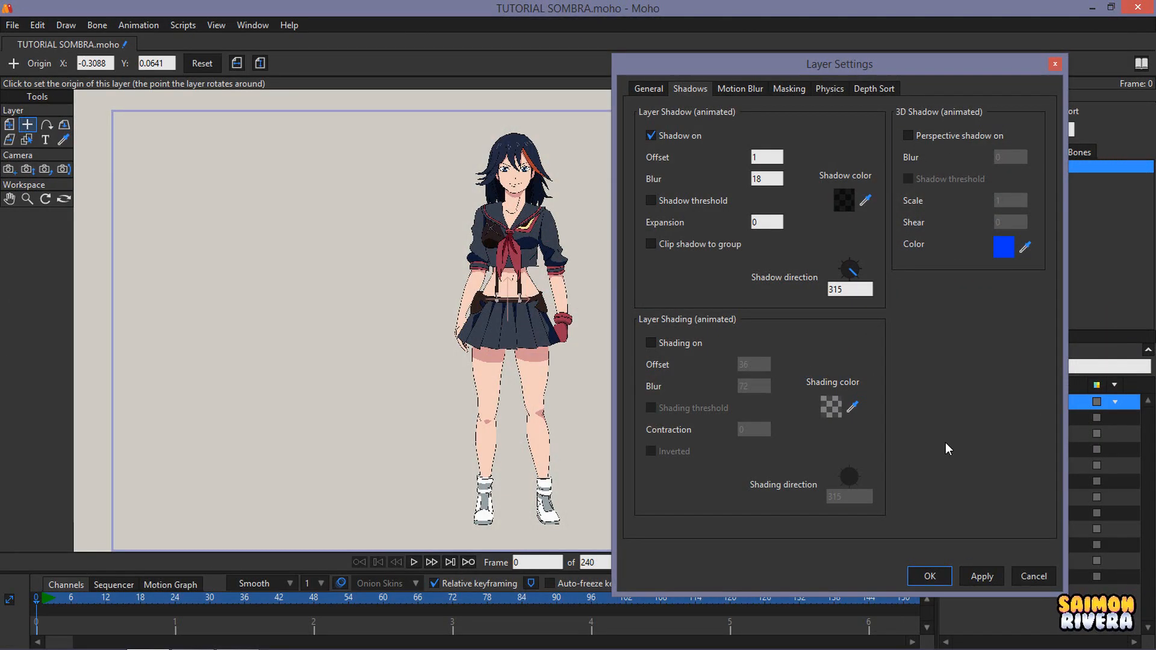
key(ctrl+r)
drag(808, 276, 805, 123)
drag(631, 227, 652, 254)
click(1152, 9)
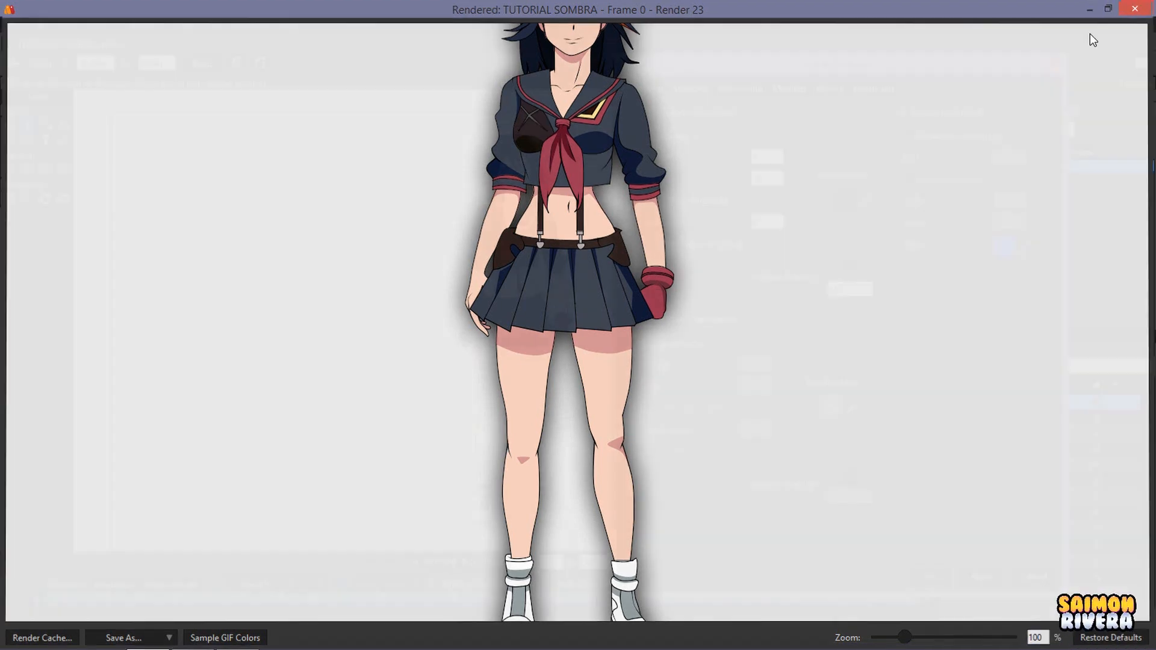
Set the layer shadow's offset to 65, apply it and render the frame to inspect the shadow
double_click(760, 157)
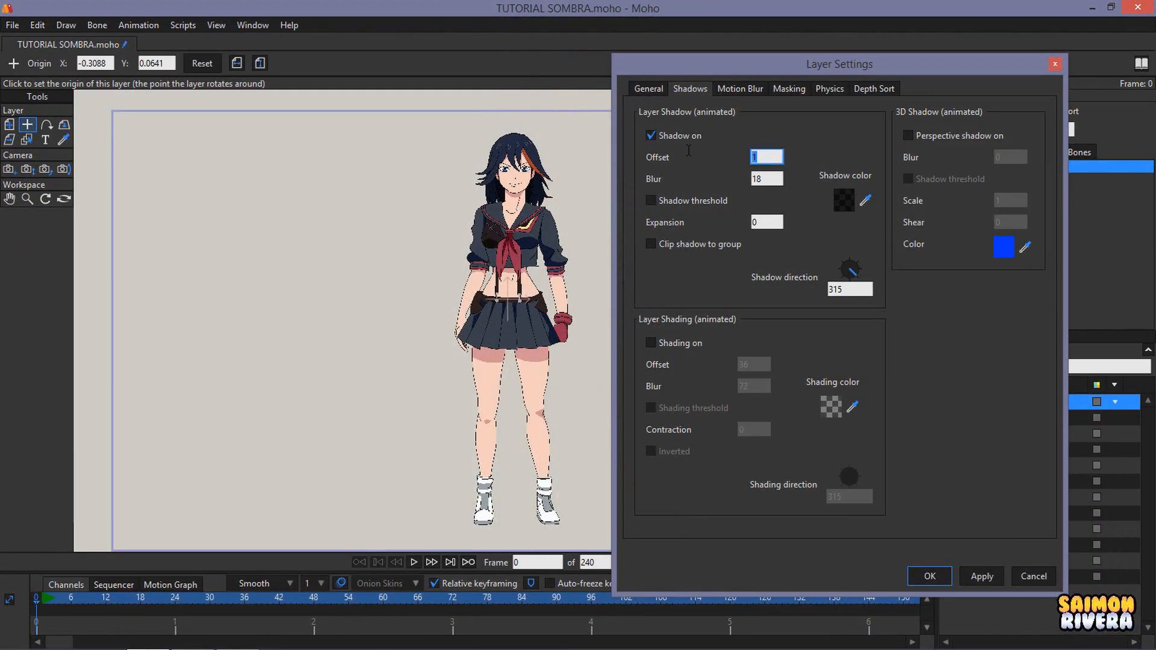
text(65)
click(972, 570)
key(ctrl+r)
drag(715, 194, 722, 320)
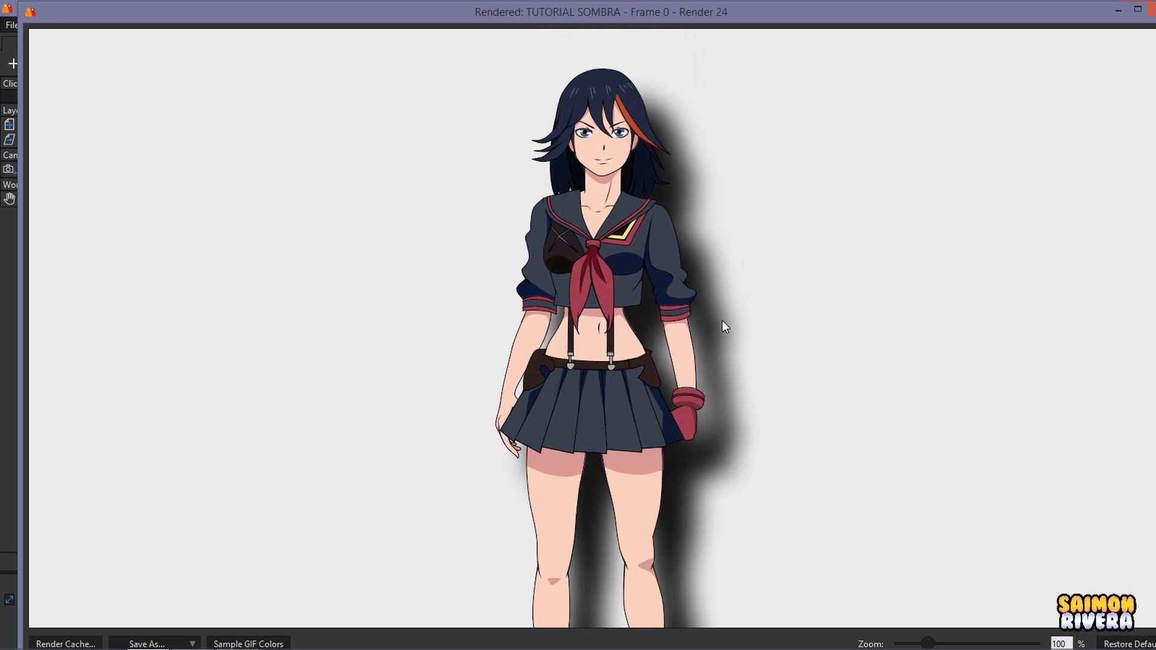
drag(724, 248, 733, 359)
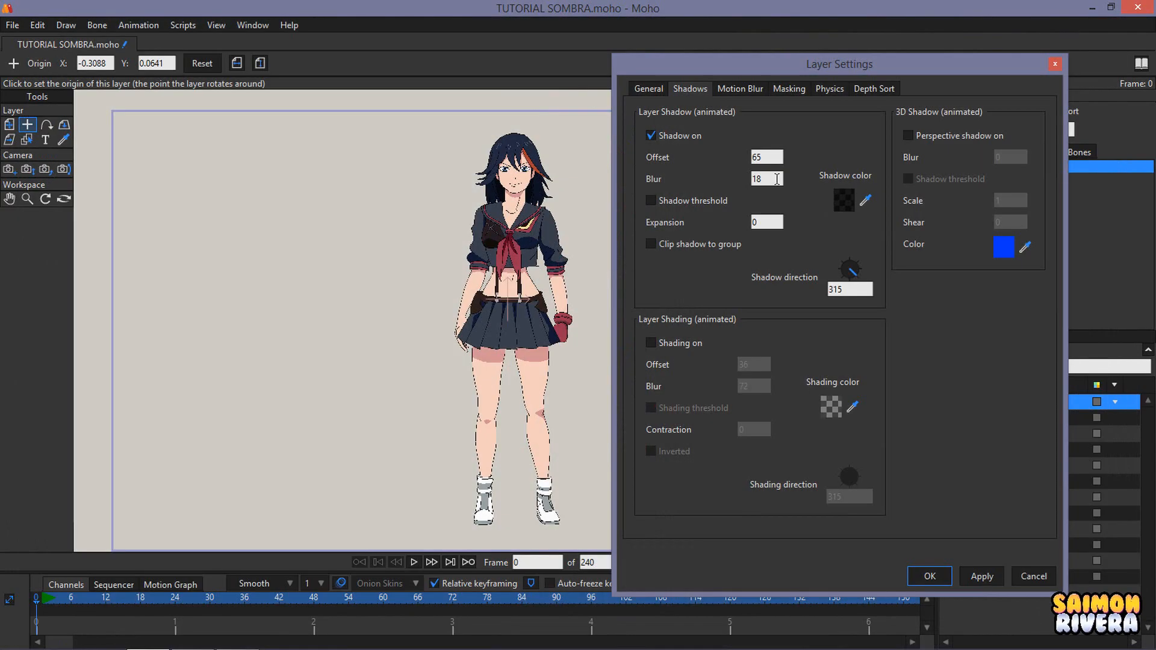
Set the layer shadow's blur to 1, apply it and check the shadow edge in a render
double_click(762, 180)
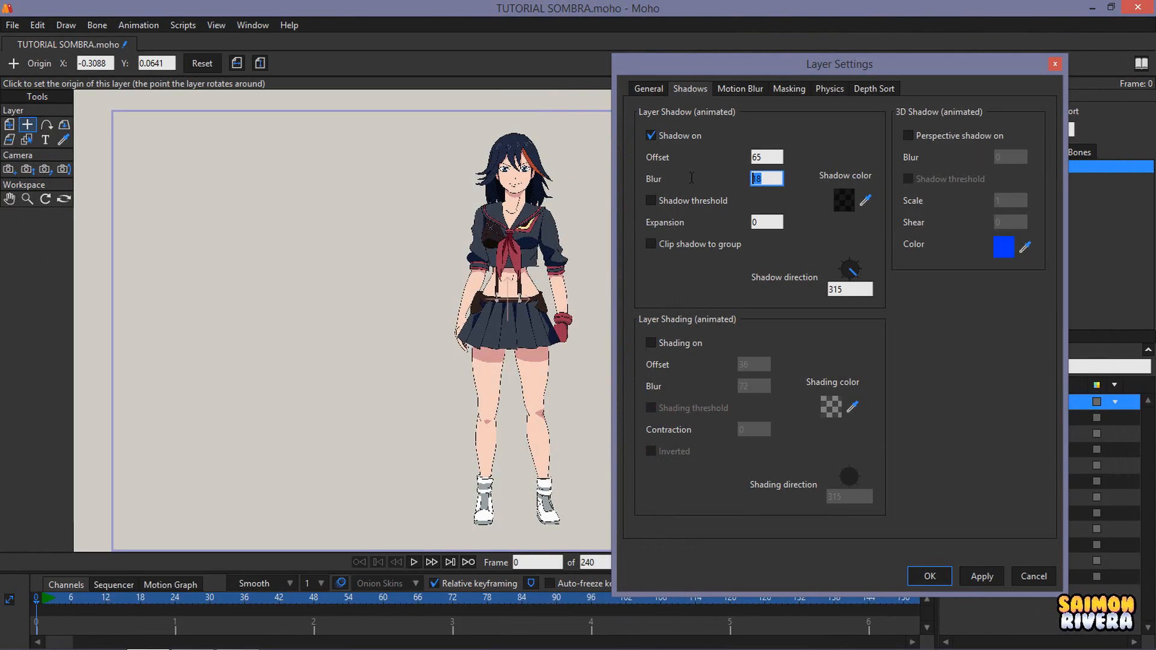
text(1)
click(972, 574)
key(ctrl+r)
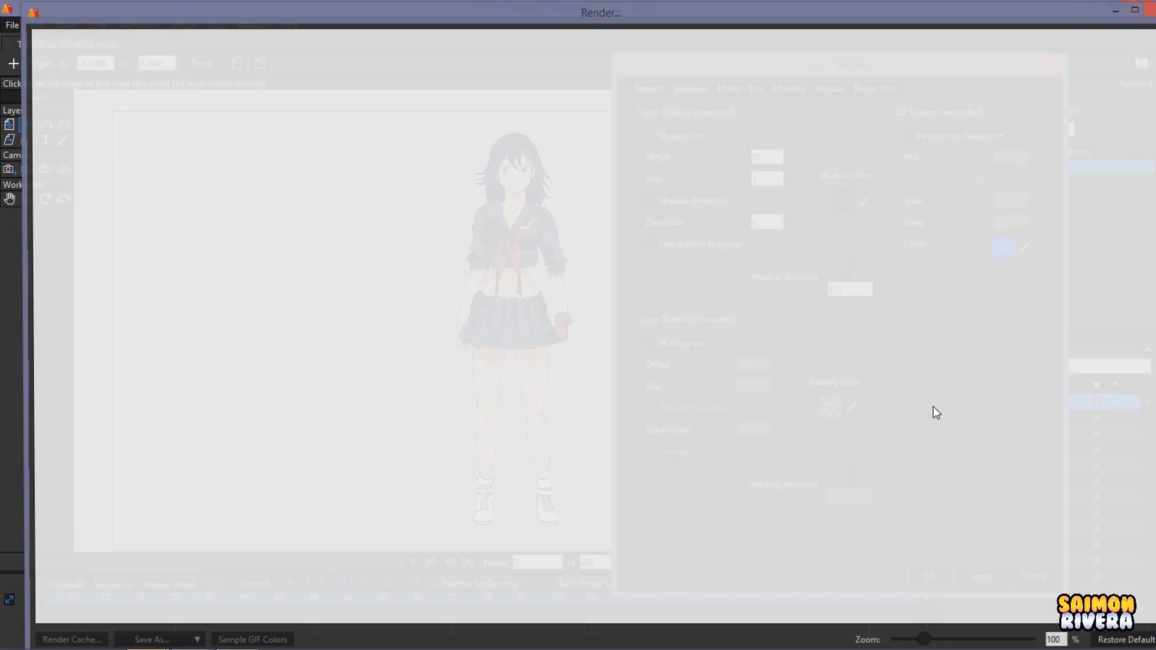
drag(830, 295, 747, 205)
click(1151, 9)
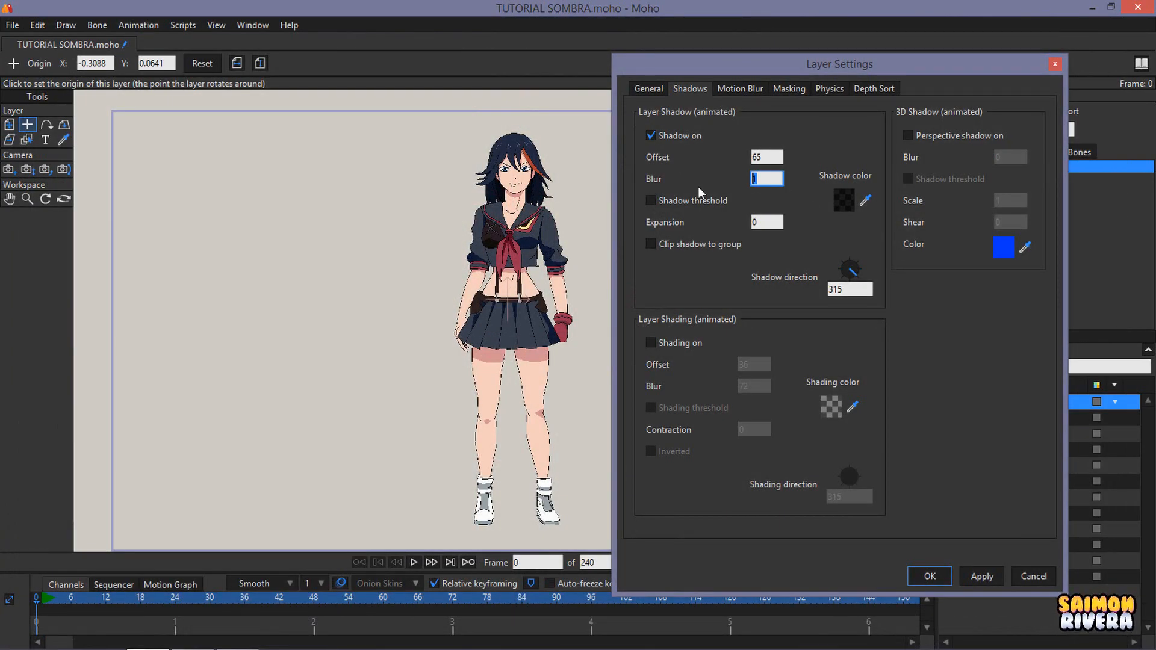
Set the layer shadow's blur to 55, apply it and check the softened shadow in a render
click(981, 574)
key(ctrl+r)
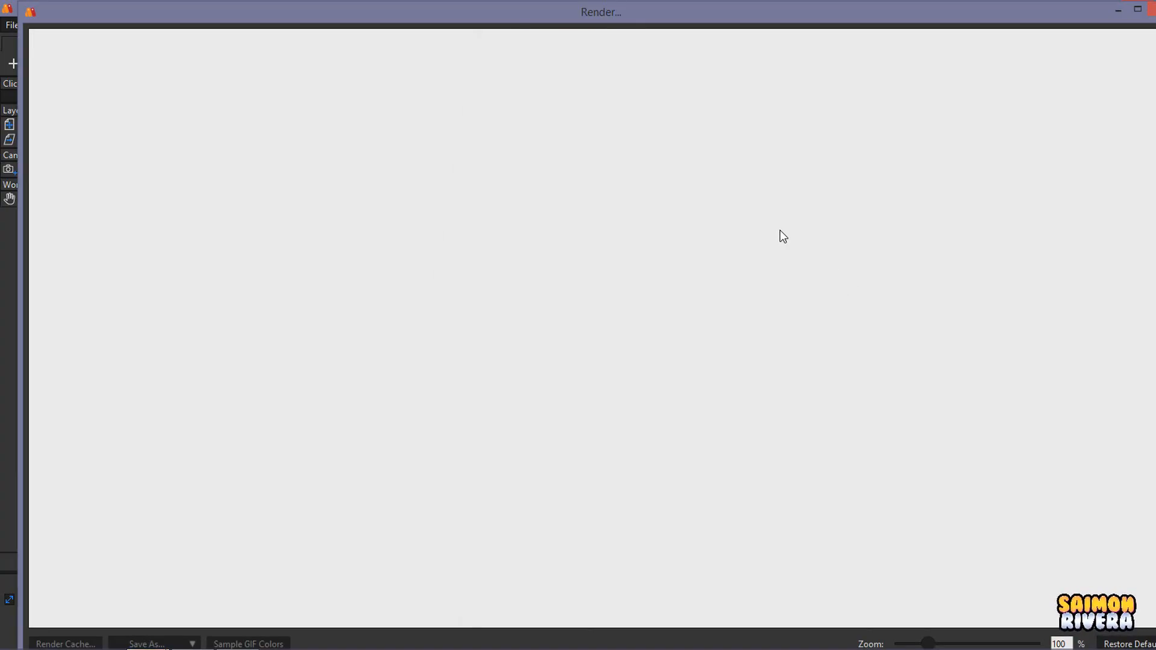
drag(779, 289, 856, 264)
click(1149, 9)
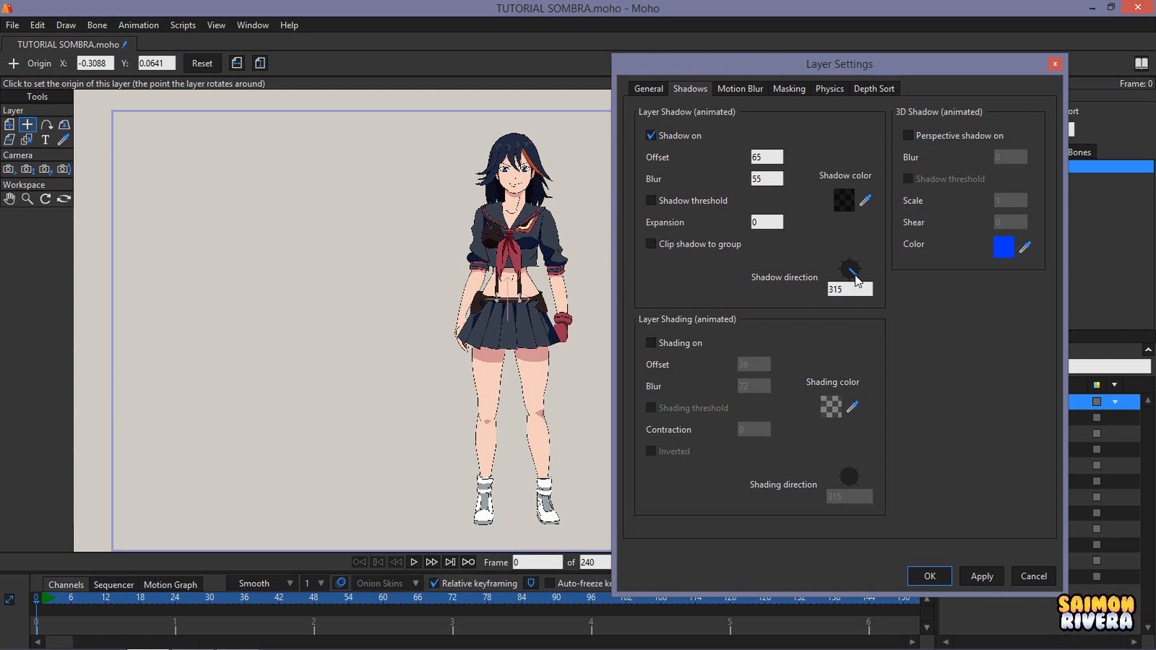
Point the layer shadow upward with a direction of about 98 degrees, apply it and inspect the render
drag(856, 275, 848, 254)
click(851, 259)
text(98)
click(983, 580)
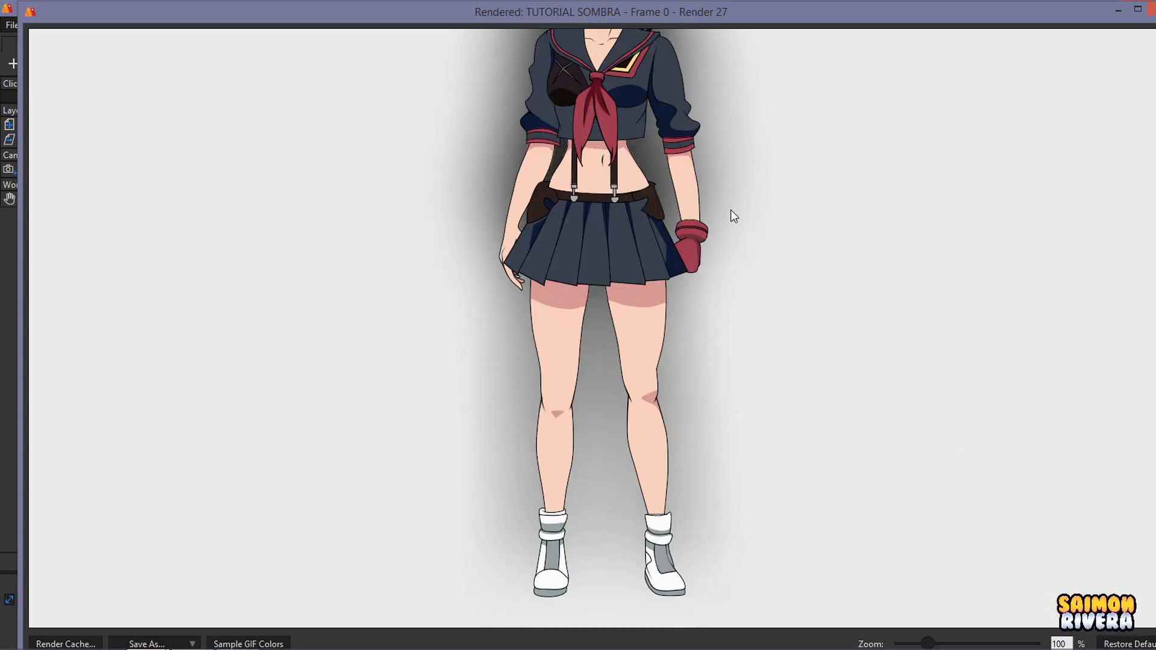
drag(732, 210, 631, 483)
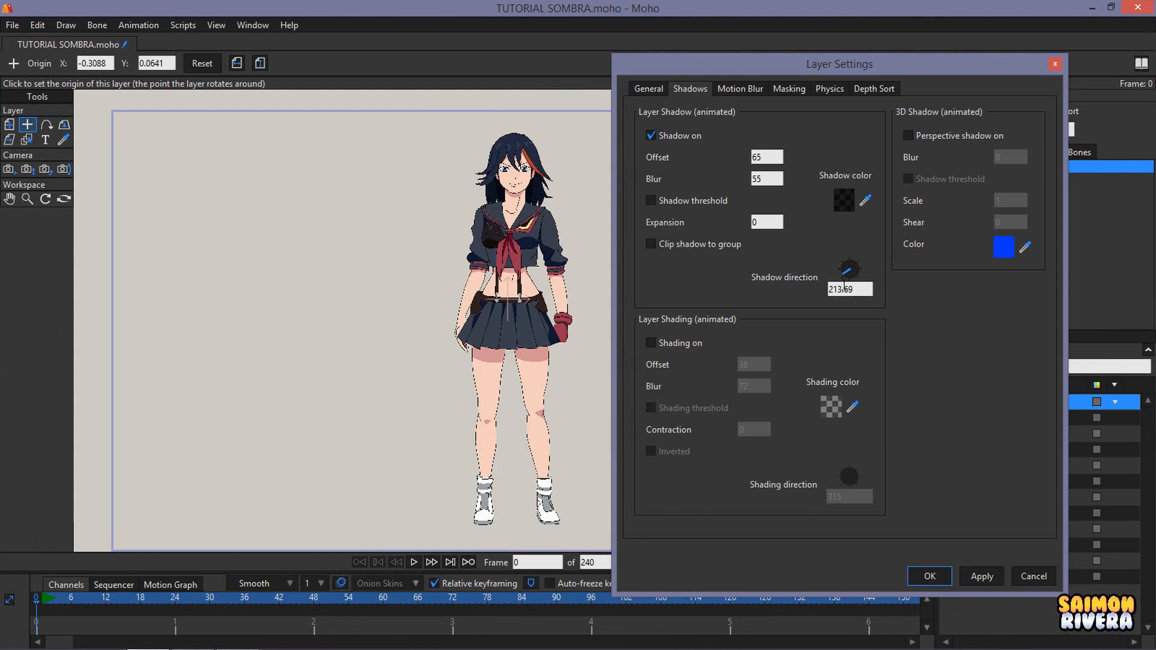
Set the shadow direction to 213.69 degrees, apply it and inspect the whole figure in a render
click(997, 582)
key(ctrl+r)
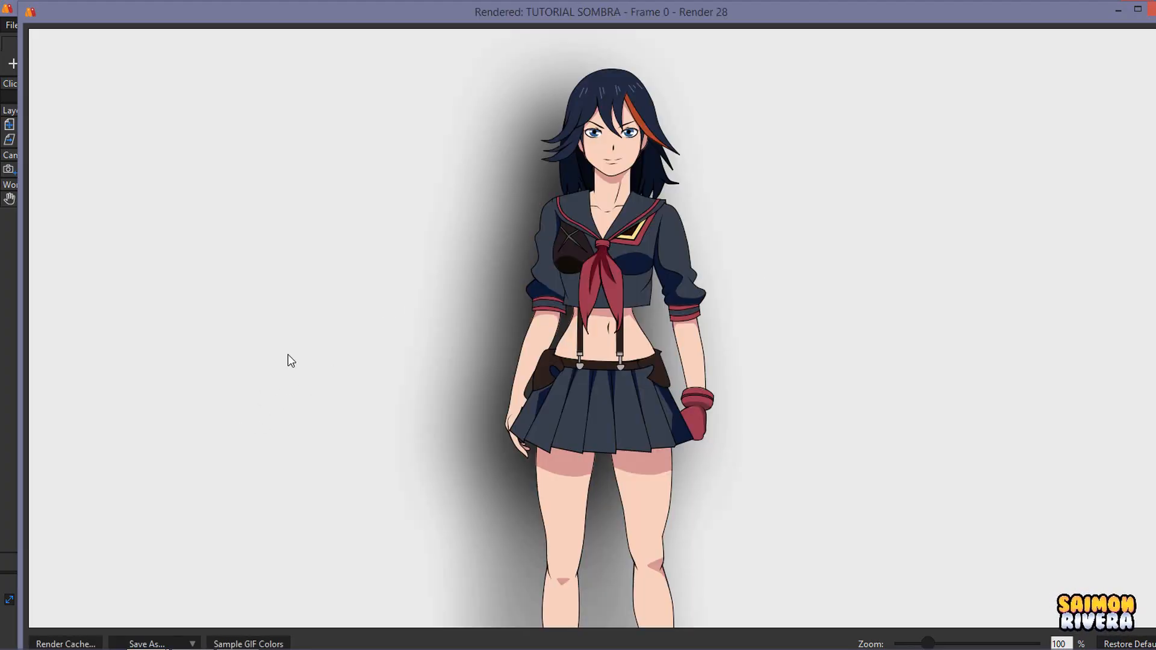
scroll(600, 285, down, 3)
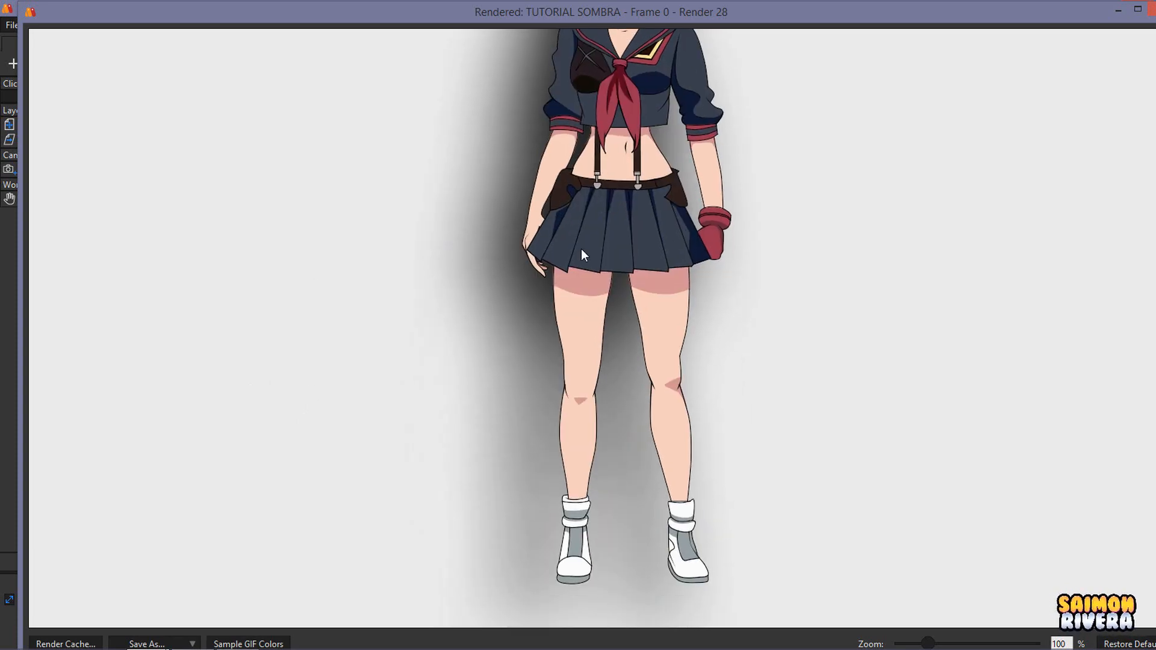
scroll(580, 248, up, 3)
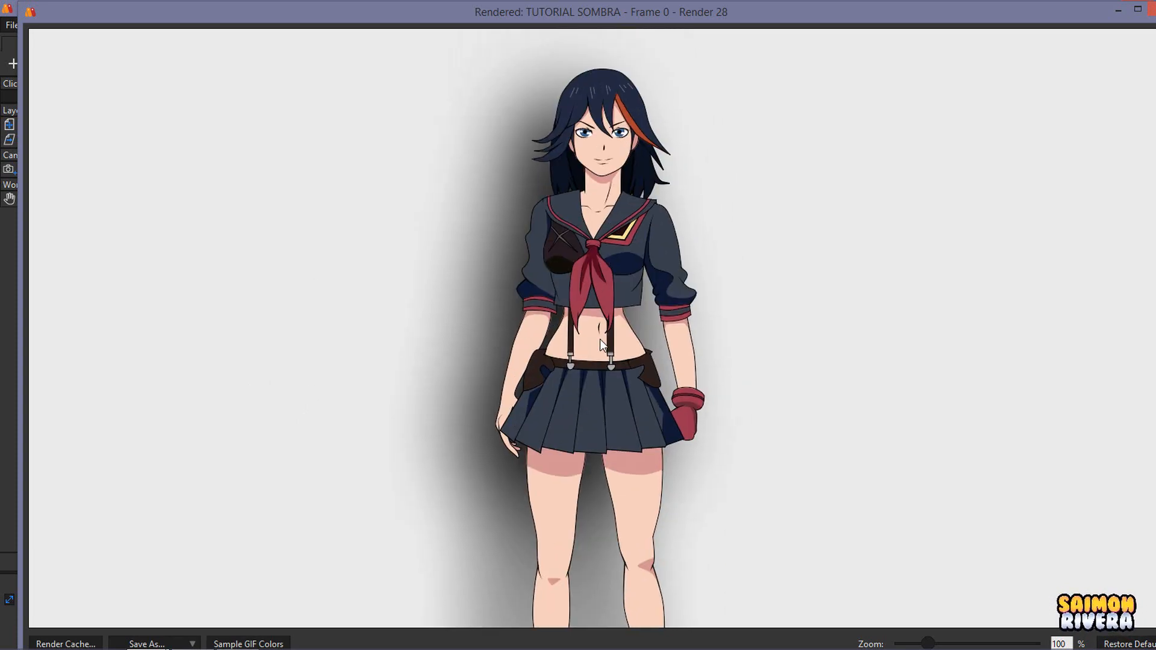
drag(600, 338, 607, 333)
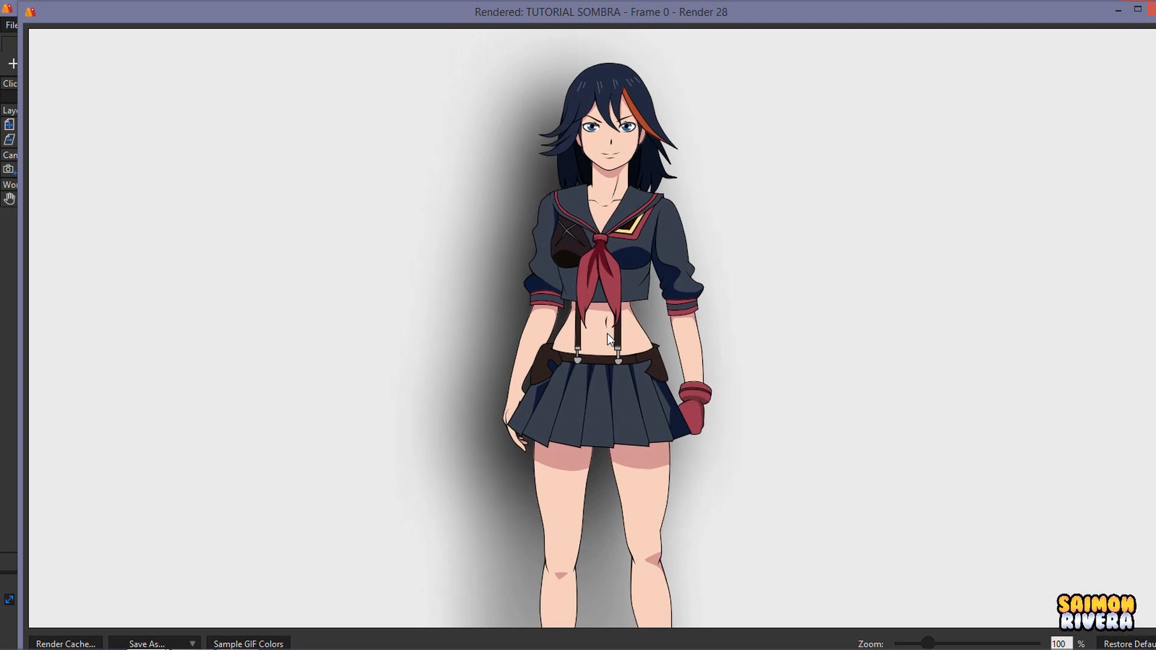
click(1138, 9)
click(1140, 8)
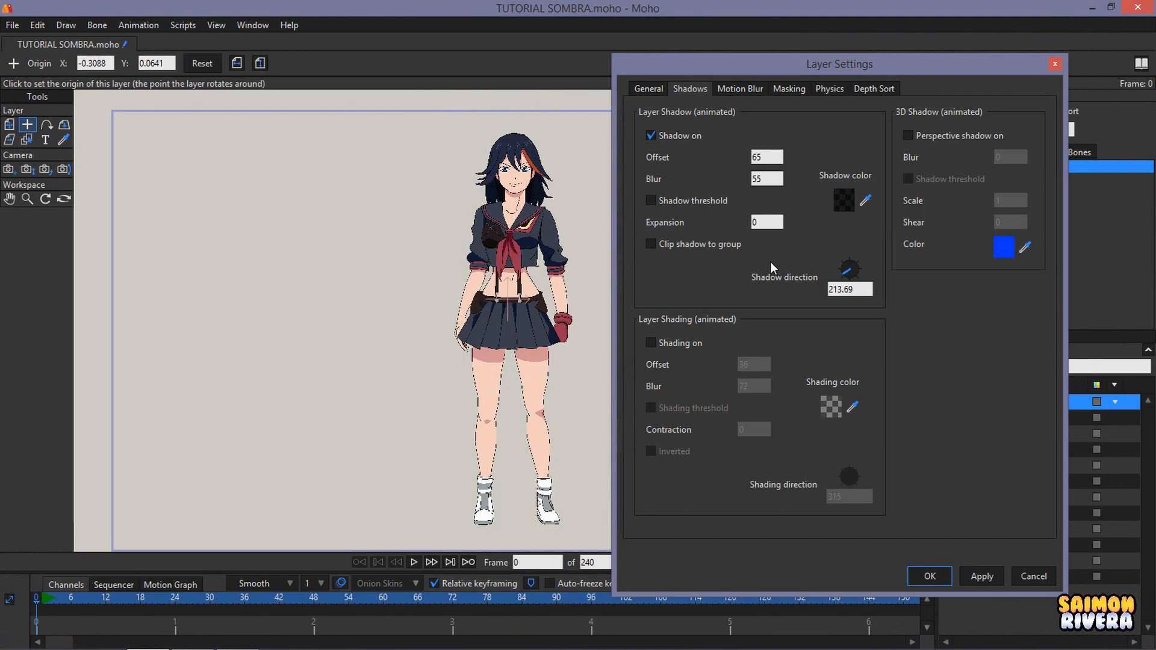
Enable the shadow threshold with an expansion of 30, apply it and inspect the rendered shadow
click(674, 200)
click(778, 219)
text(30)
click(981, 577)
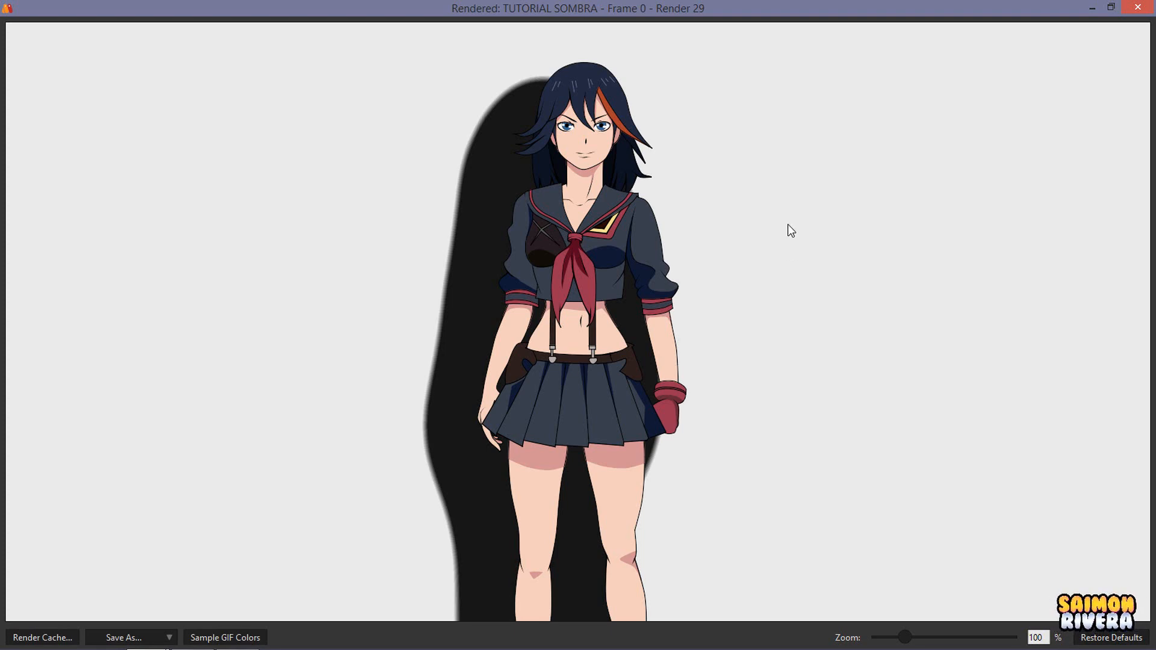
scroll(788, 224, down, 3)
scroll(685, 154, up, 3)
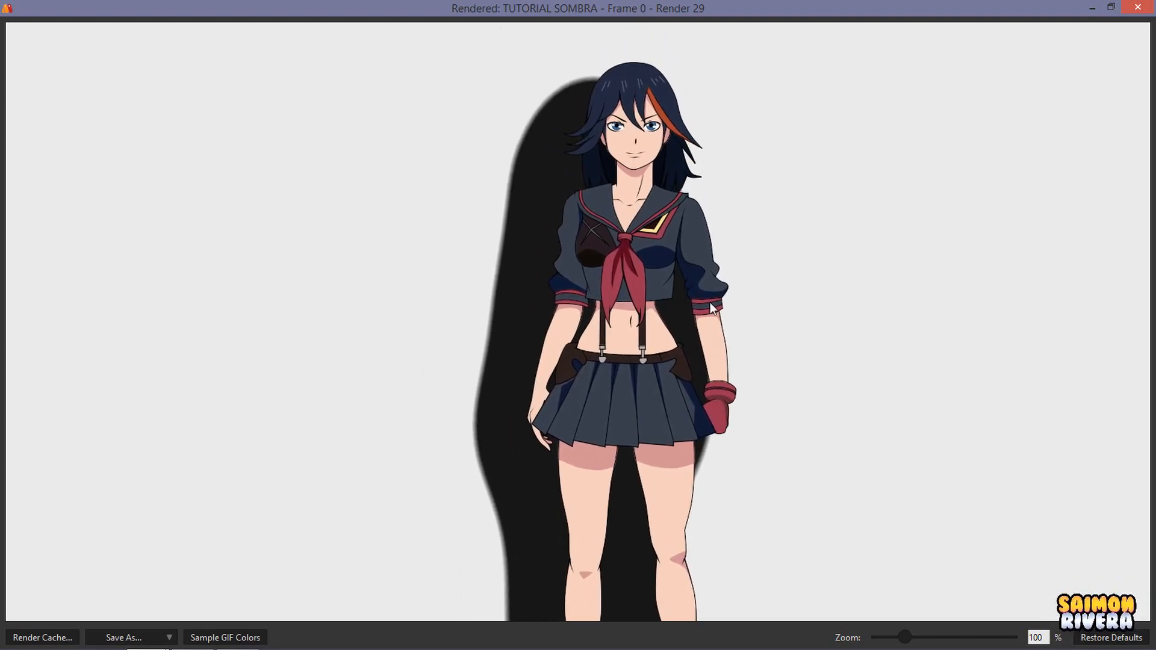
drag(711, 303, 704, 268)
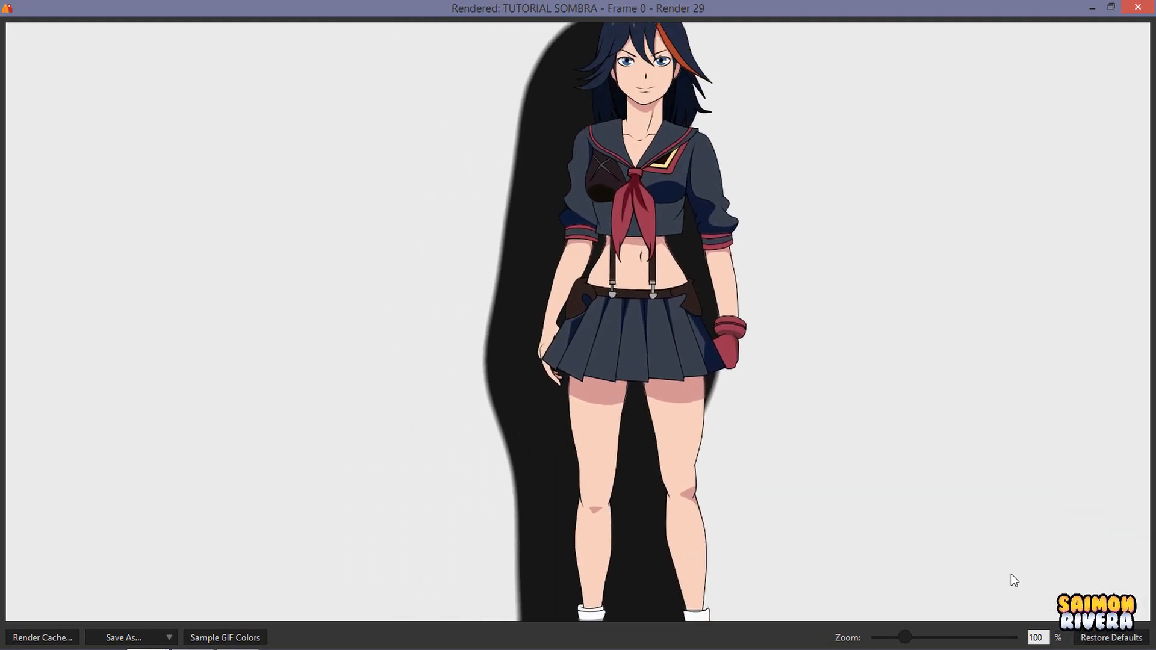
click(1136, 8)
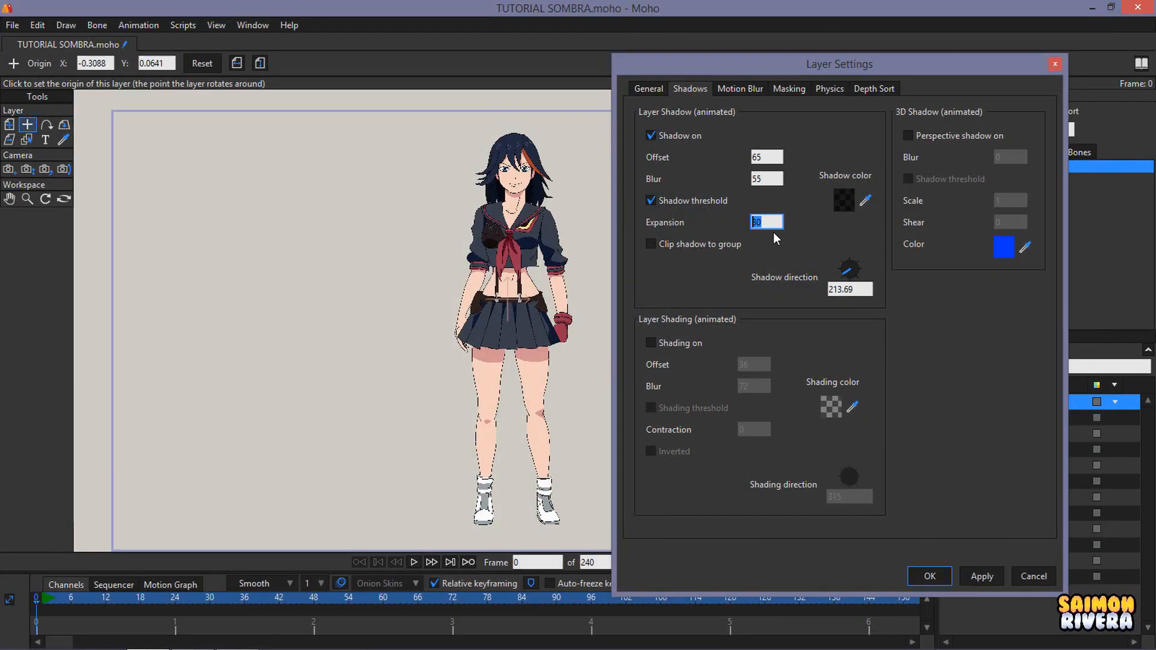
Reduce the layer shadow's expansion and render the frame to inspect the thresholded shadow
key(ctrl+r)
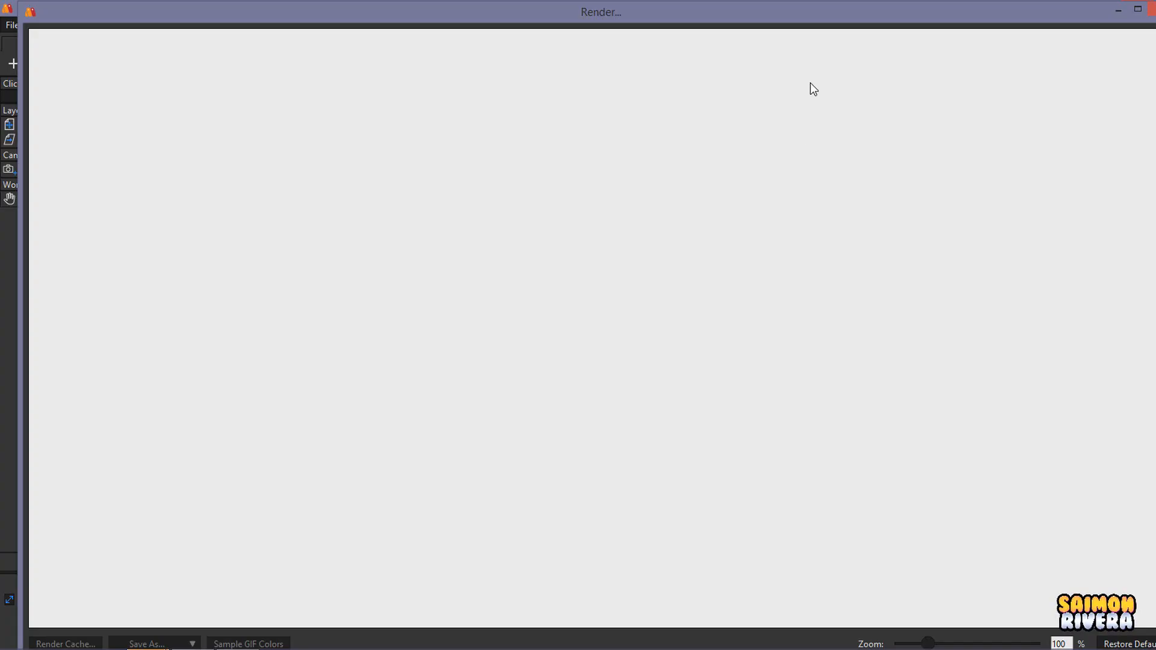
drag(771, 243, 715, 340)
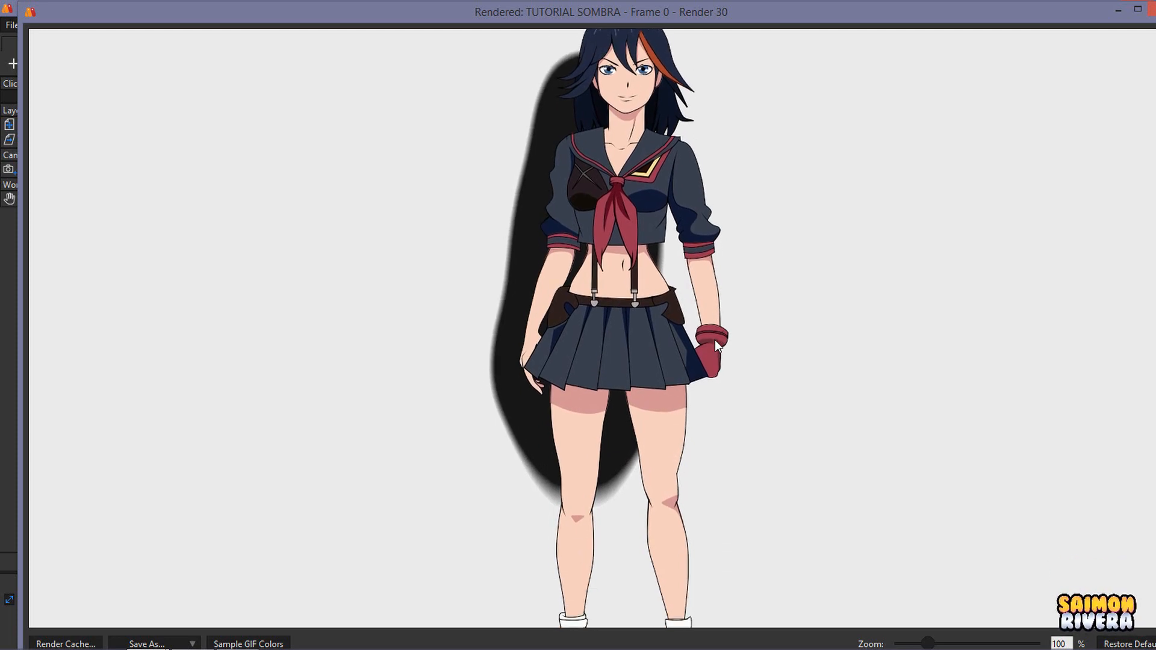
Set the layer shadow's expansion to 25, apply it and inspect the shadow along the figure in a render
click(1149, 10)
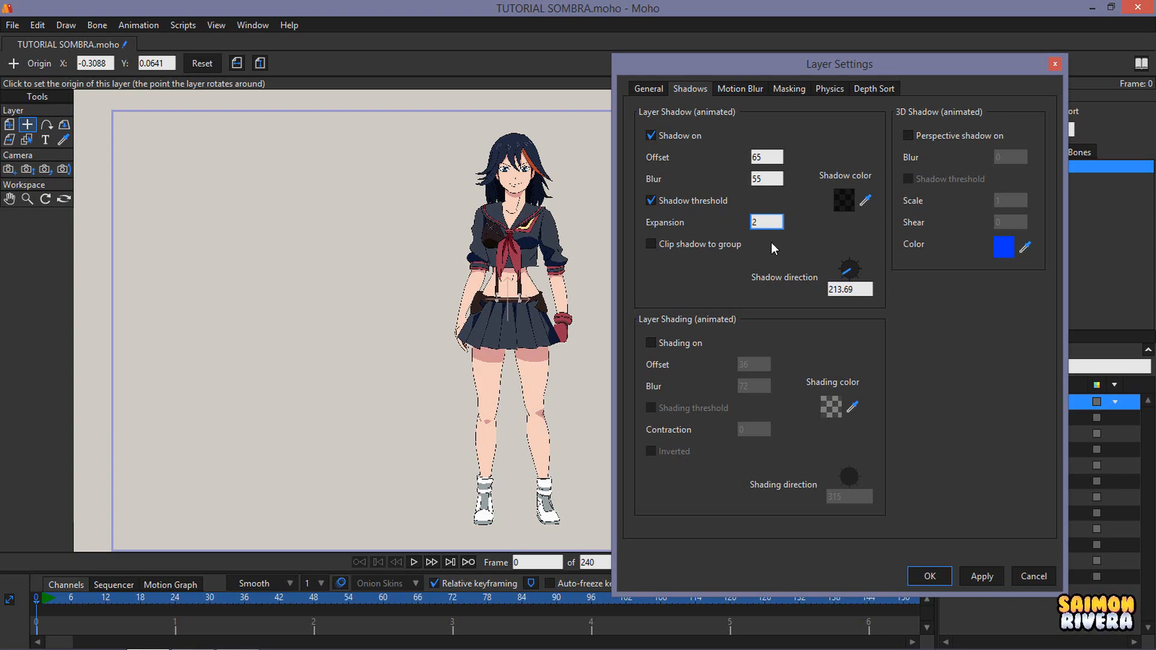
click(990, 577)
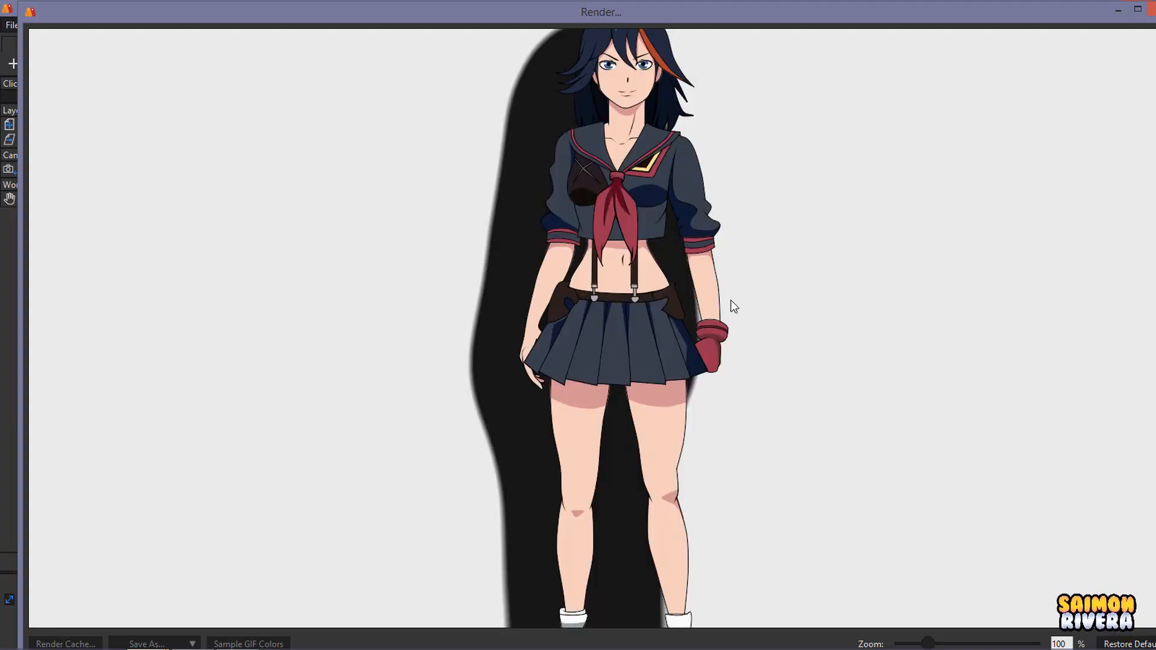
drag(732, 305, 738, 349)
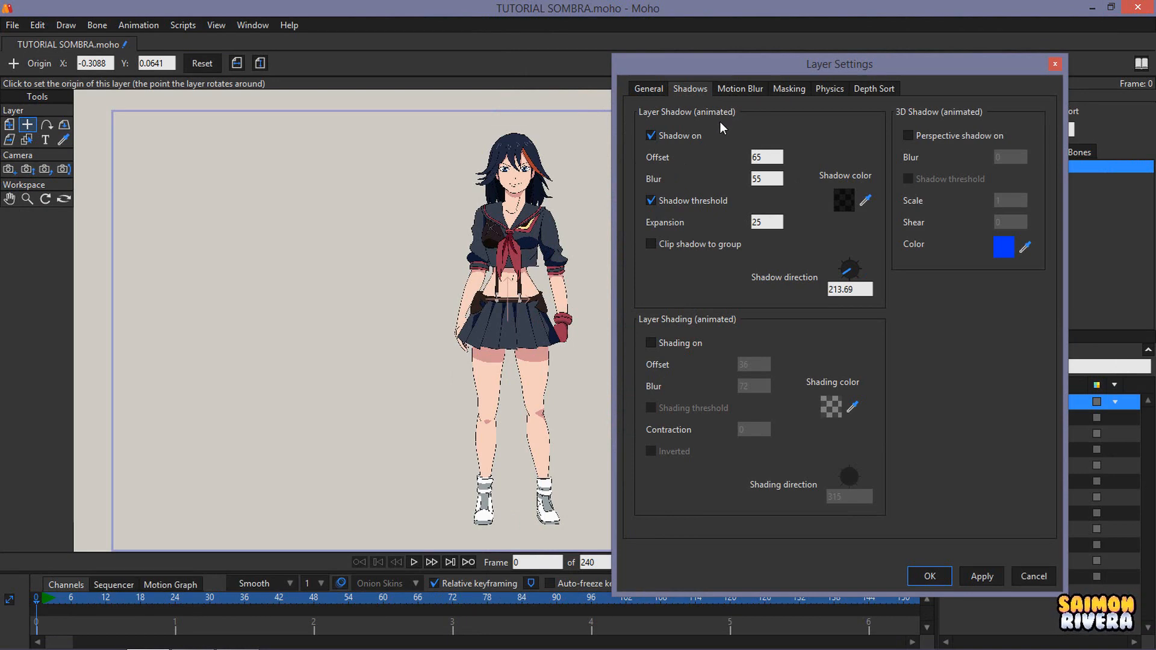
Turn off the layer shadow, apply the change and render the frame to inspect the character
click(651, 134)
click(986, 576)
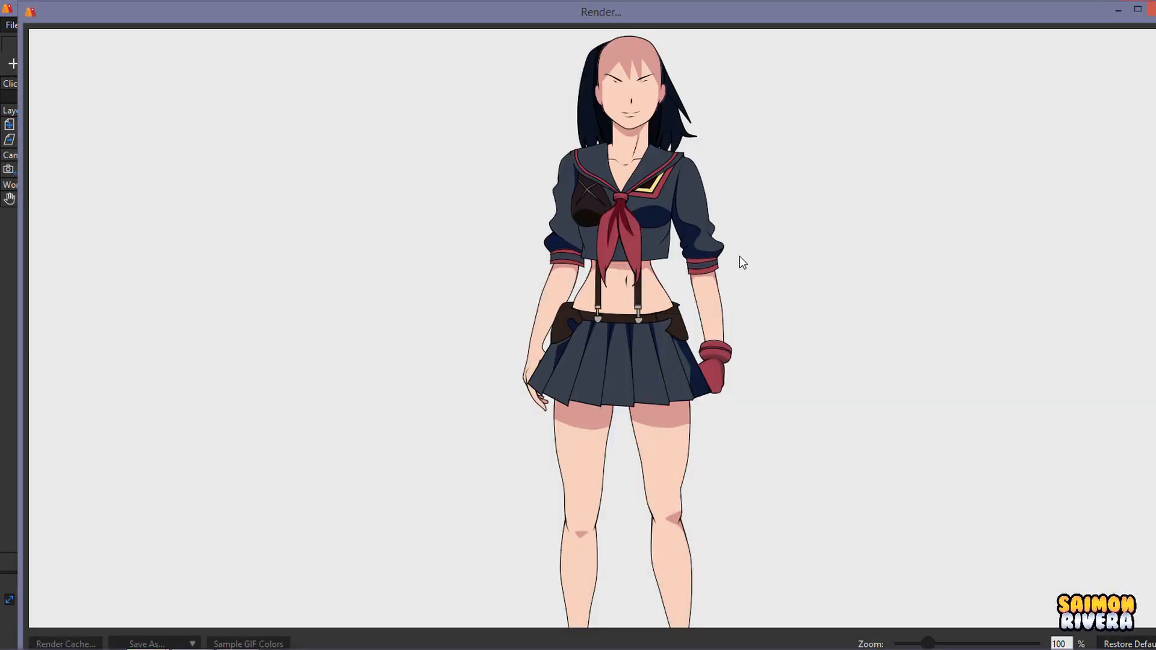
mouse_move(685, 288)
mouse_down()
mouse_move(671, 302)
mouse_move(661, 266)
mouse_move(665, 282)
mouse_up()
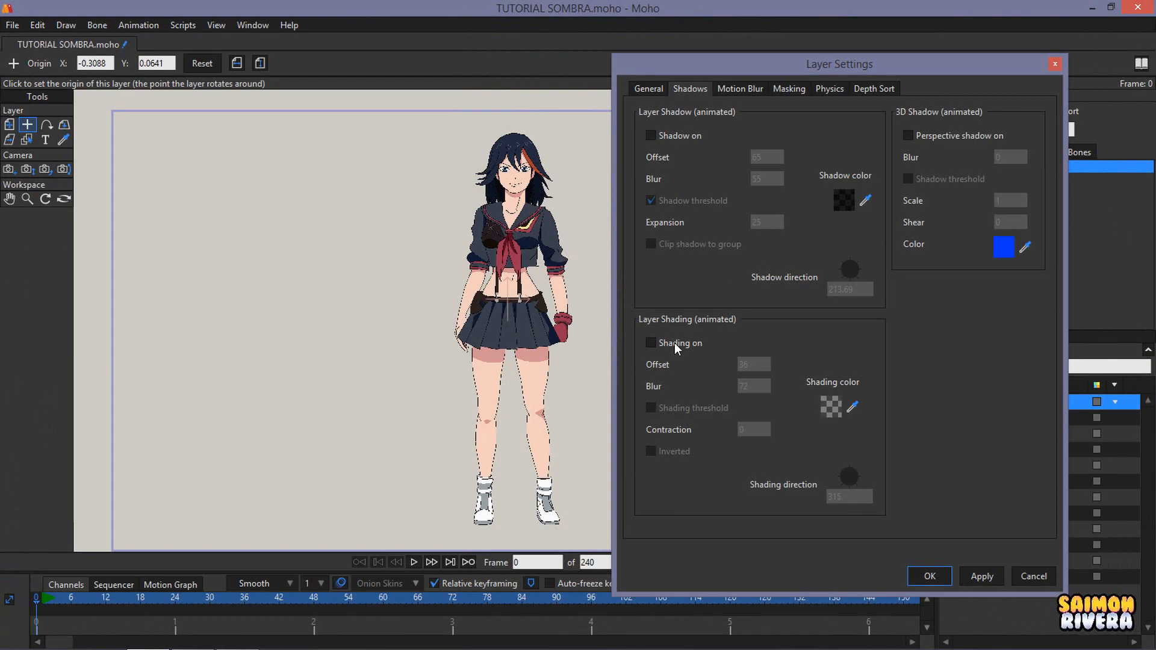
Enable layer shading with a black shading color at alpha 198, apply it and inspect the rendered character
click(674, 343)
click(837, 412)
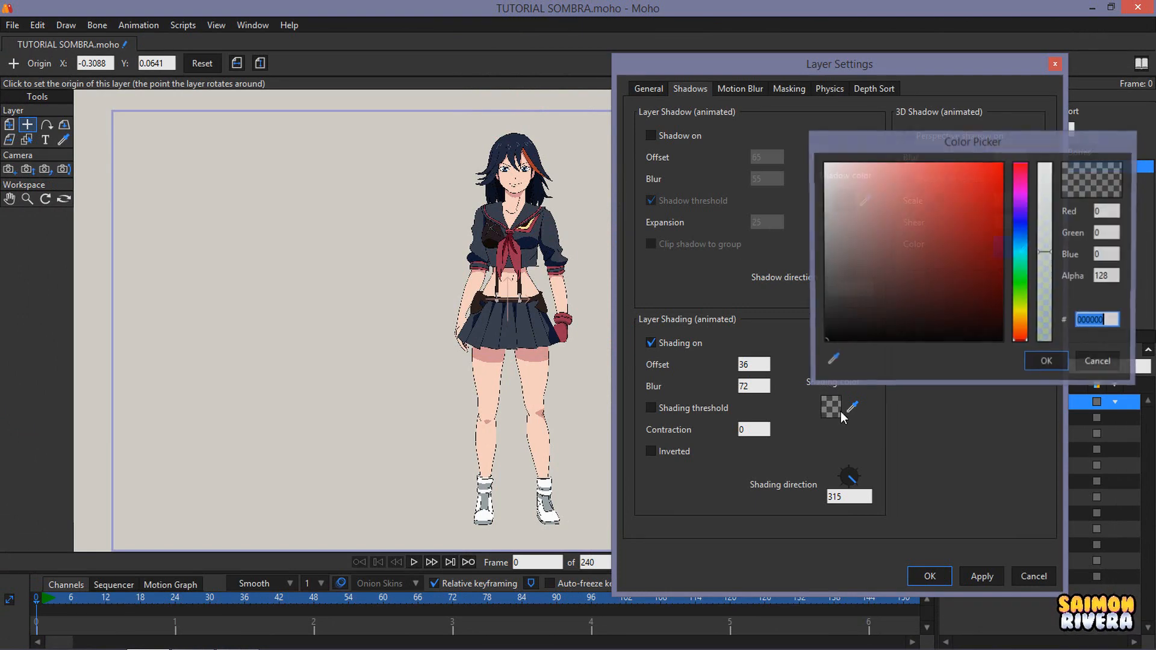
drag(1050, 283, 1051, 209)
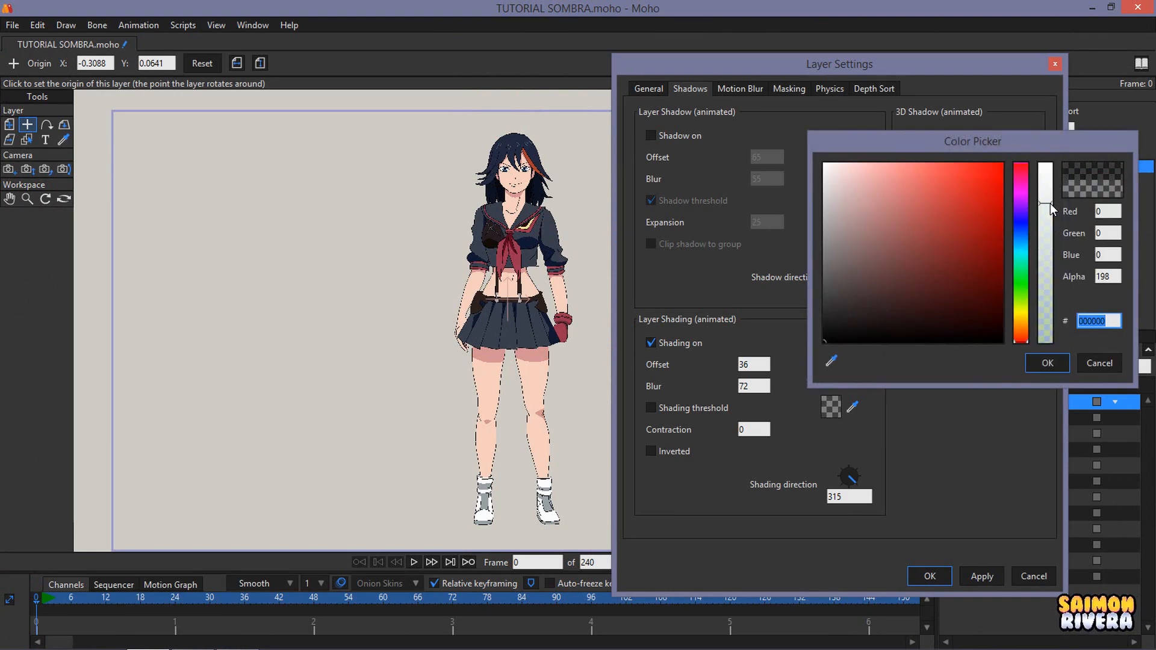
click(1045, 363)
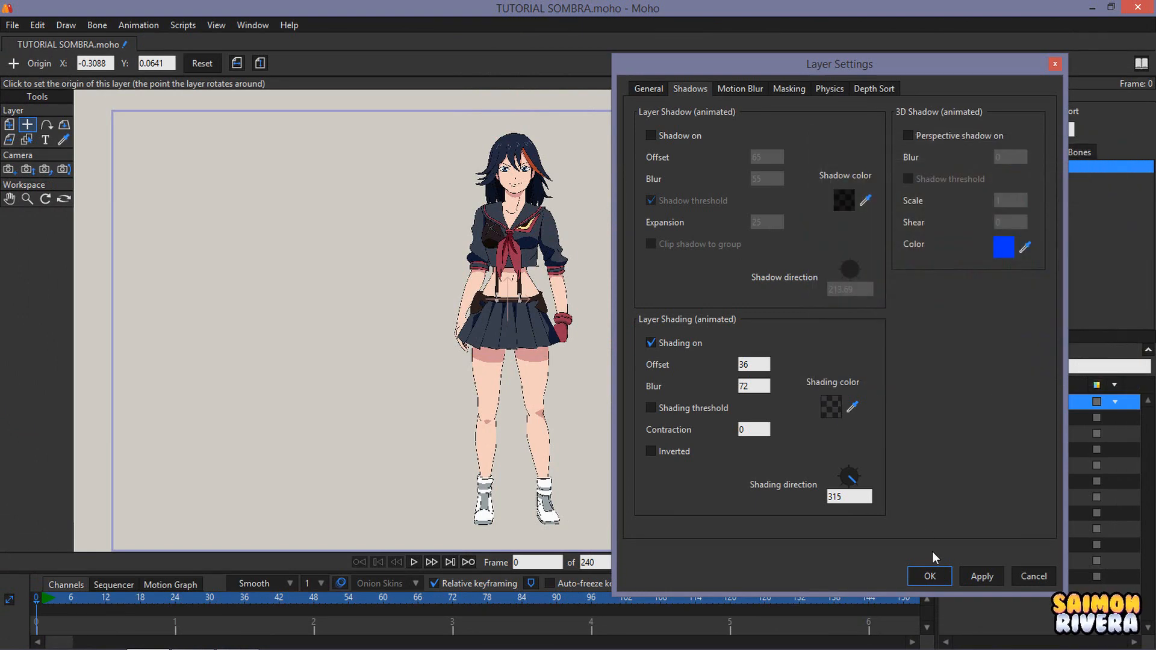
click(978, 571)
key(ctrl+r)
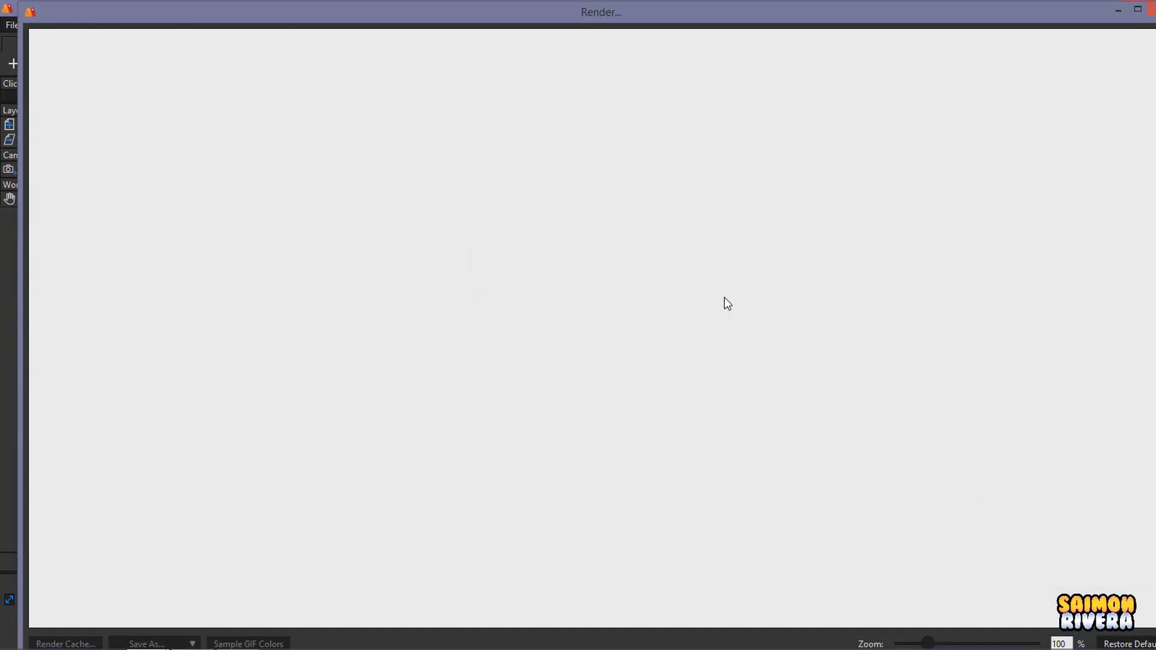
mouse_move(712, 364)
mouse_down()
mouse_move(719, 187)
mouse_move(718, 358)
mouse_up()
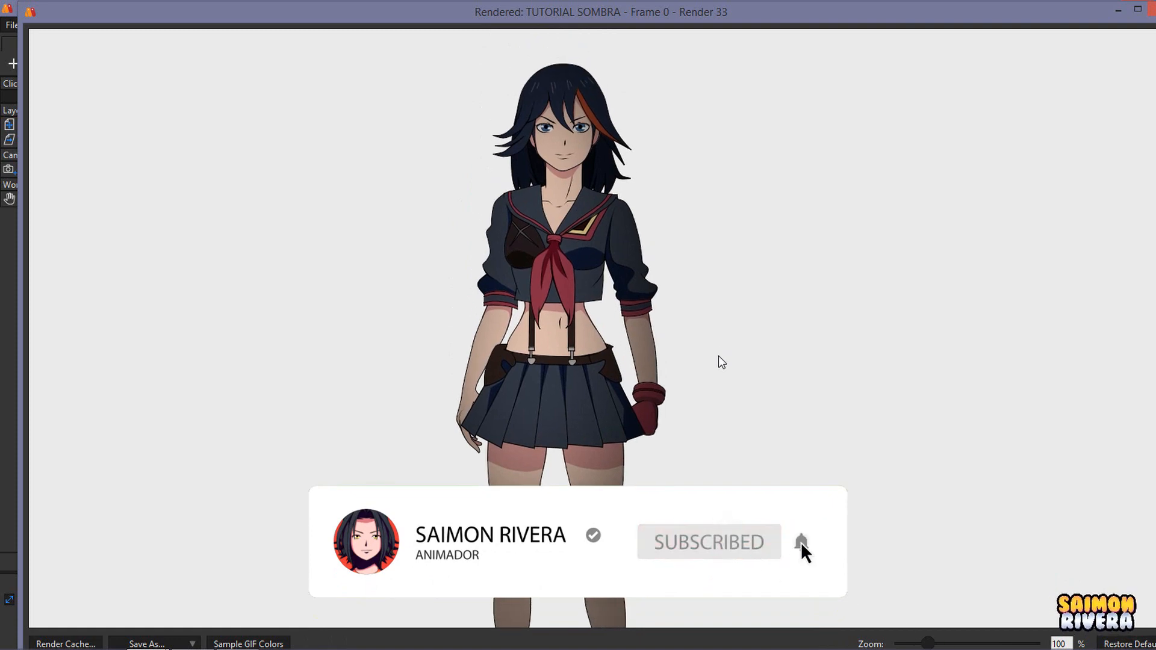
click(1150, 9)
Set the layer shading's blur to 5, apply it and inspect the whole figure in a render
drag(752, 365, 726, 368)
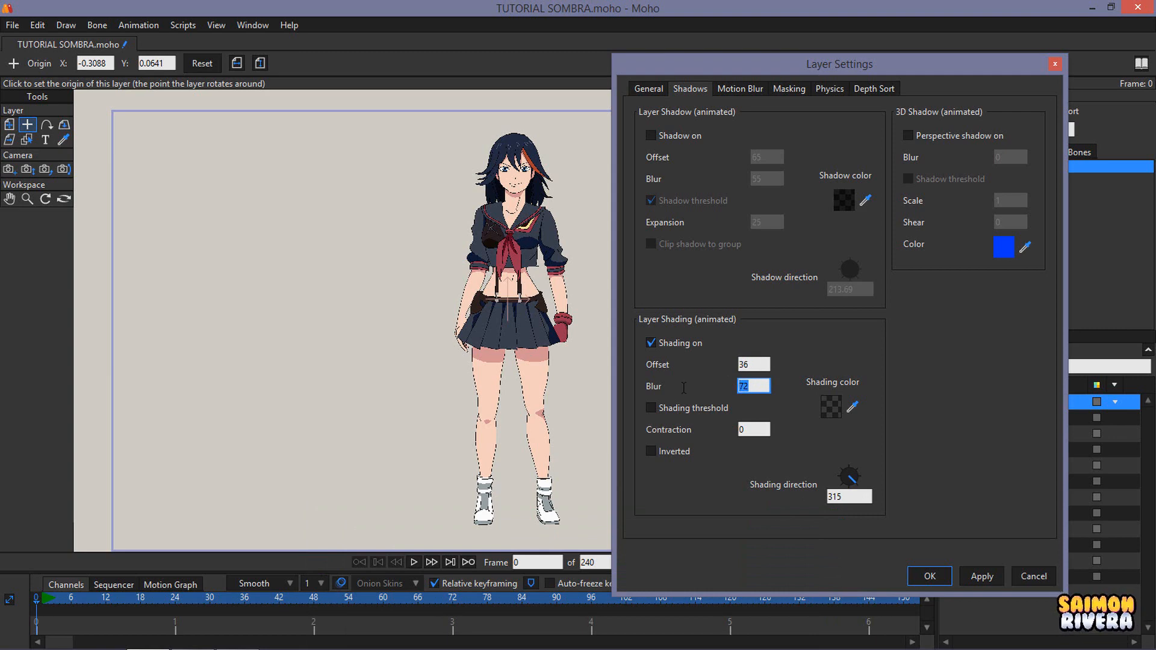
click(982, 576)
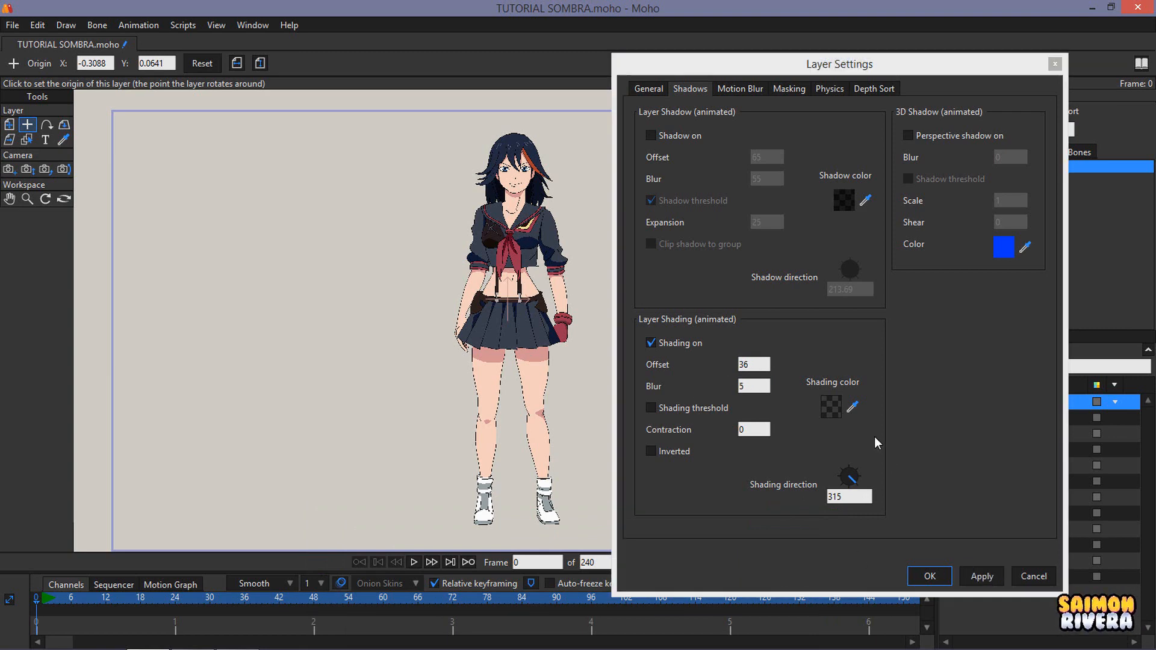
key(ctrl+r)
scroll(697, 340, down, 5)
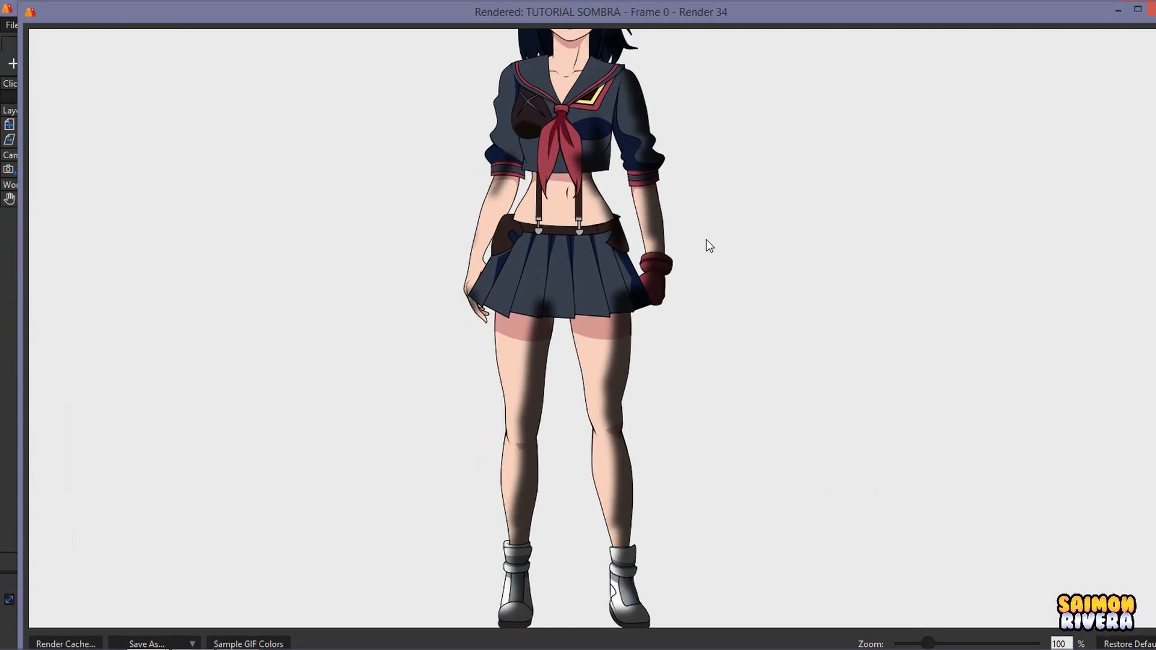
drag(667, 214, 668, 364)
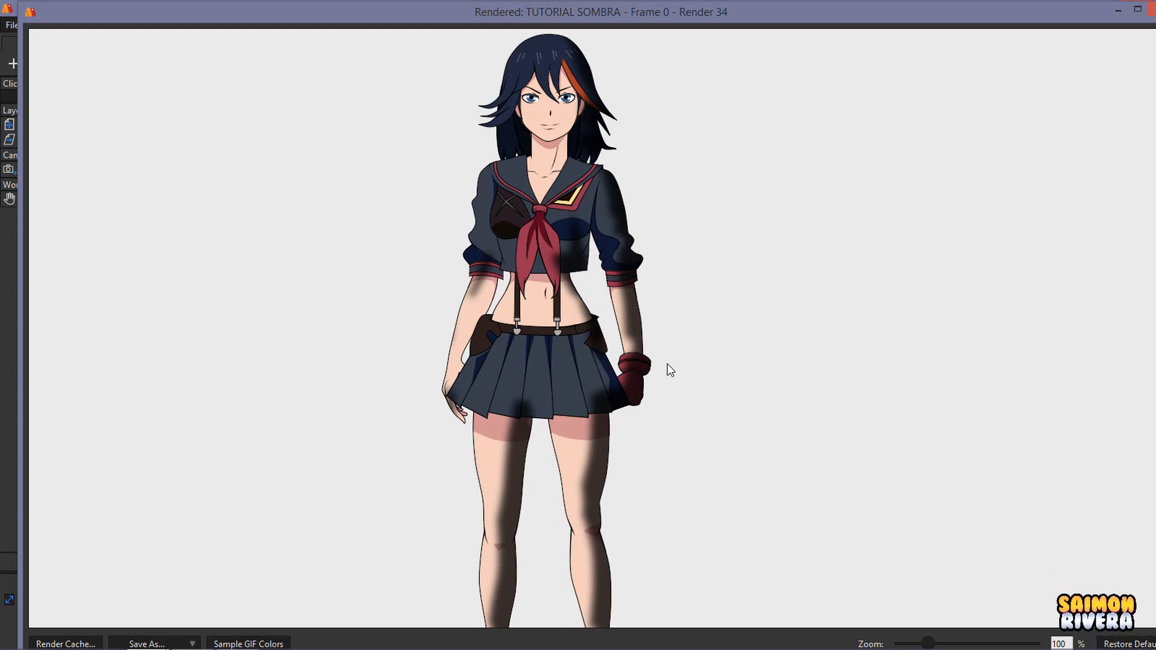
drag(669, 340, 665, 336)
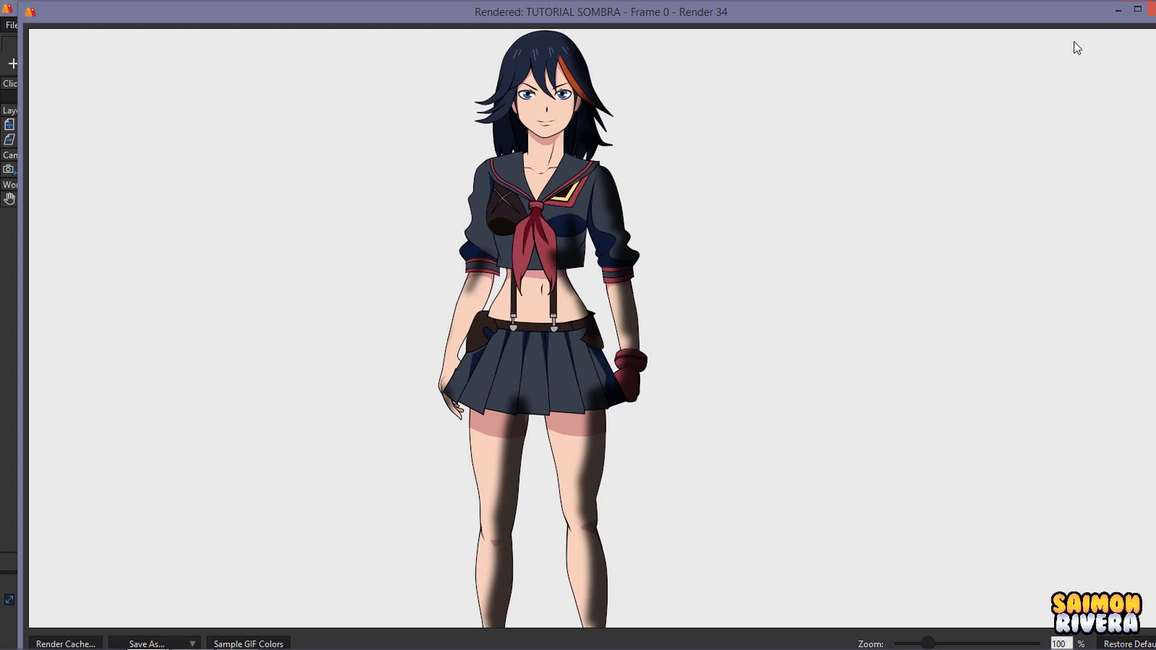
click(1147, 10)
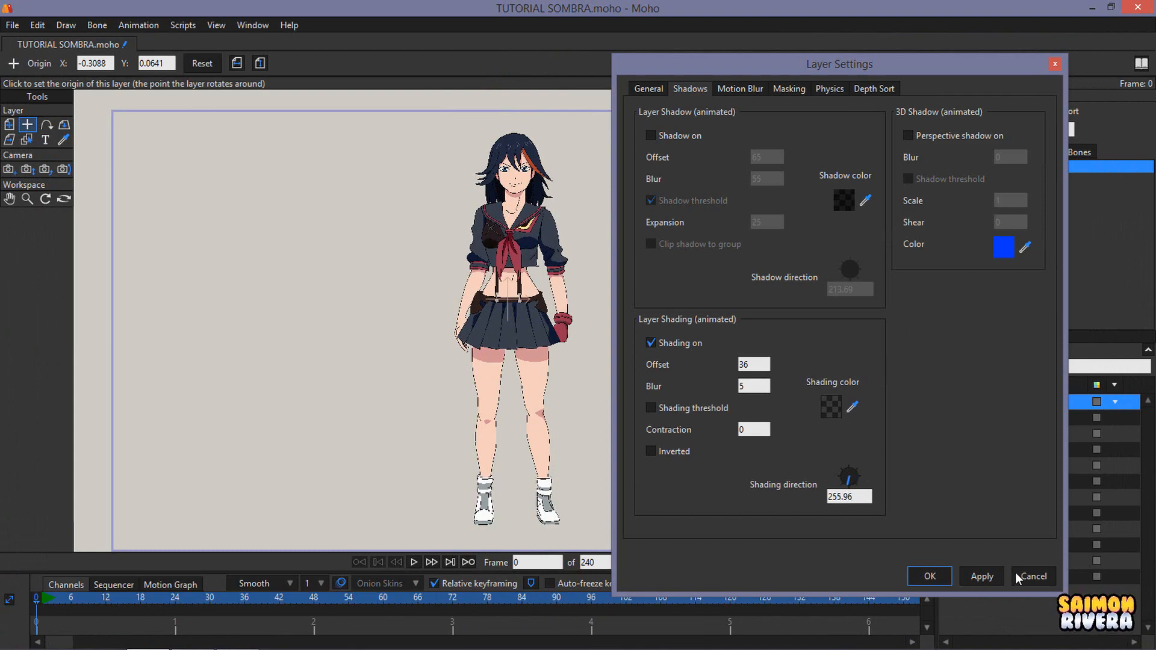
Set the shading direction to 255.96 degrees, apply it and inspect the shading in a render
key(ctrl+r)
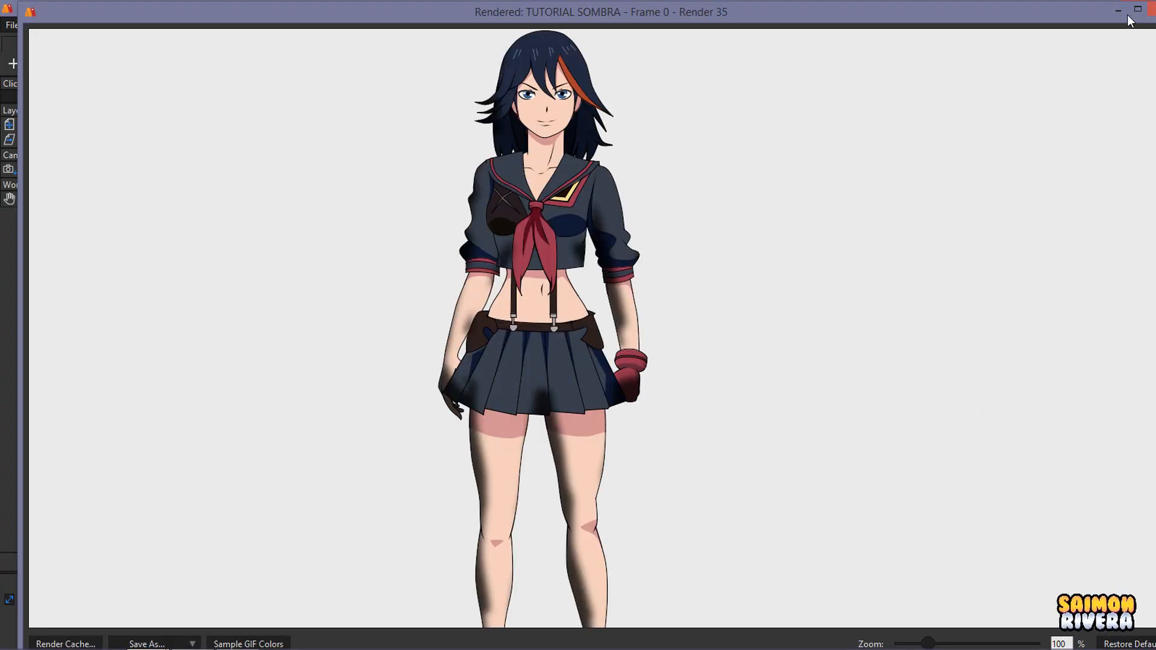
drag(763, 282, 699, 361)
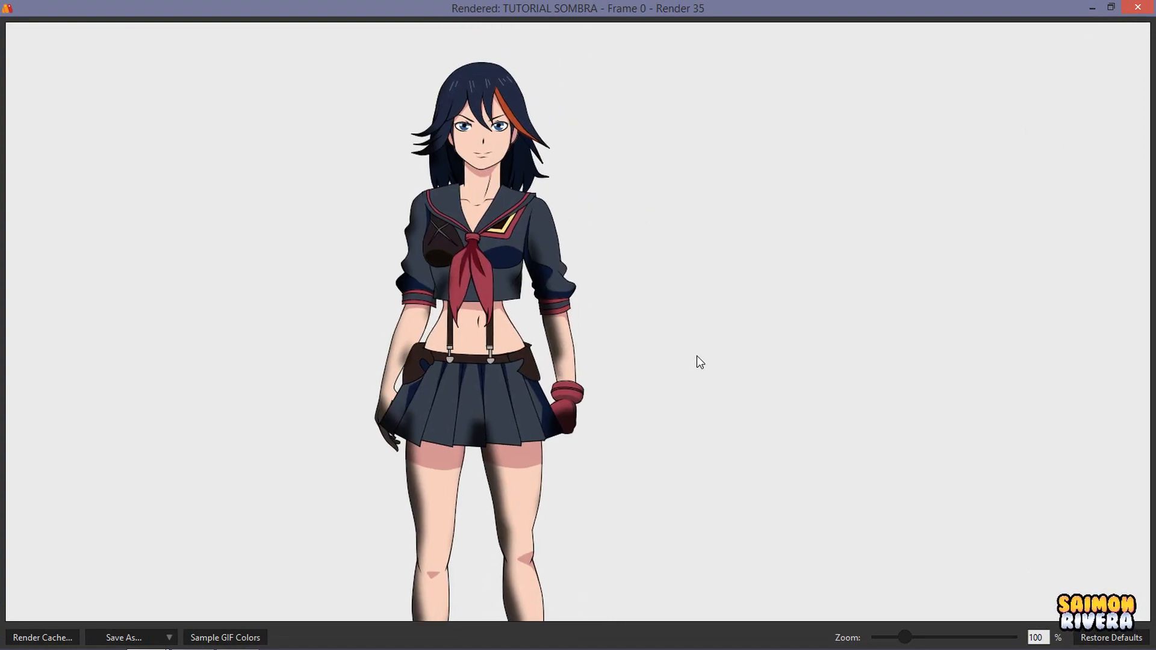
click(1138, 7)
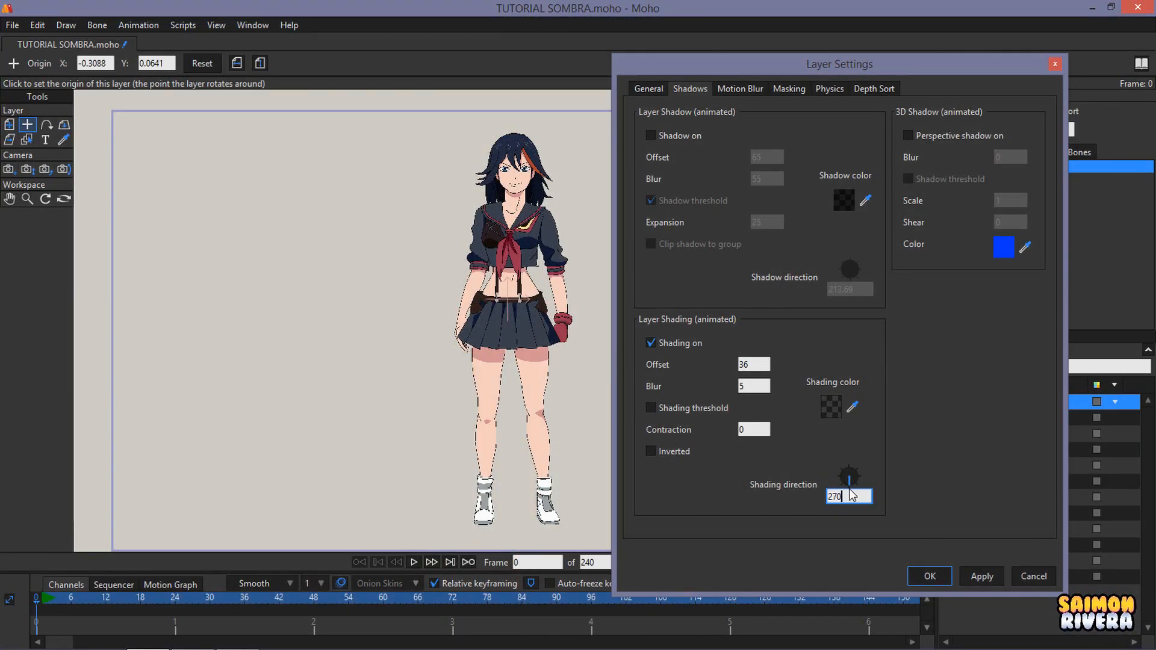
Point the layer shading straight down with a direction of 270 degrees, apply it and render the frame
click(981, 577)
key(ctrl+r)
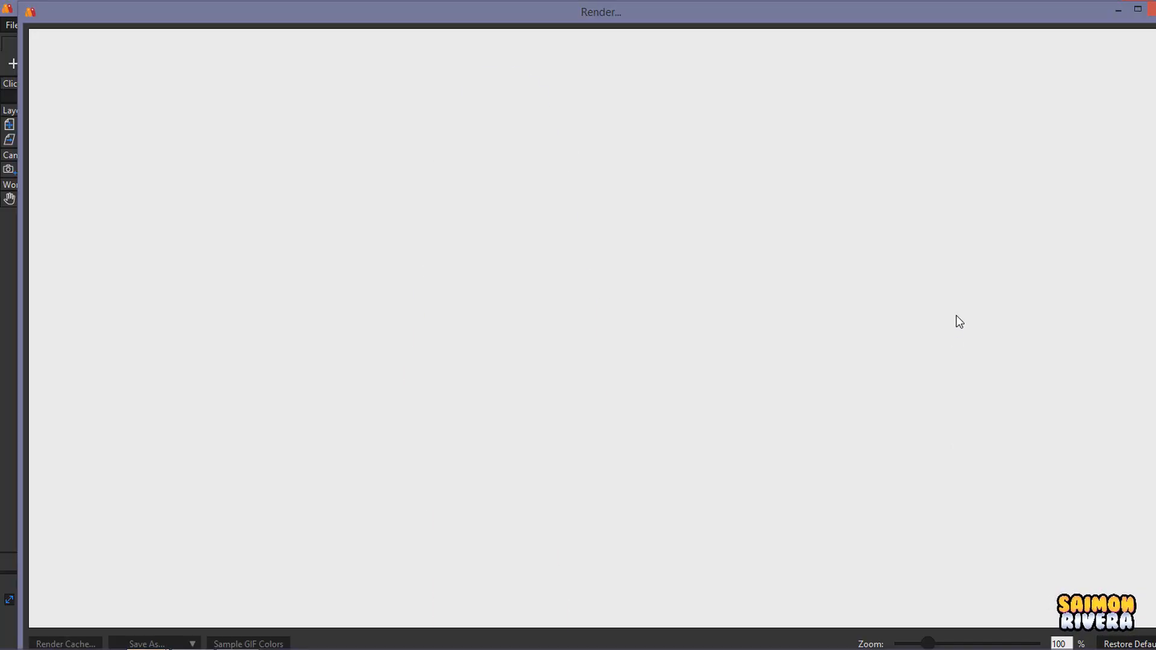
click(1132, 13)
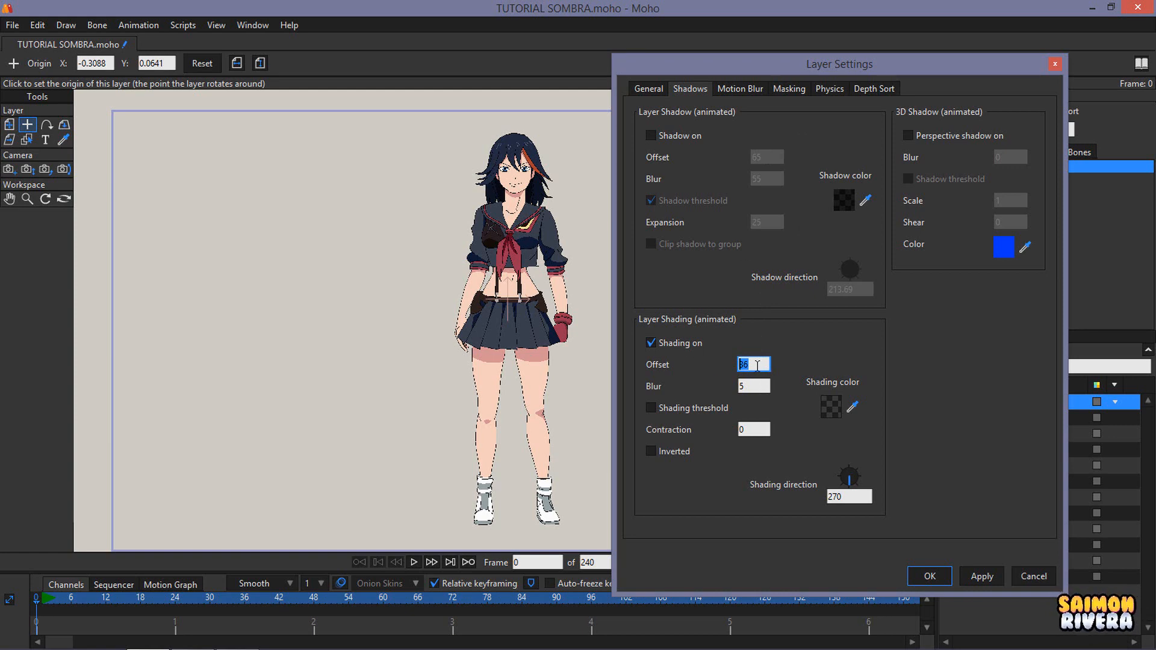
Set the layer shading's offset to 1, apply it and inspect the figure from head to feet in a render
click(981, 578)
key(ctrl+r)
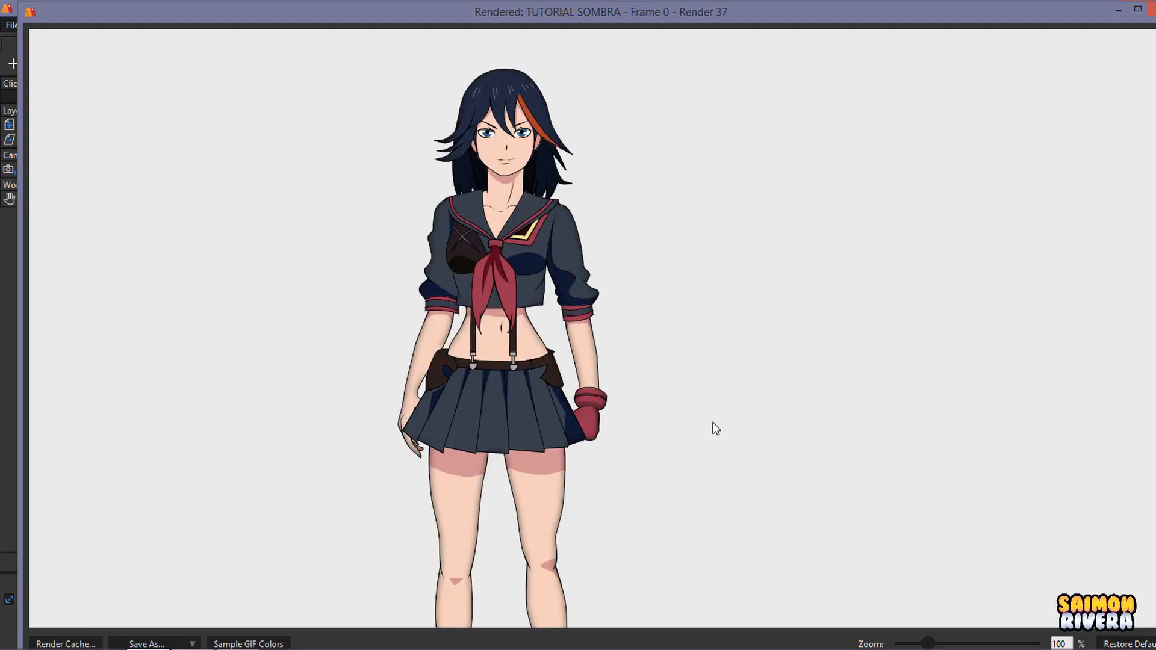
drag(716, 428, 727, 283)
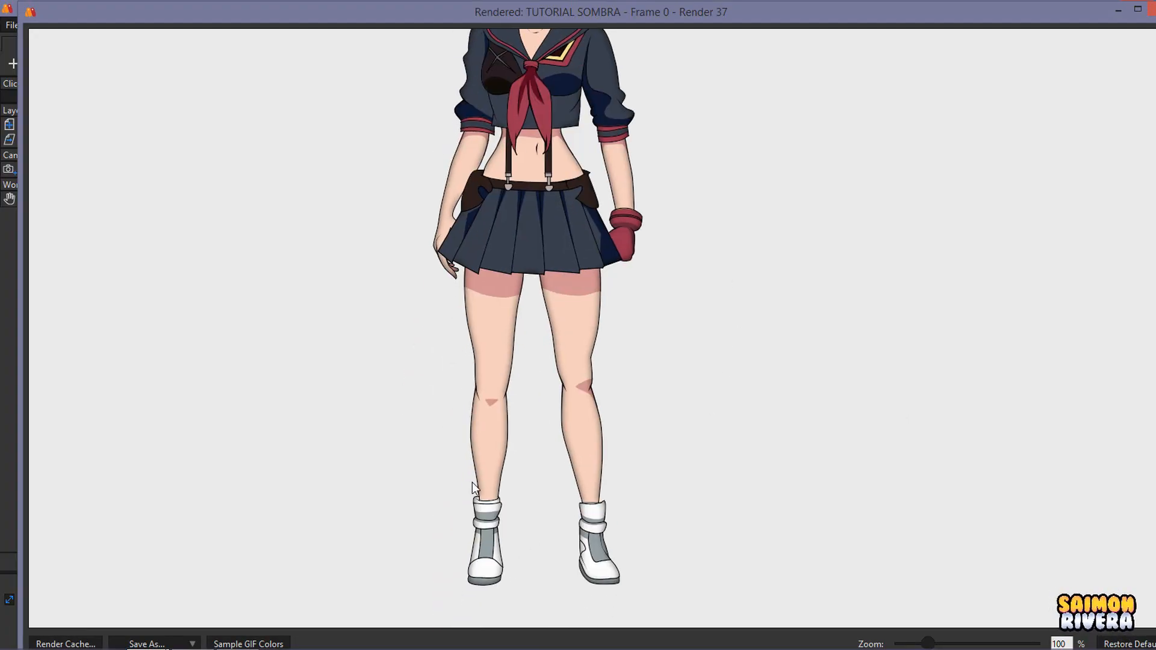
drag(483, 309, 626, 349)
click(1137, 12)
click(1138, 8)
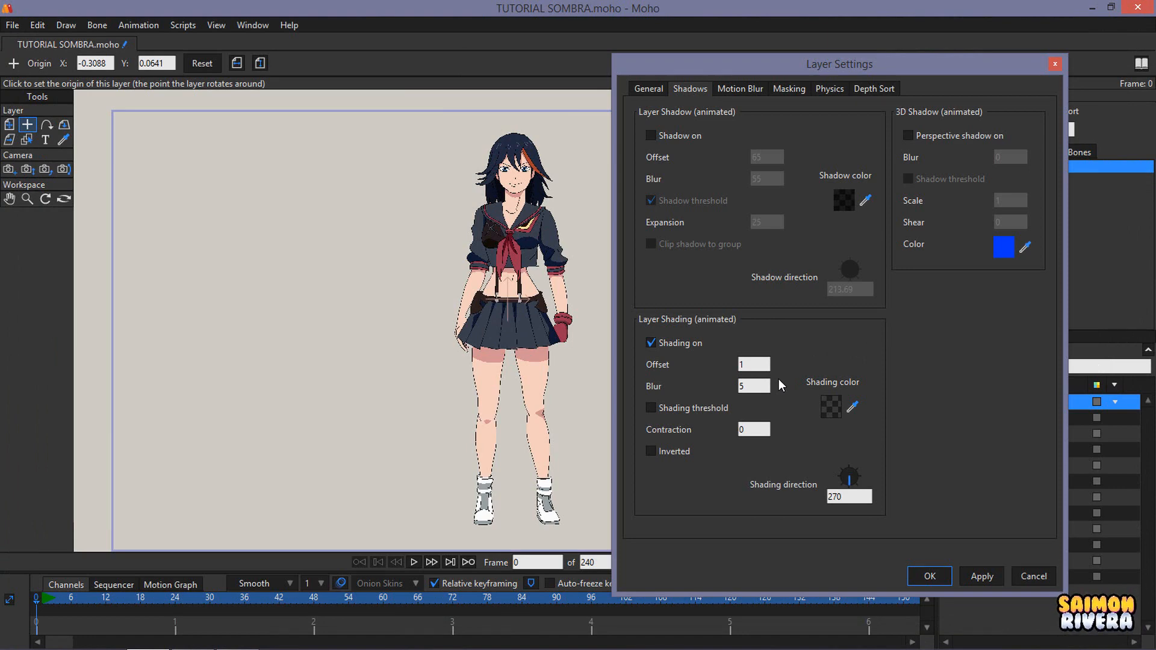
Change the shading color to light orange FFD19F with alpha 255
click(840, 411)
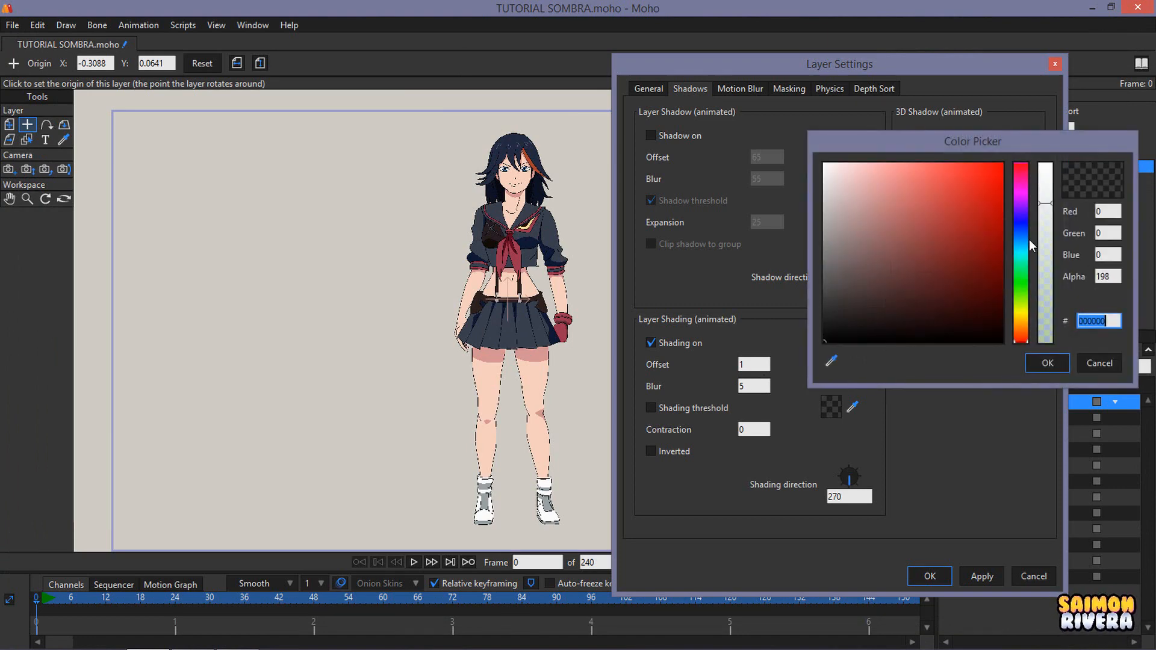
drag(1024, 256, 1022, 333)
click(892, 163)
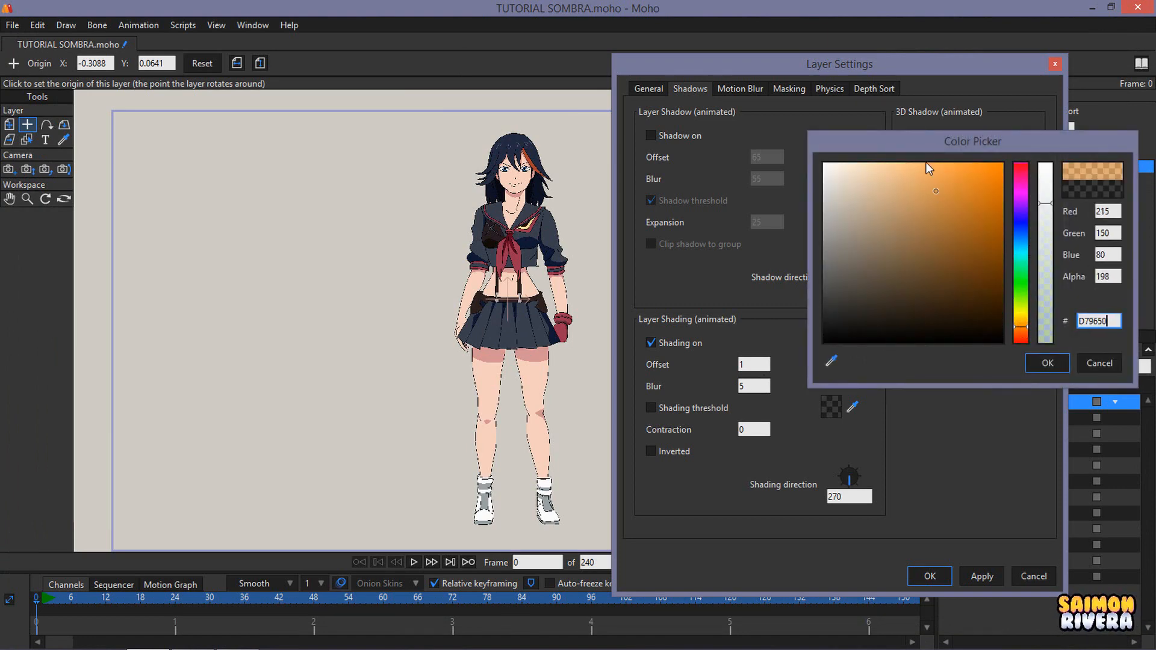
drag(1052, 191, 1047, 161)
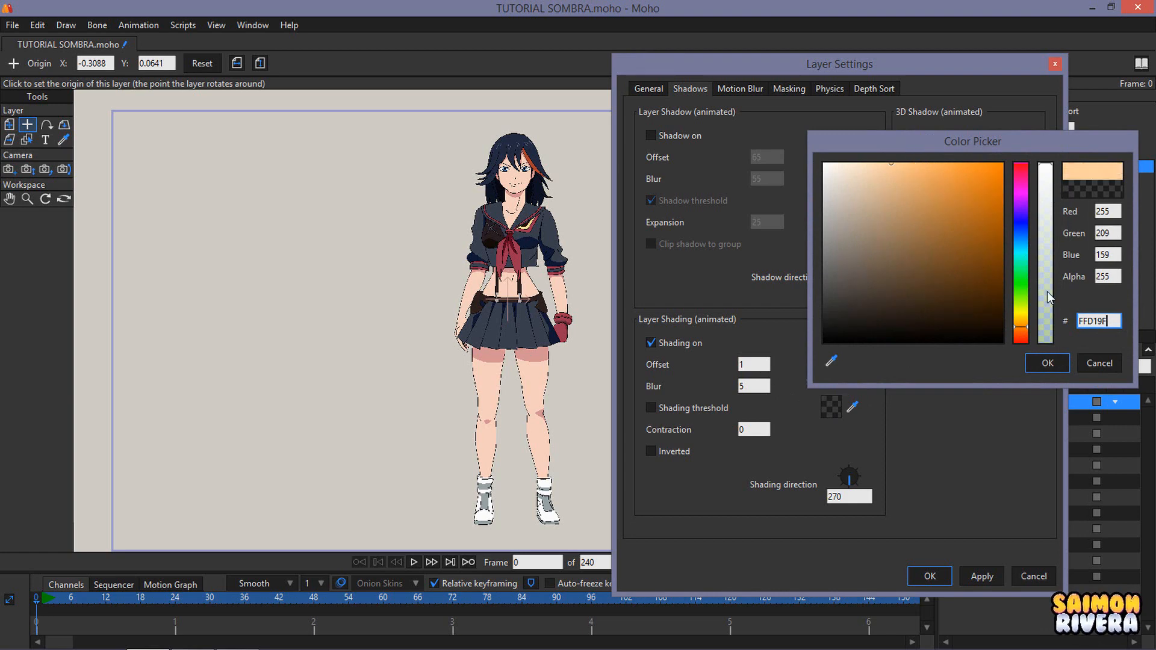
click(1048, 364)
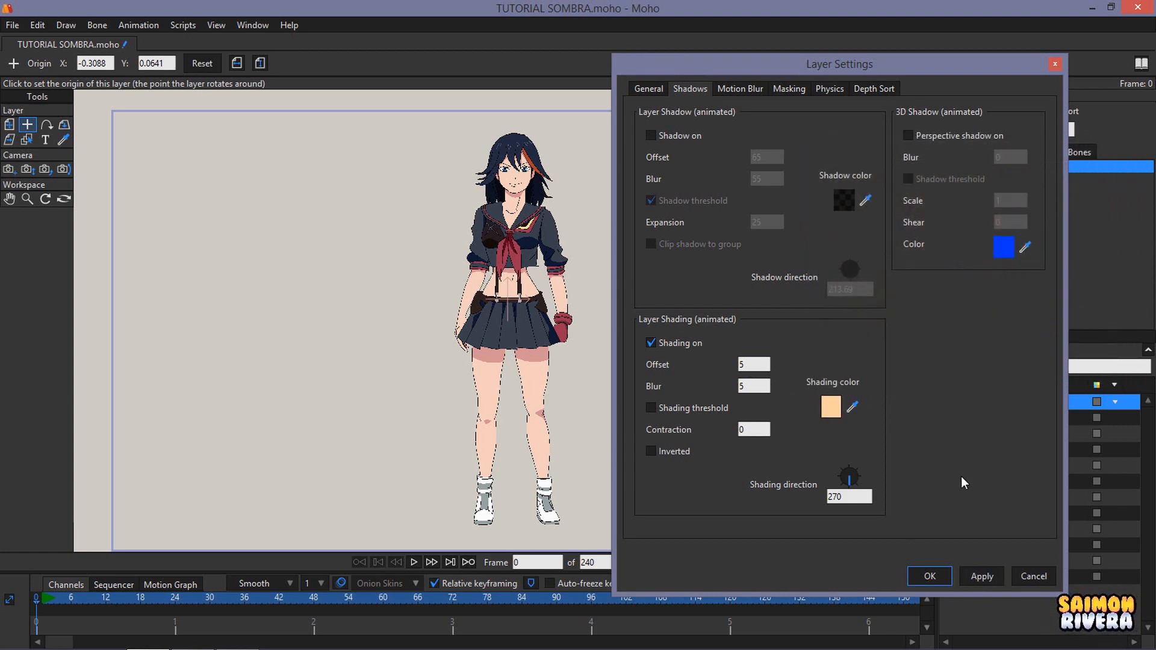
Set the layer shading's offset to 5, apply it and inspect the orange edge shading in a render
key(ctrl+r)
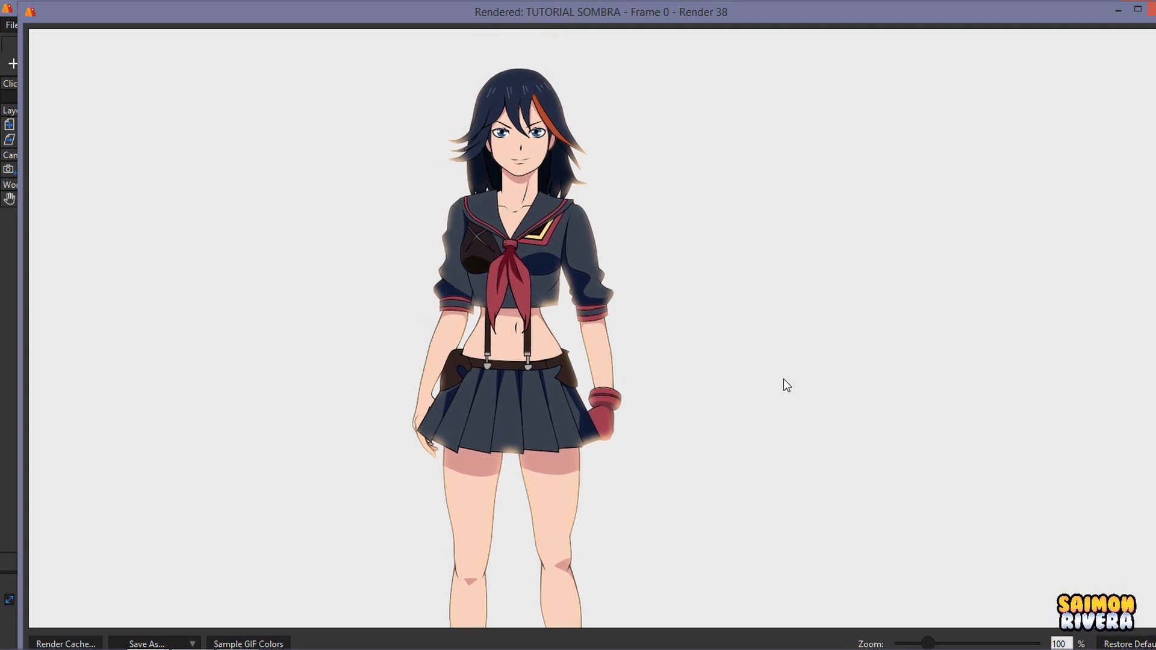
drag(783, 378, 760, 303)
drag(757, 253, 746, 391)
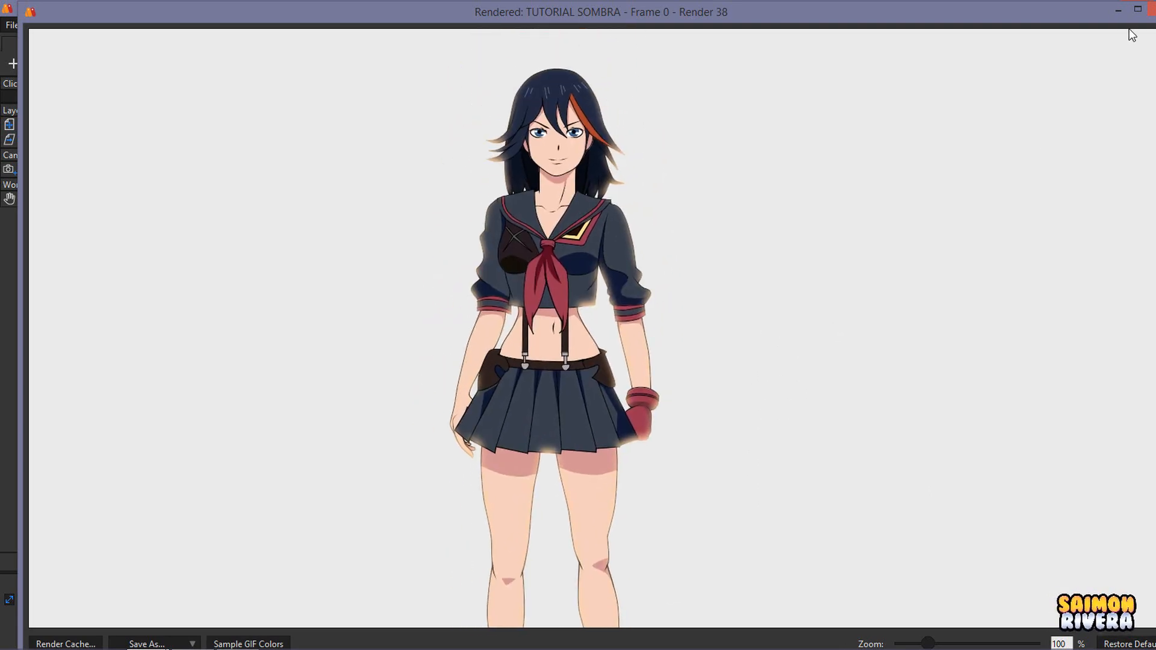
click(1138, 9)
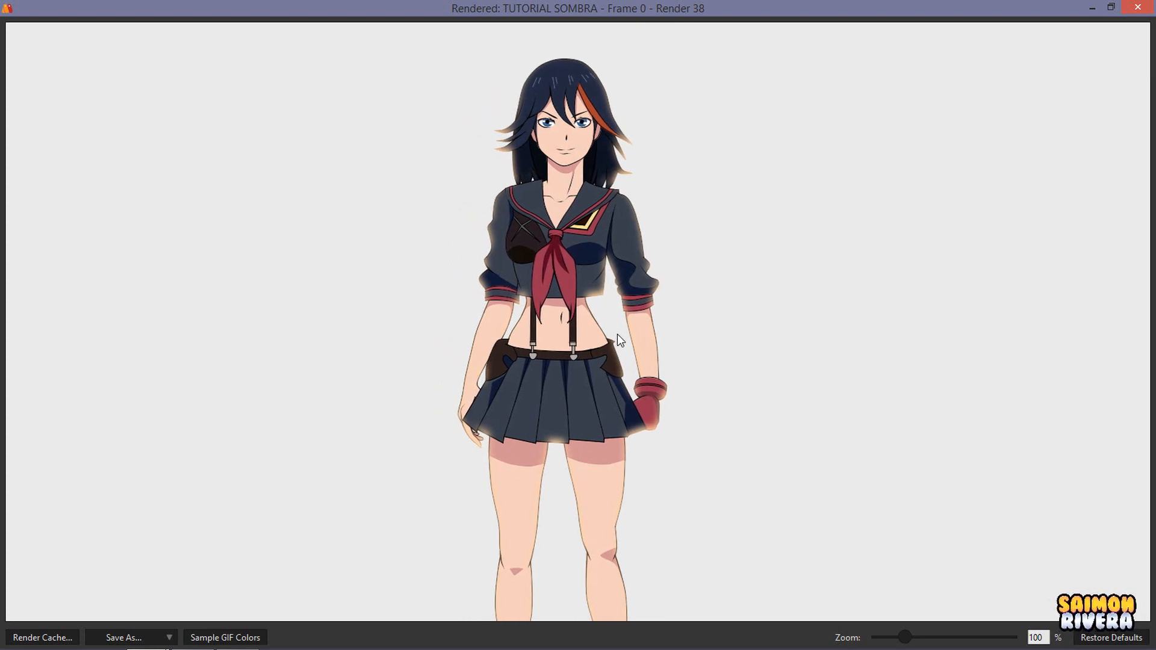
click(1140, 6)
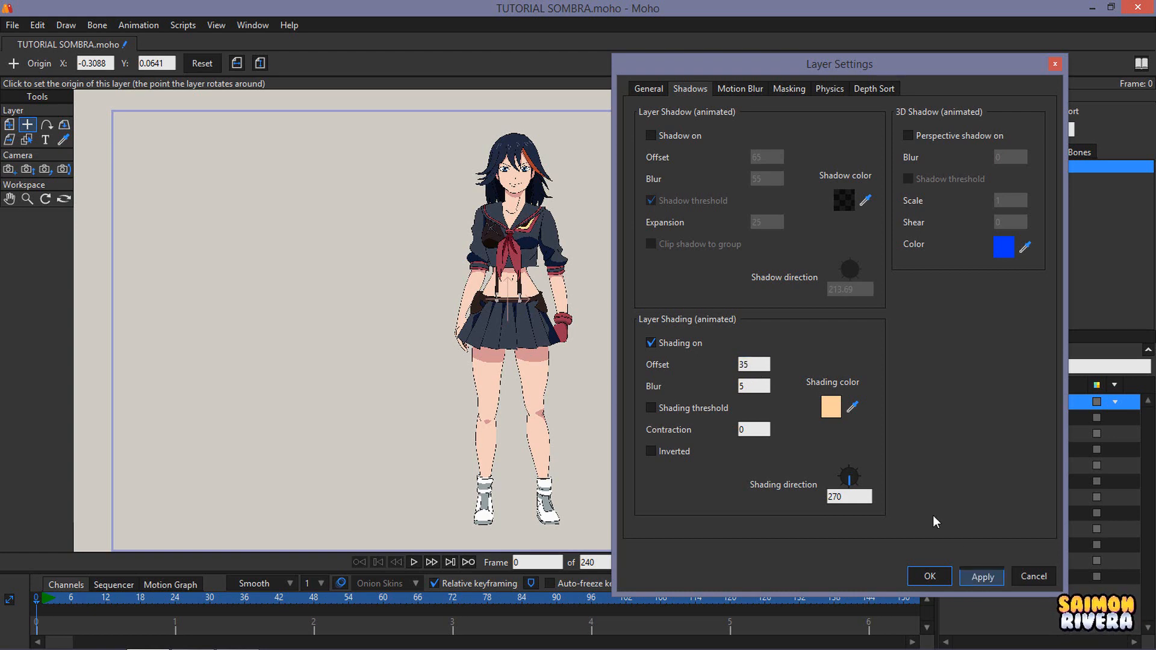
Set the layer shading's offset to 35, apply it and inspect the orange shading over the whole figure in a render
key(ctrl+r)
scroll(725, 280, down, 5)
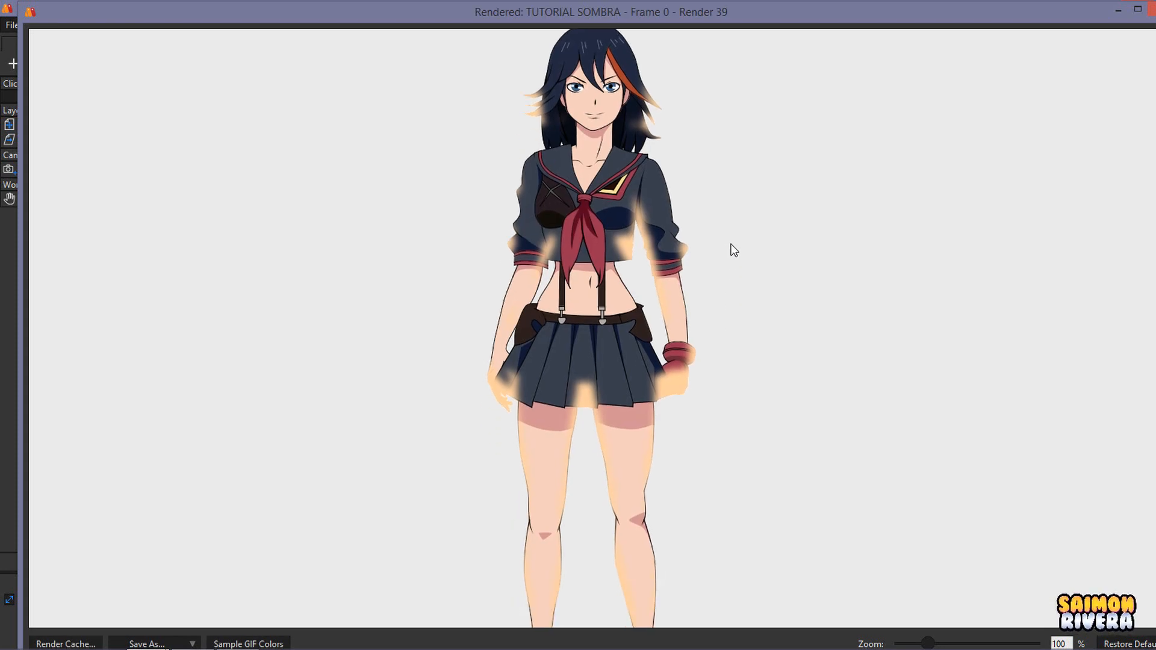
scroll(719, 258, up, 5)
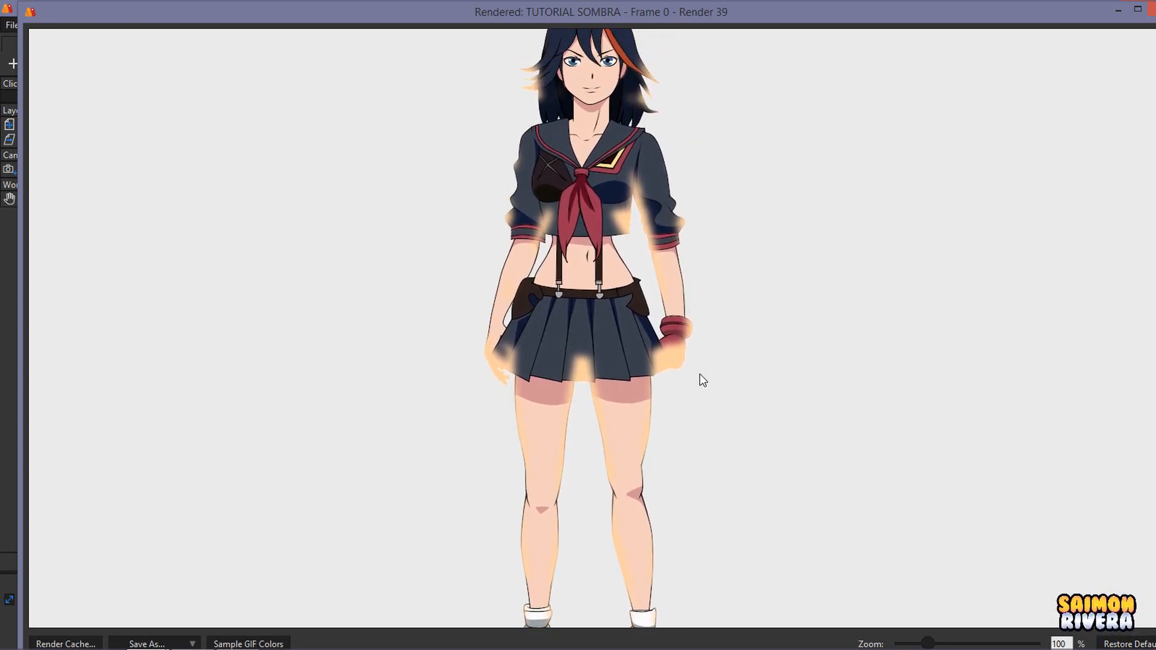
scroll(688, 364, down, 3)
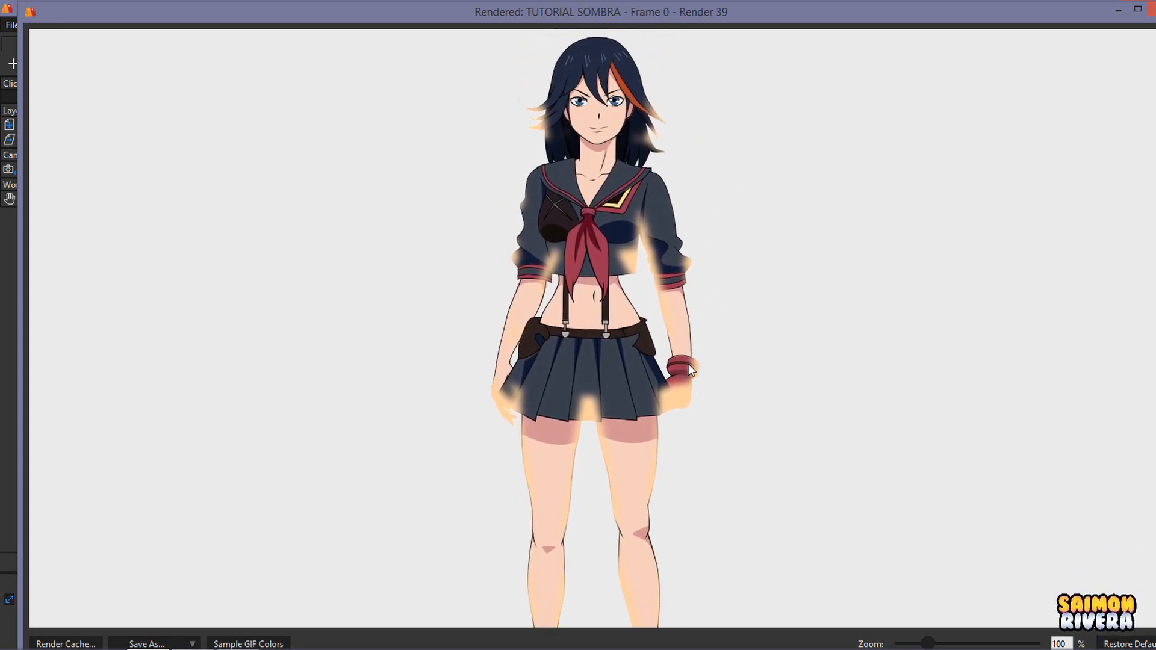
Turn on the layer shading's threshold, apply it and inspect the orange shading's edges in a render
scroll(730, 300, up, 3)
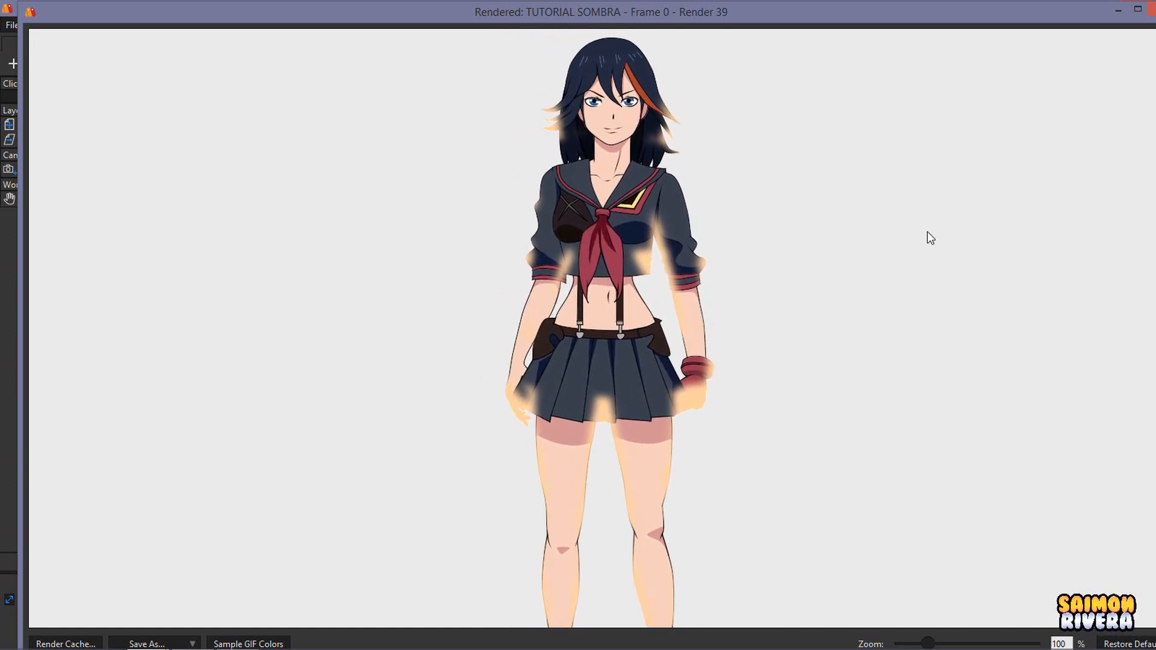
click(1150, 9)
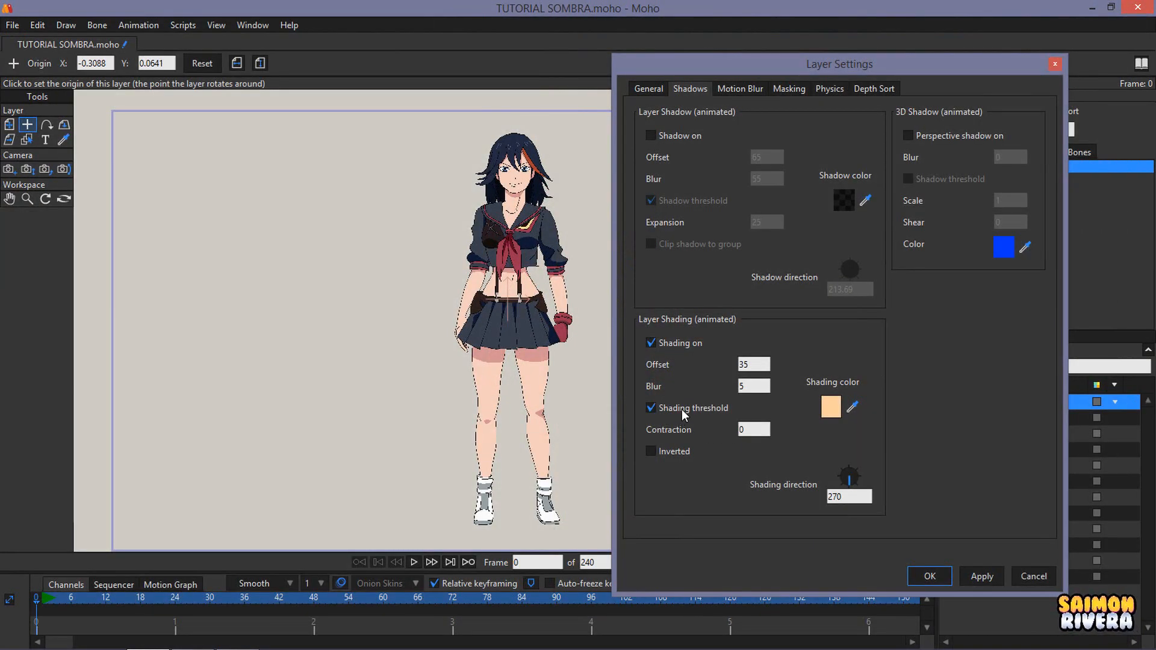
click(973, 574)
key(ctrl+r)
drag(866, 288, 859, 400)
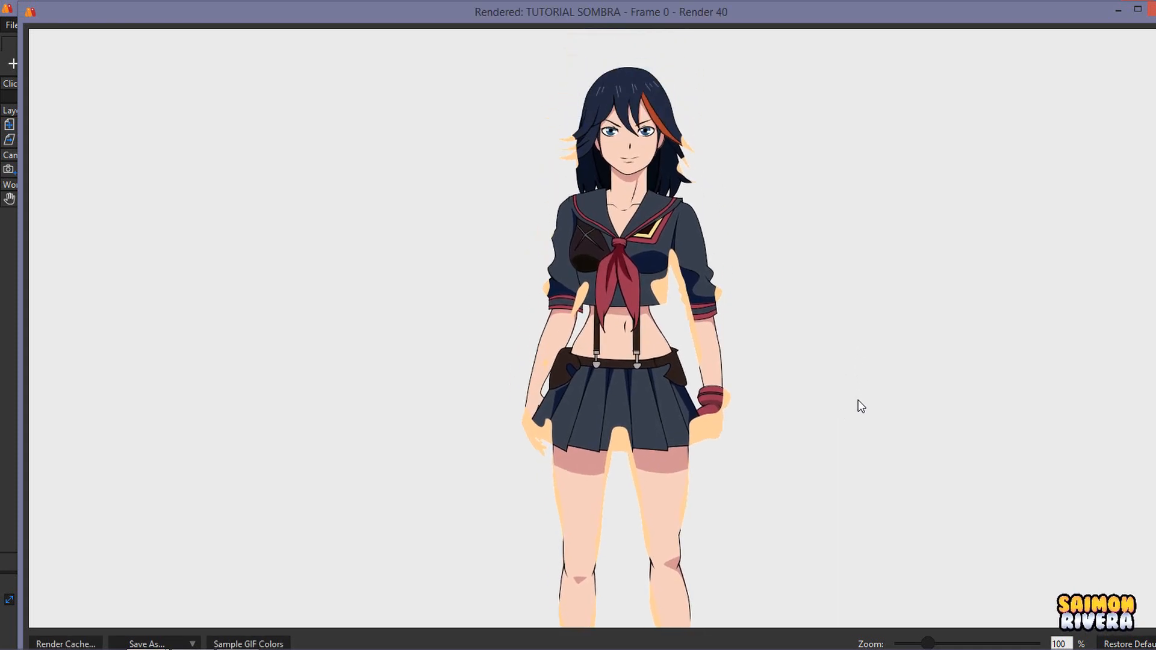
mouse_move(790, 419)
mouse_down()
mouse_move(816, 423)
mouse_move(793, 327)
mouse_move(729, 258)
mouse_move(769, 400)
mouse_move(795, 403)
mouse_up()
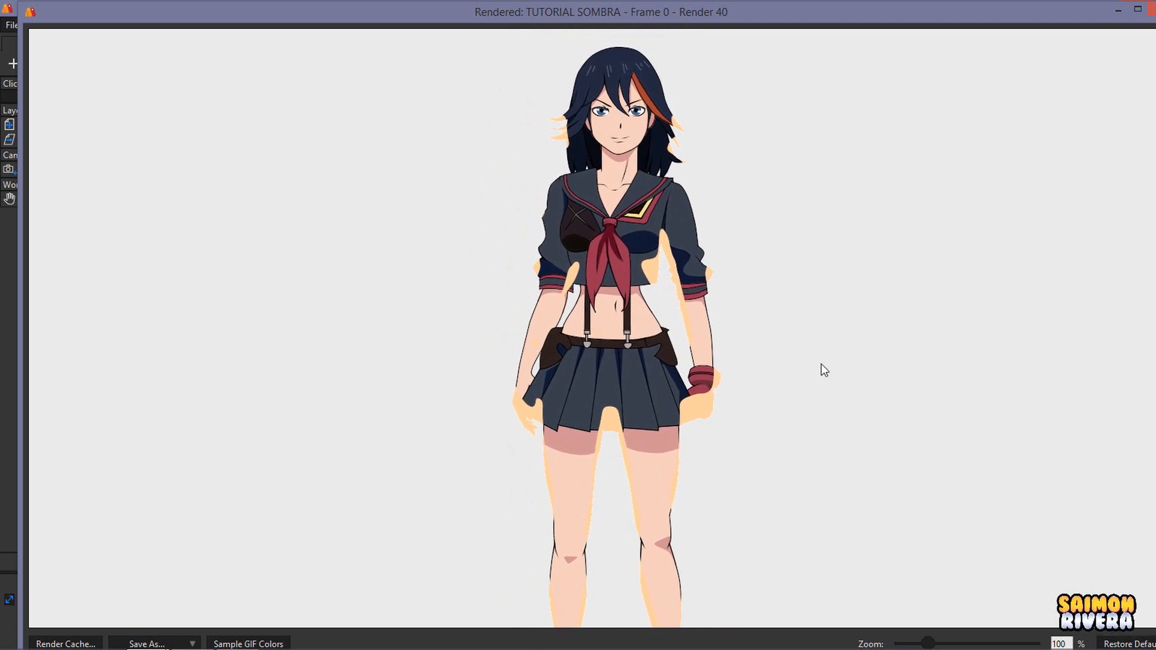
click(1138, 9)
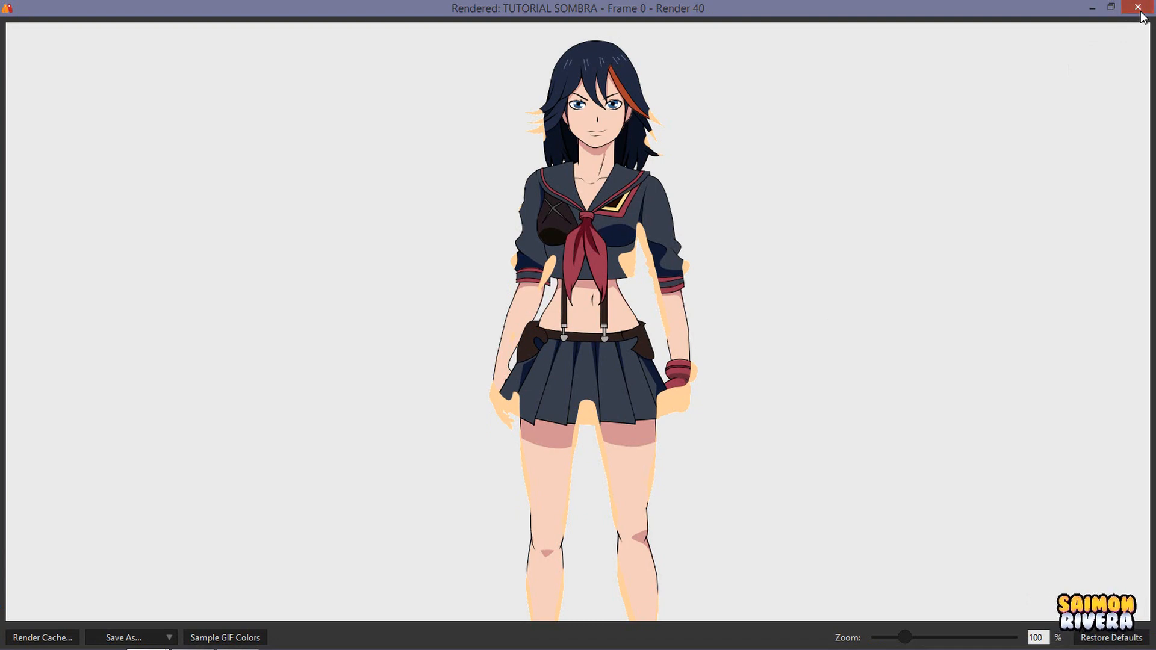
click(1140, 9)
Turn off layer shading and turn on the 3D perspective shadow with blue color 0036FF
click(678, 343)
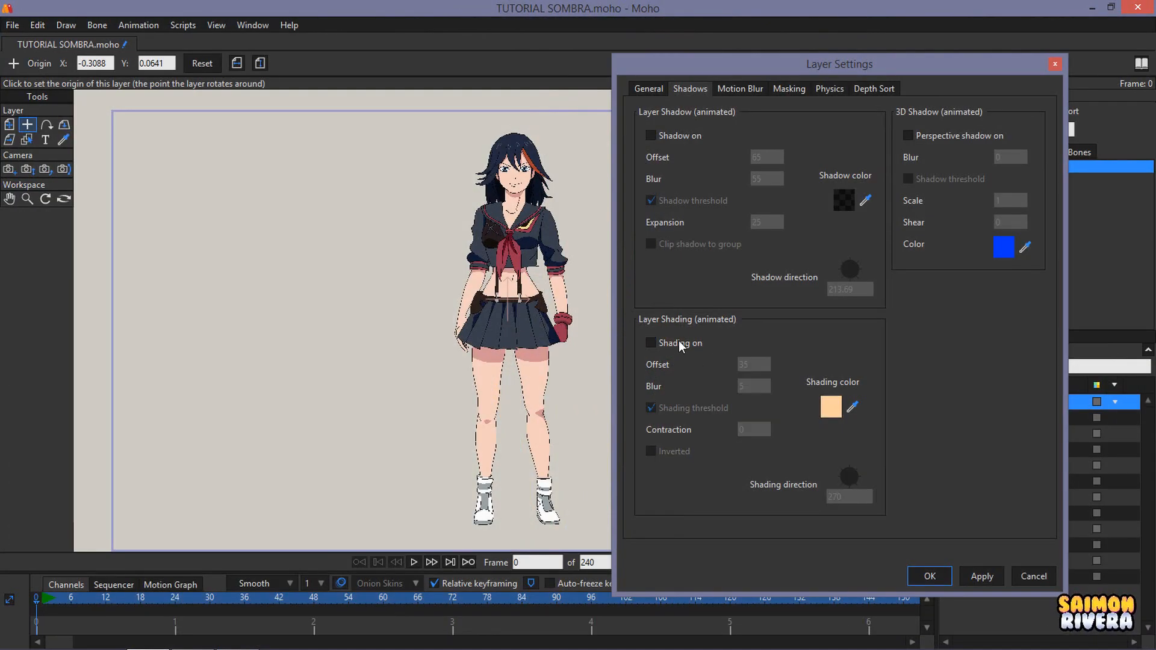
click(924, 136)
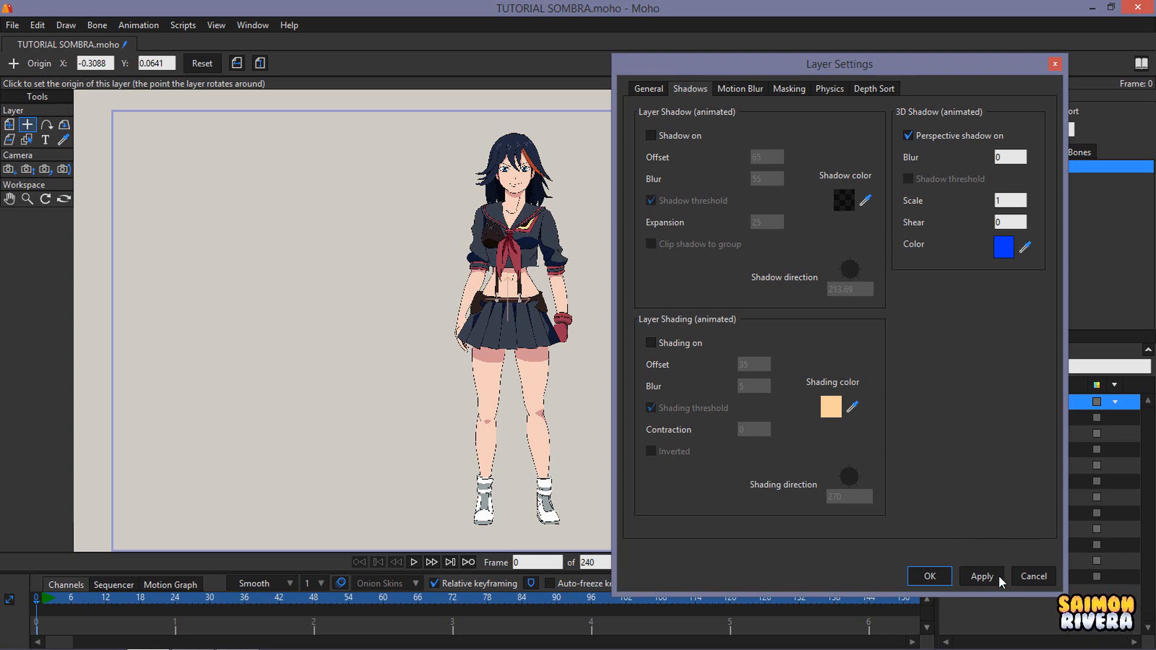
drag(564, 291, 501, 281)
click(1000, 250)
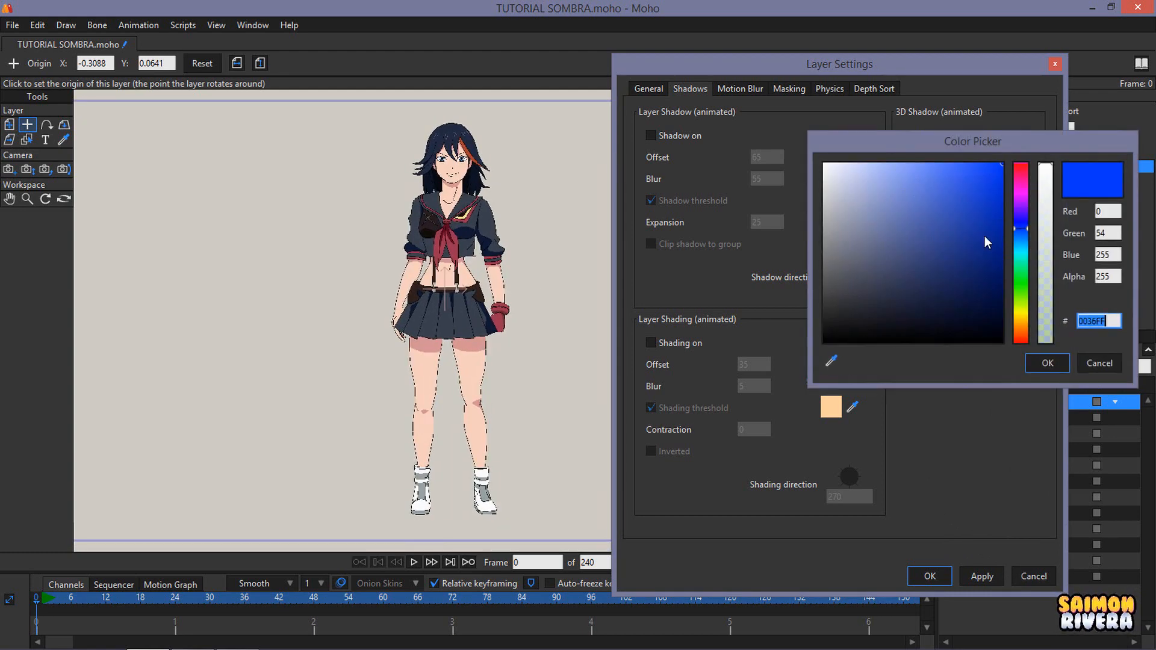
click(1046, 362)
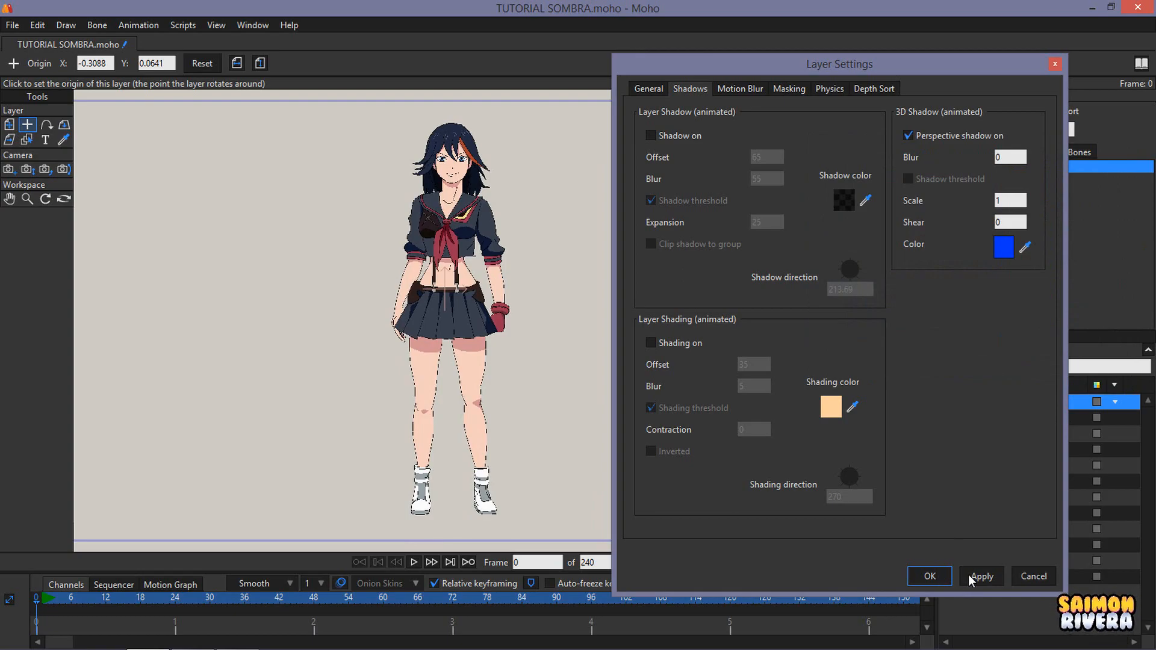
Render the frame and inspect where the blue perspective shadow falls relative to the figure
key(ctrl+r)
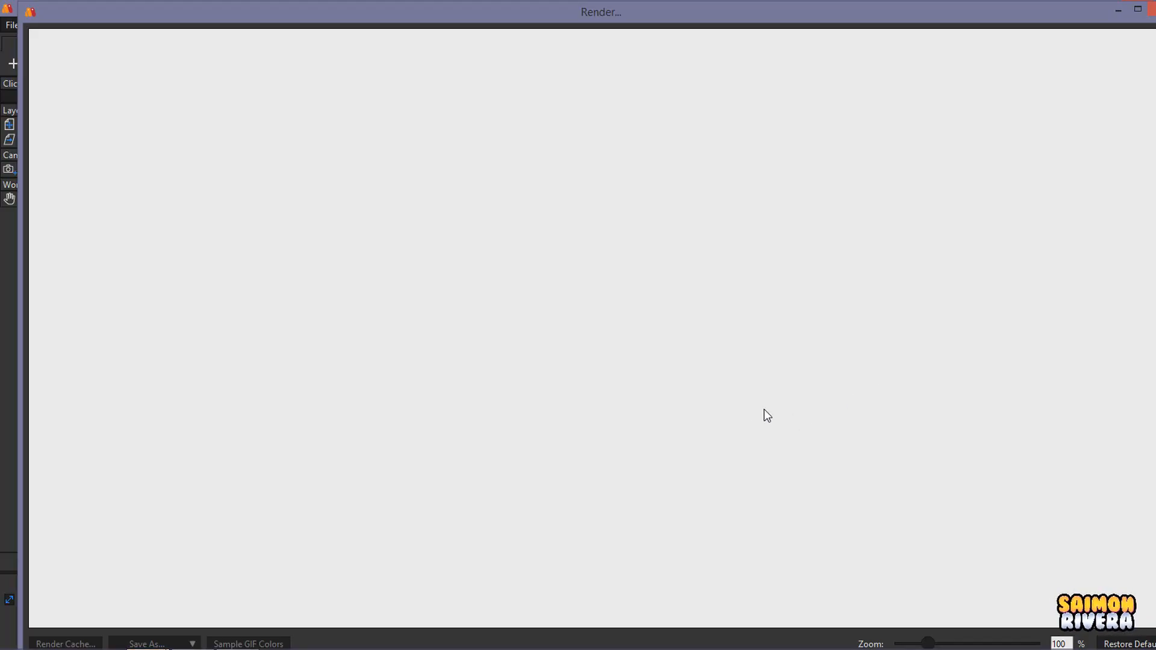
drag(731, 408, 721, 331)
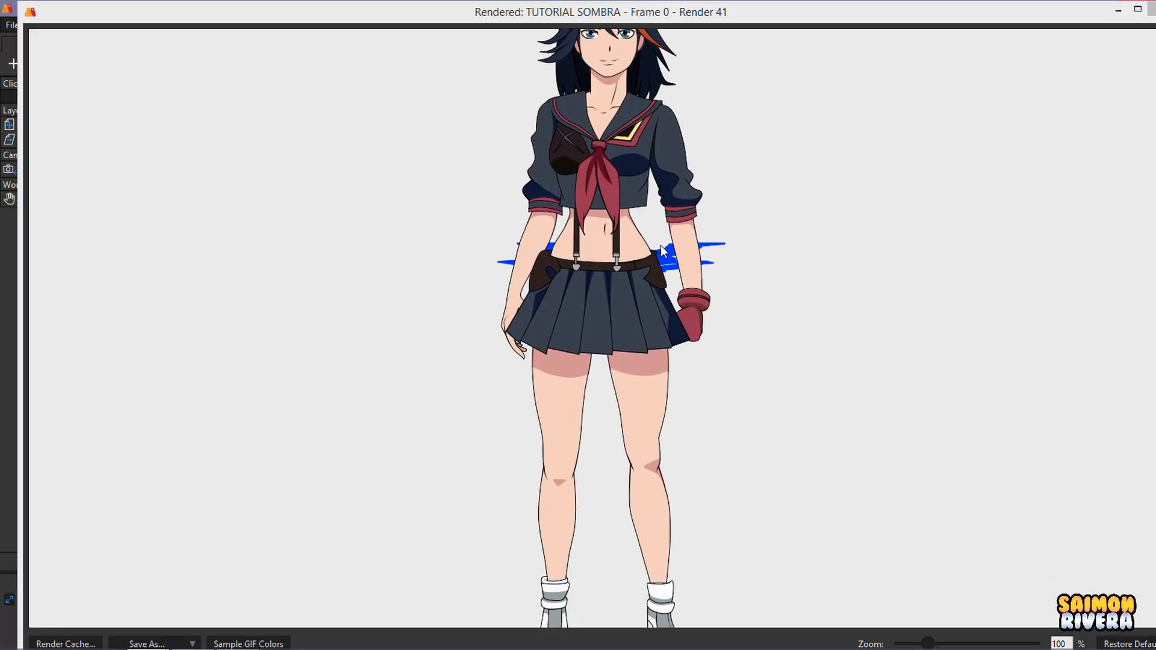
drag(692, 261, 684, 321)
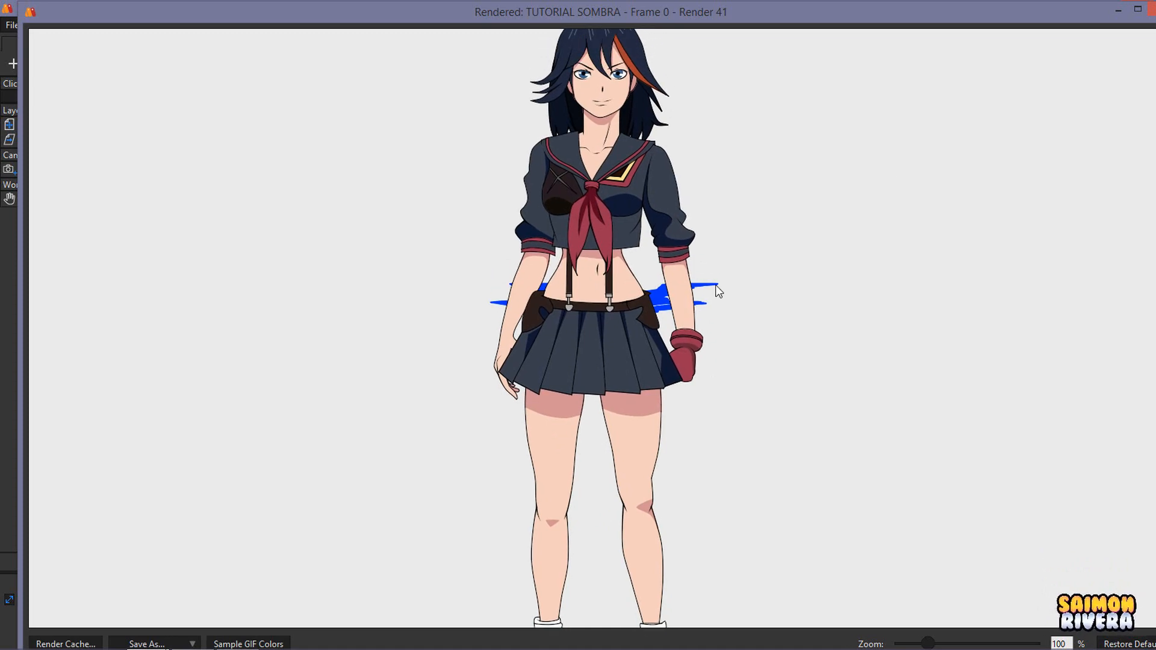
click(1137, 10)
click(1139, 10)
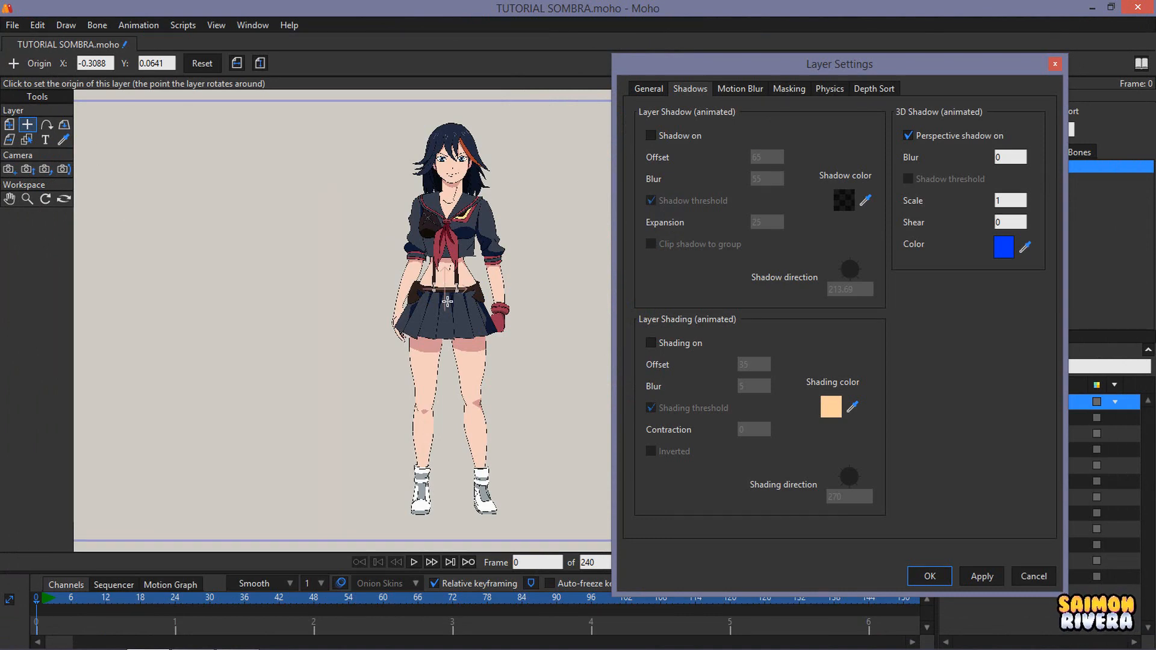
Place the layer's origin on the character's belt, midway between the two suspender clips
scroll(444, 298, up, 5)
scroll(444, 308, up, 4)
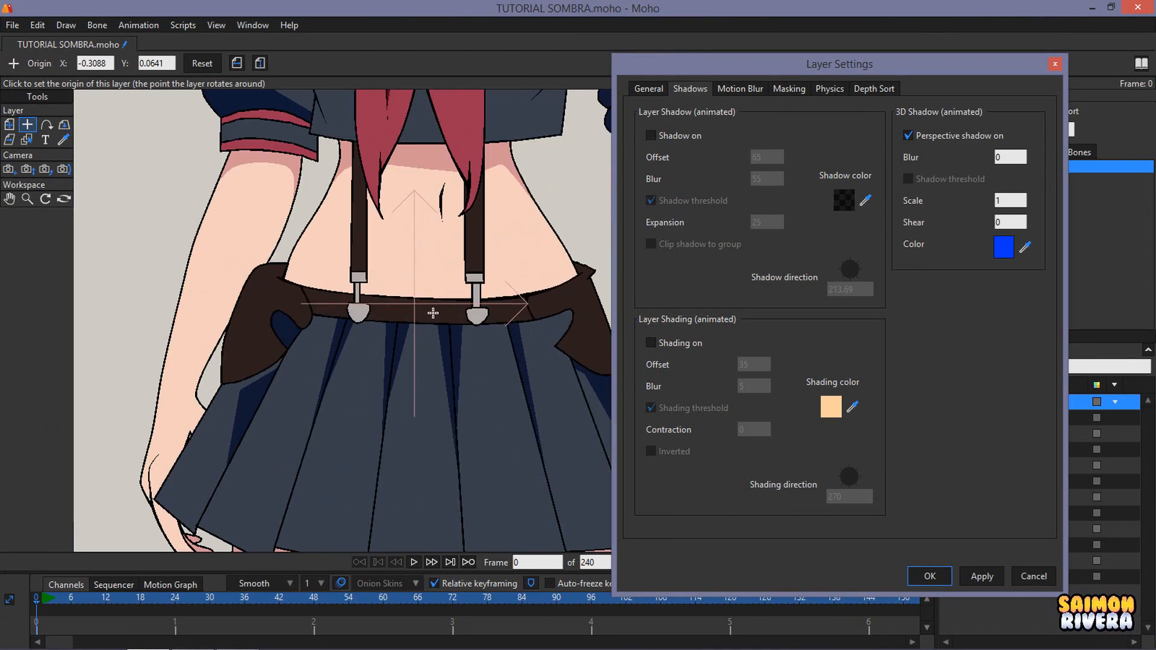
click(420, 300)
scroll(422, 300, down, 6)
scroll(422, 300, down, 5)
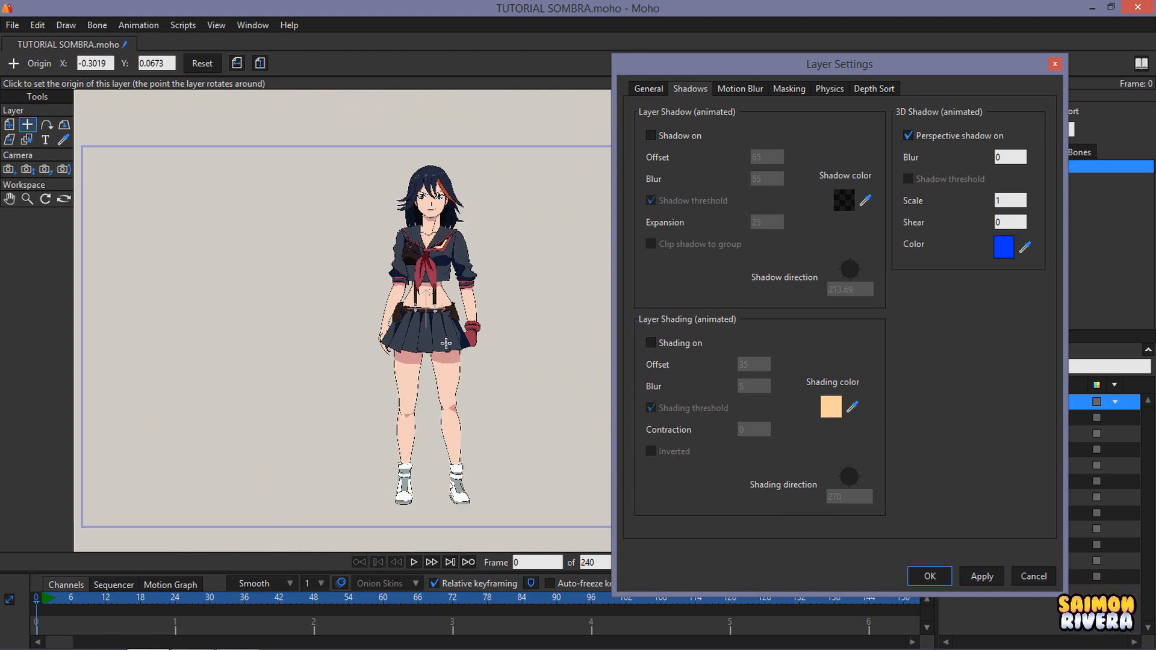
Place the layer's origin at ground level between the character's two boots
scroll(456, 406, up, 6)
scroll(456, 407, up, 2)
click(453, 430)
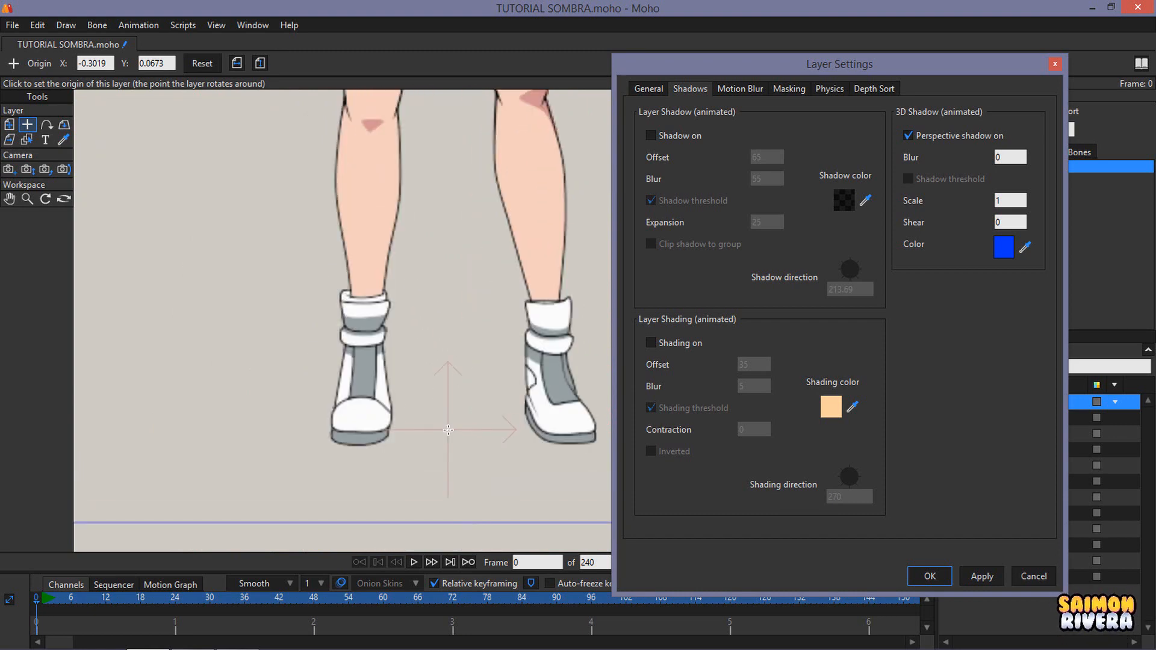
scroll(453, 431, down, 3)
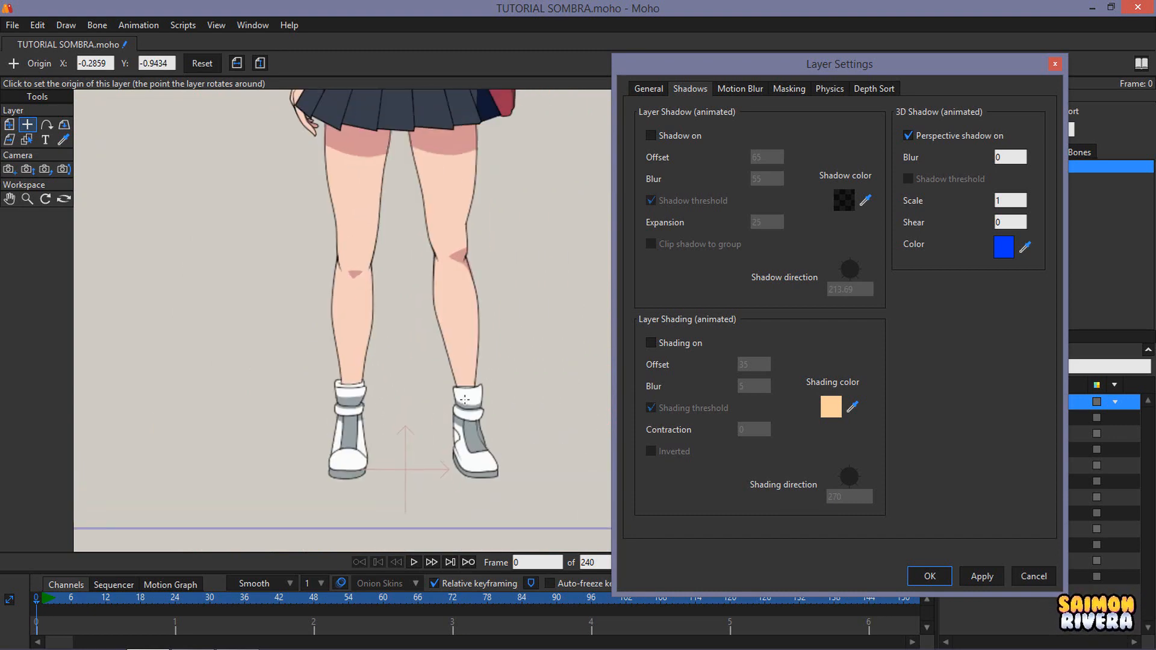
Render the frame and inspect the perspective shadow cast from the ground-level origin
key(ctrl+r)
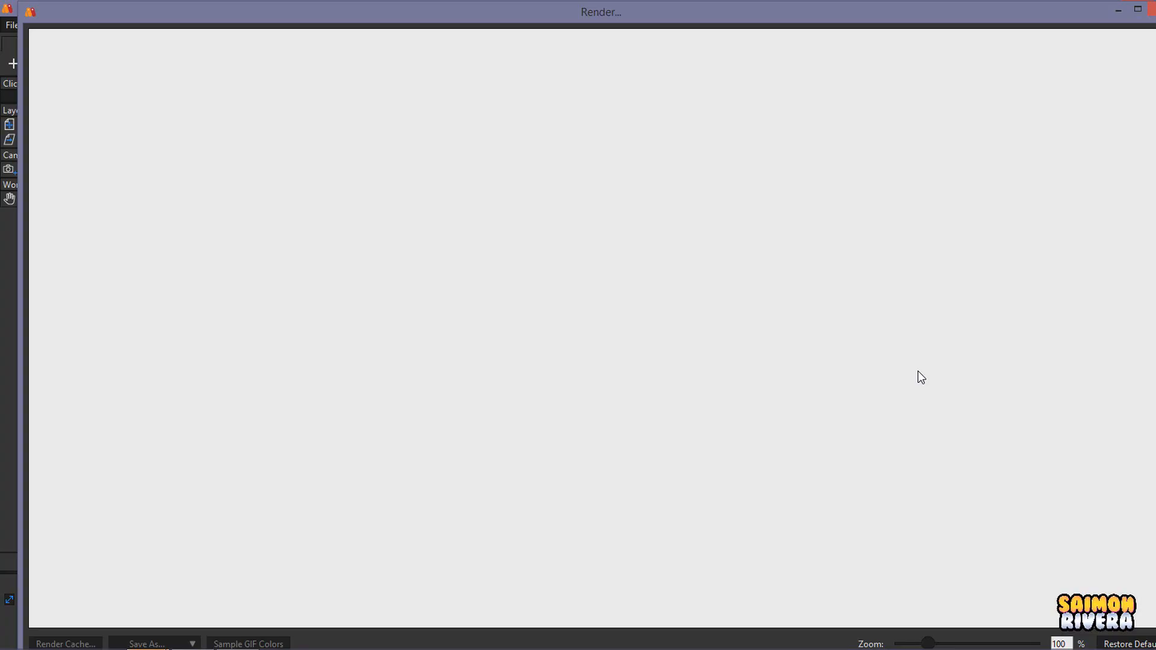
scroll(849, 331, down, 2)
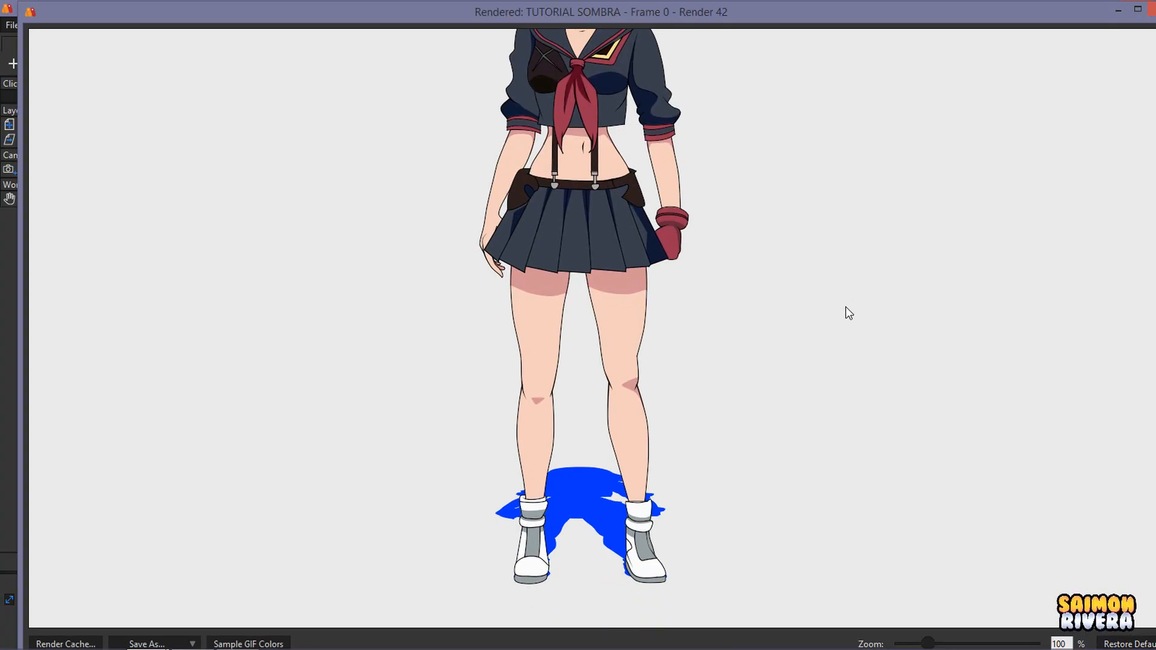
scroll(765, 309, up, 1)
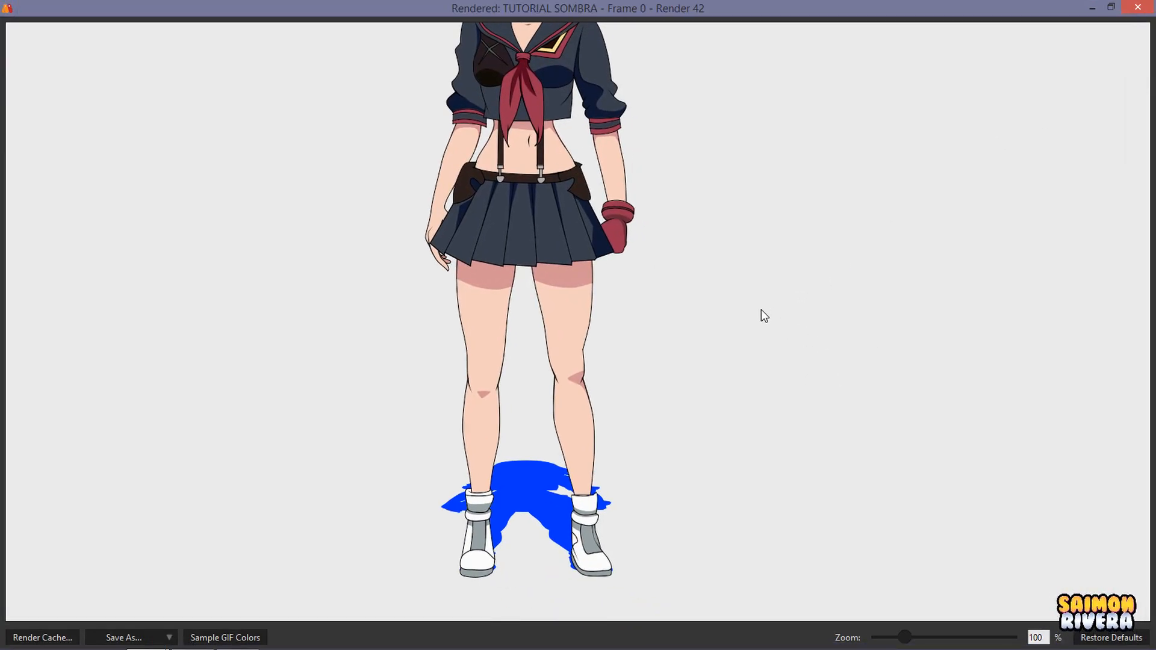
click(1138, 6)
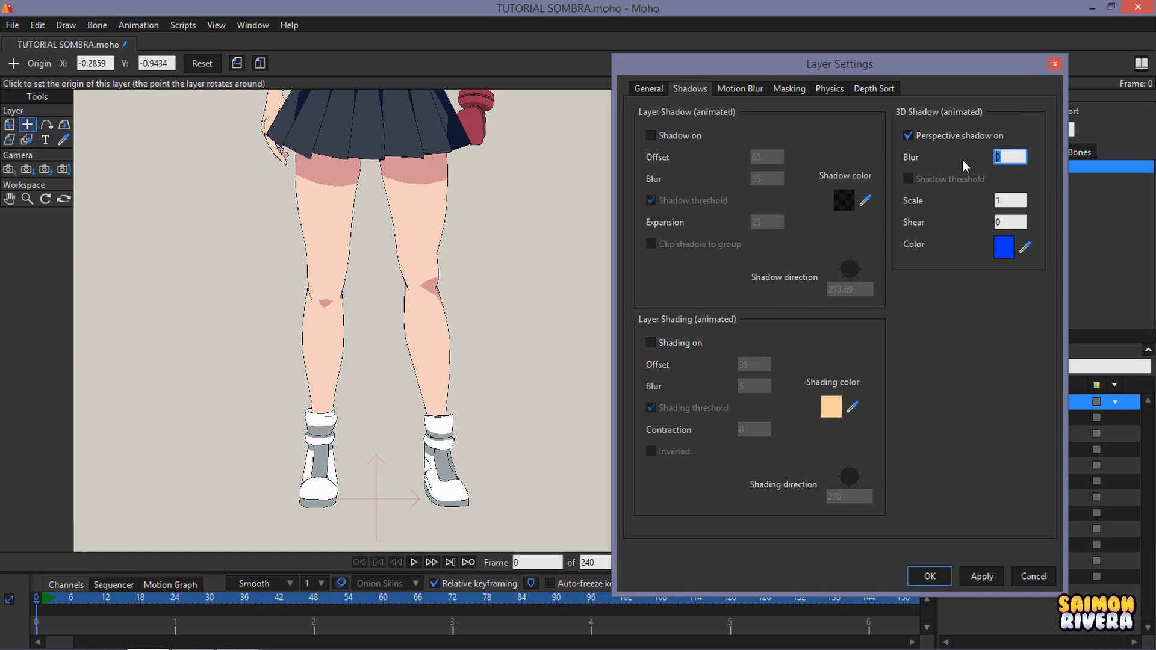
Set the 3D shadow's blur to 25, apply it and inspect the shadow around the feet in a render
text(25)
click(996, 575)
key(ctrl+r)
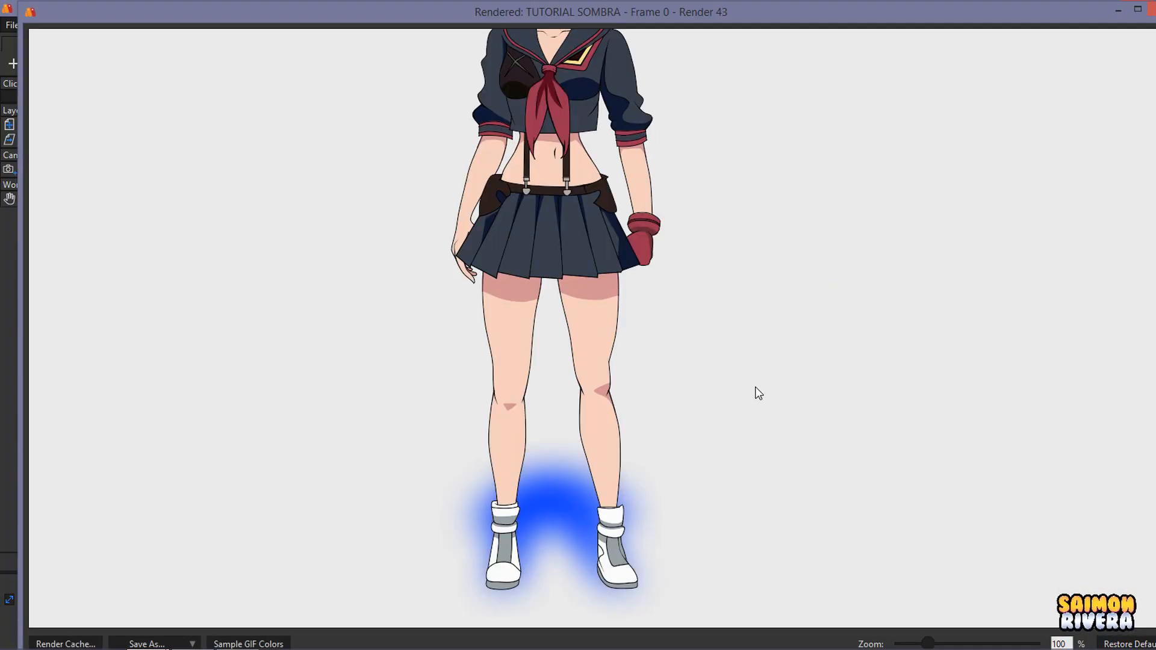
drag(663, 340, 730, 443)
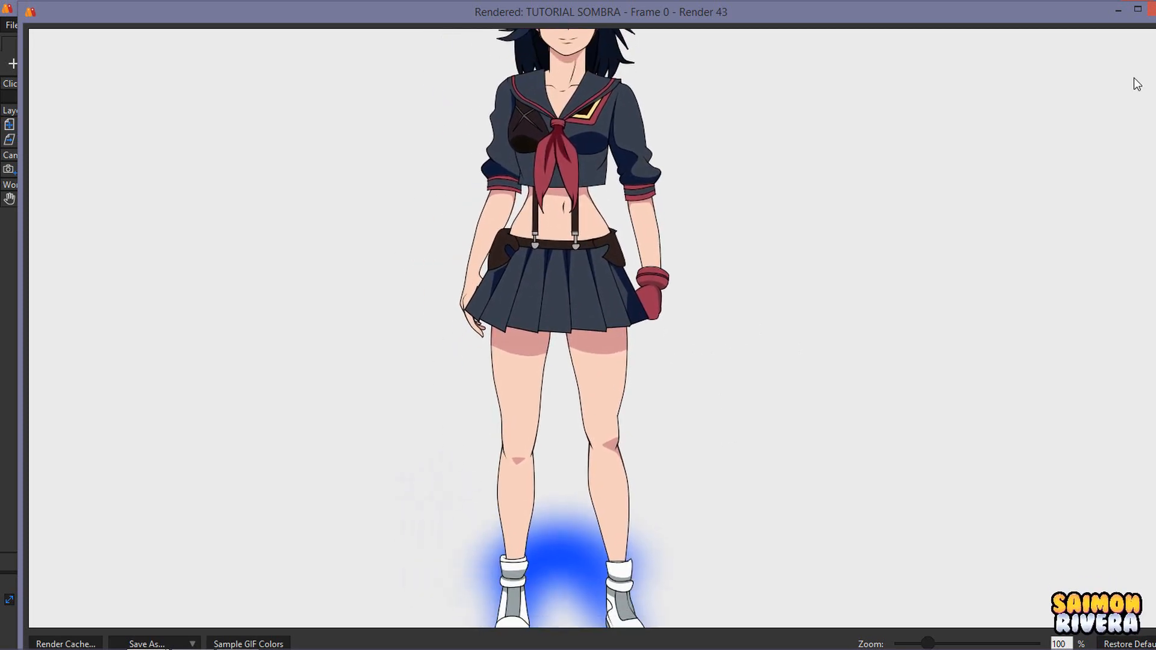
click(1151, 9)
Set the 3D shadow's blur to 0 and its scale to 5, and inspect the shadow's length in a render
double_click(1014, 158)
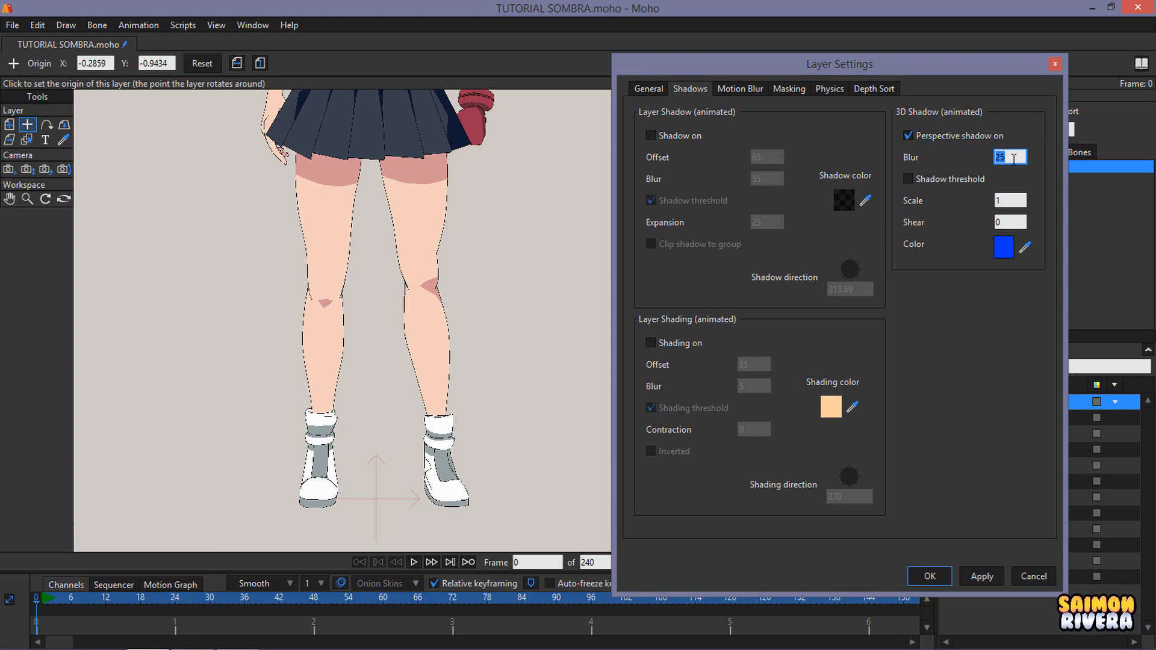
text(0)
key(Tab)
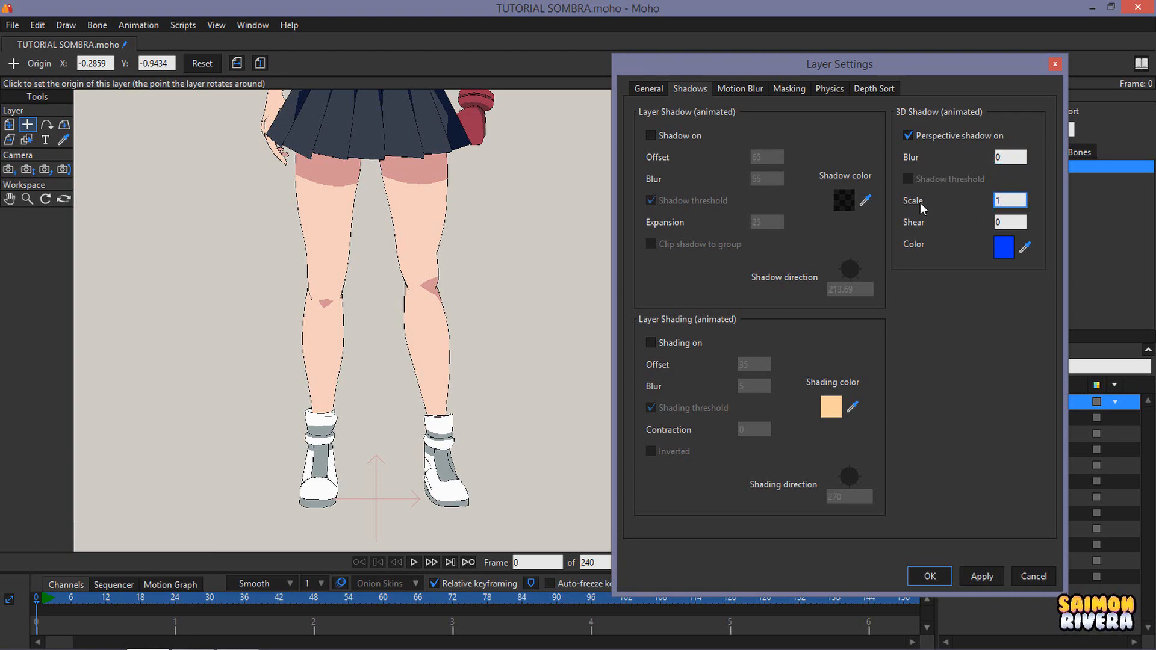
text(5)
key(ctrl+r)
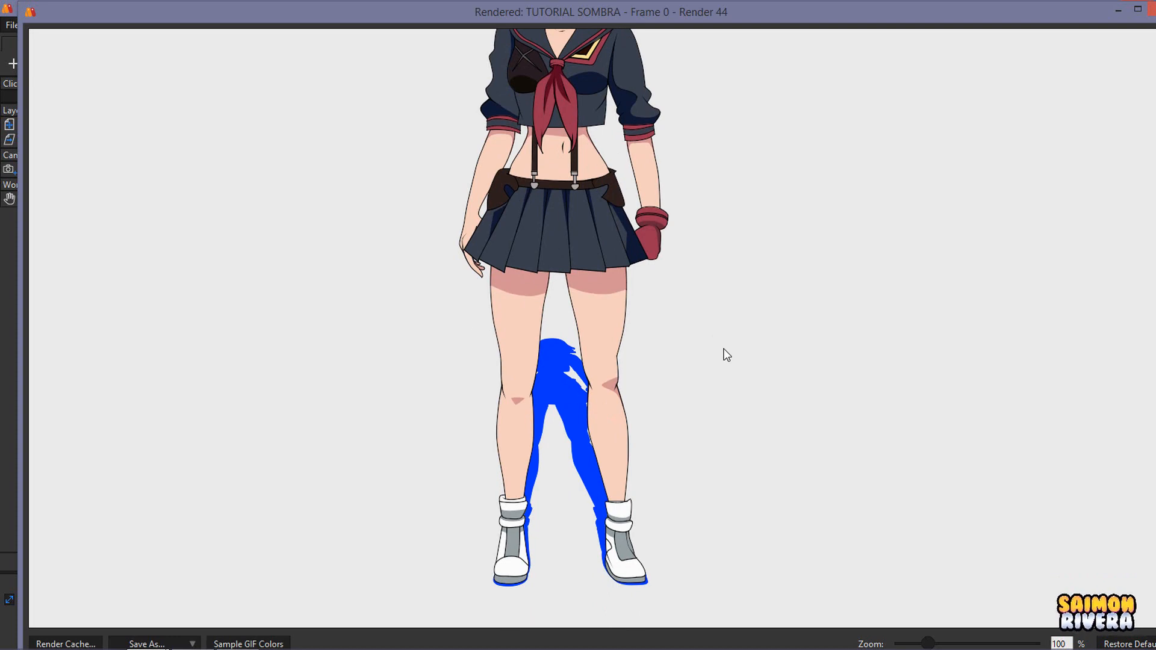
drag(728, 347, 753, 358)
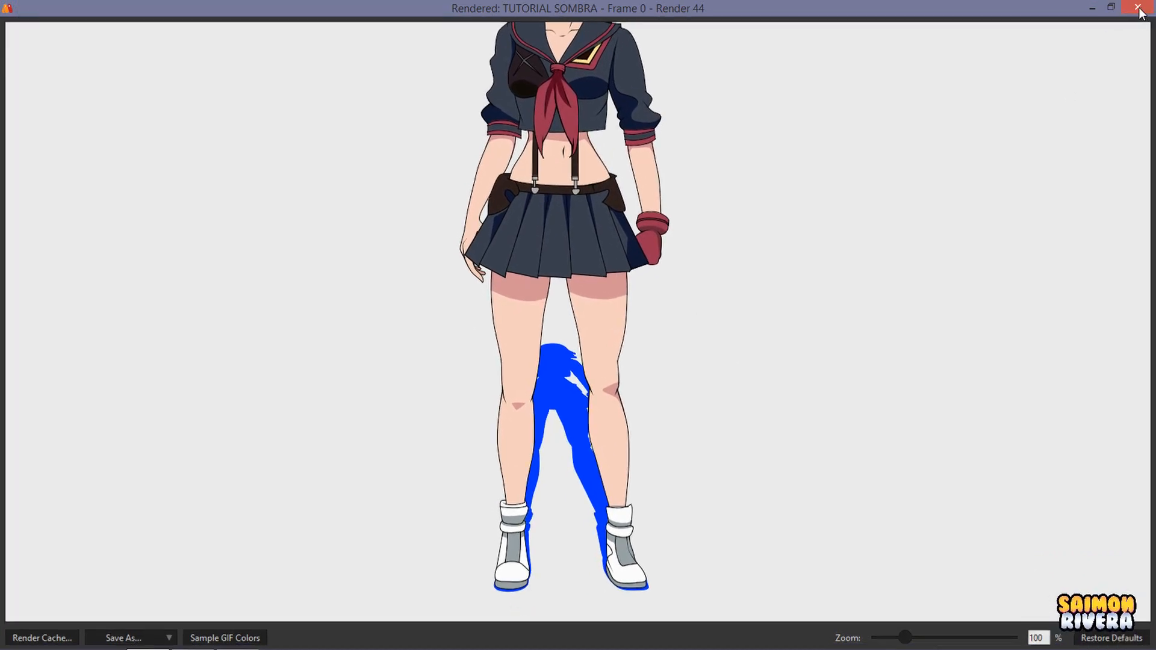
click(1151, 9)
Set the 3D shadow's shear to 5, apply it and inspect the slanted shadow in a render
text(5)
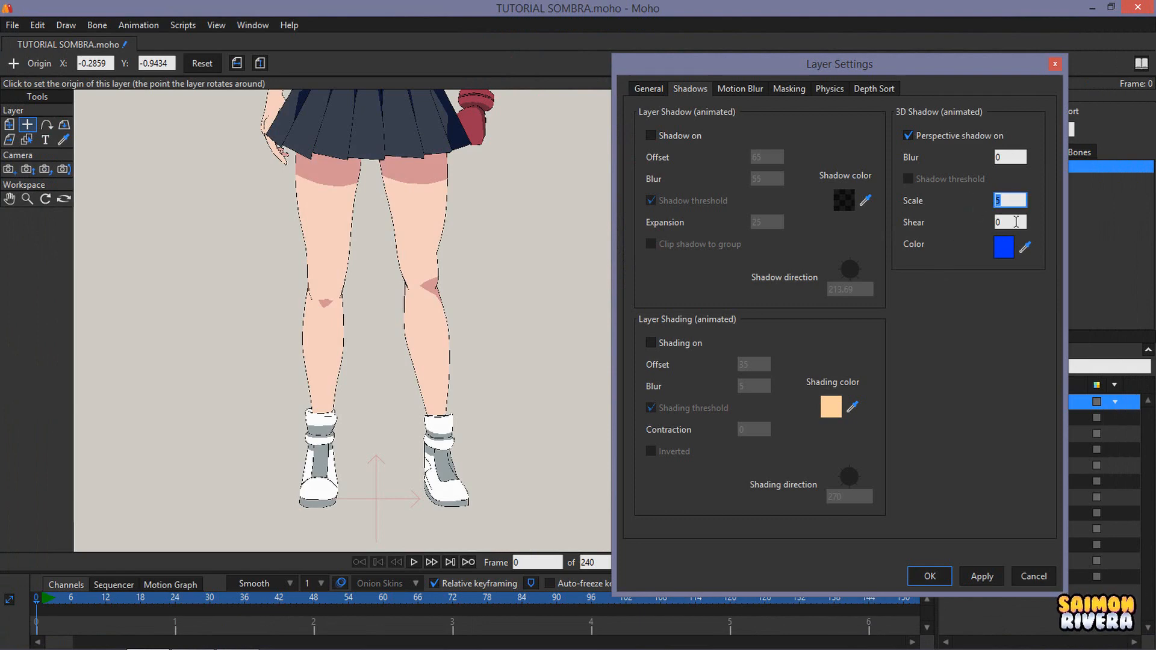
double_click(1020, 222)
text(5)
click(976, 582)
key(ctrl+r)
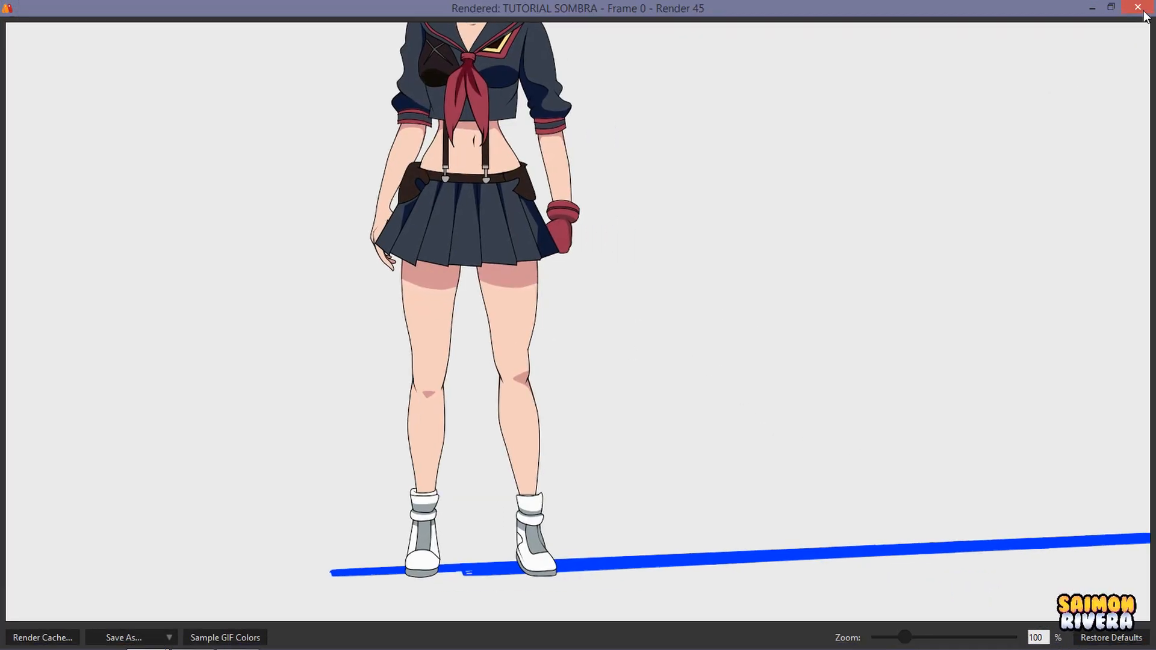
Set the 3D shadow's scale and shear both to 2 and inspect the slanted shadow in a render
click(1144, 10)
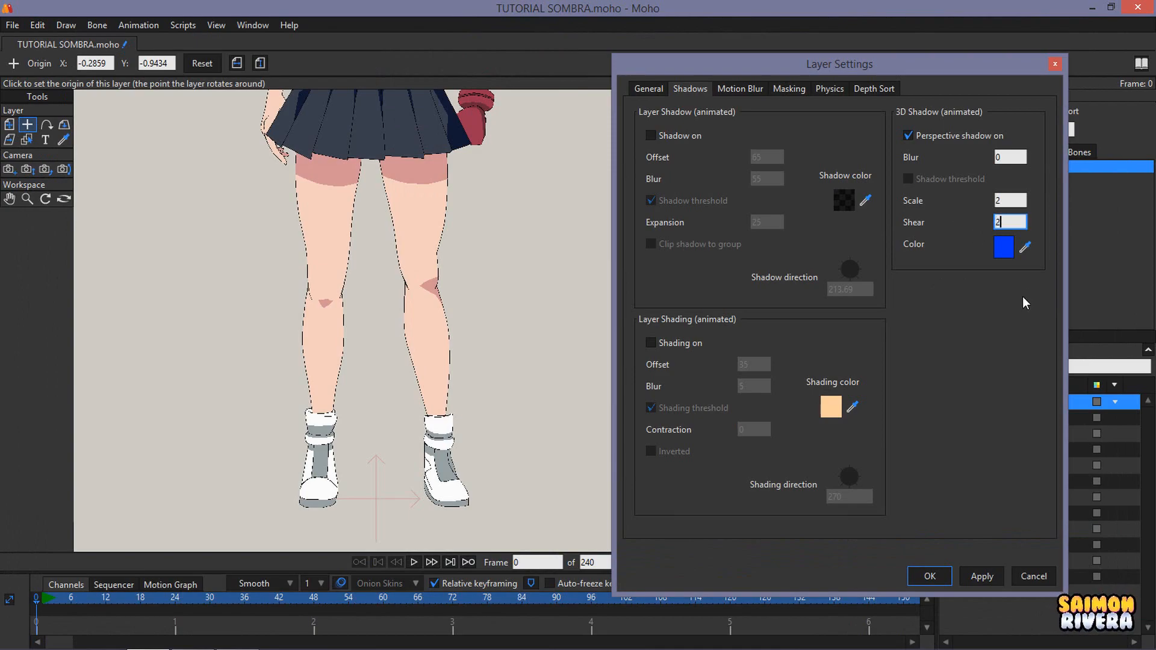
key(ctrl+r)
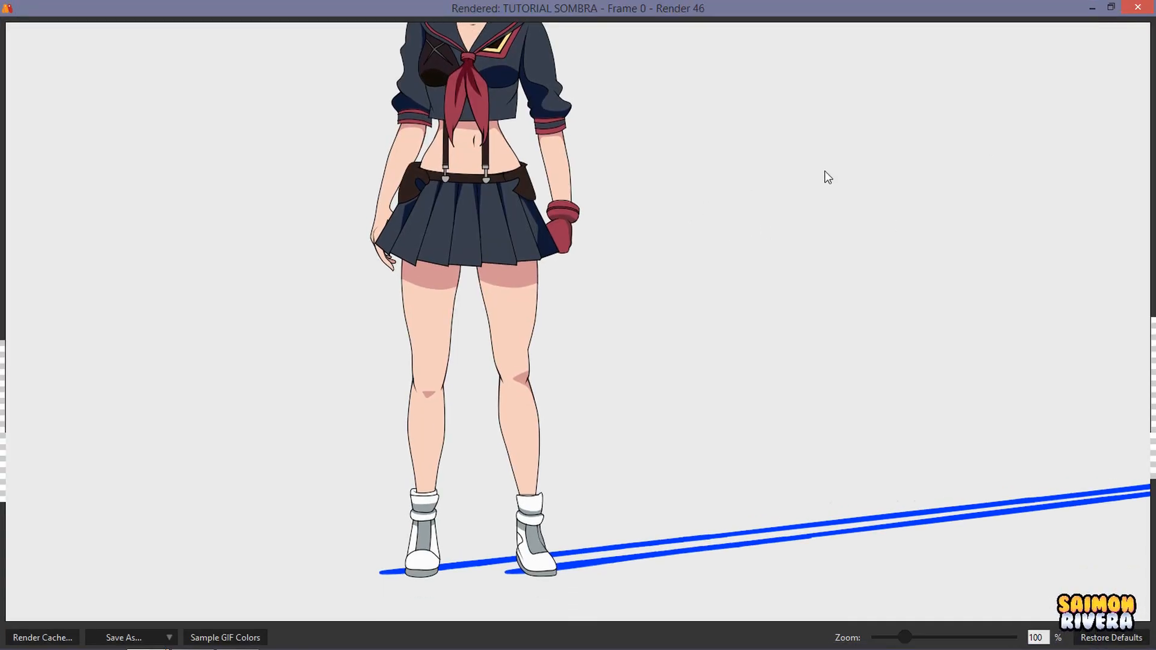
click(1137, 8)
Reset the 3D shadow's shear and scale, apply the change and check the shadow in a render
drag(1016, 222, 952, 223)
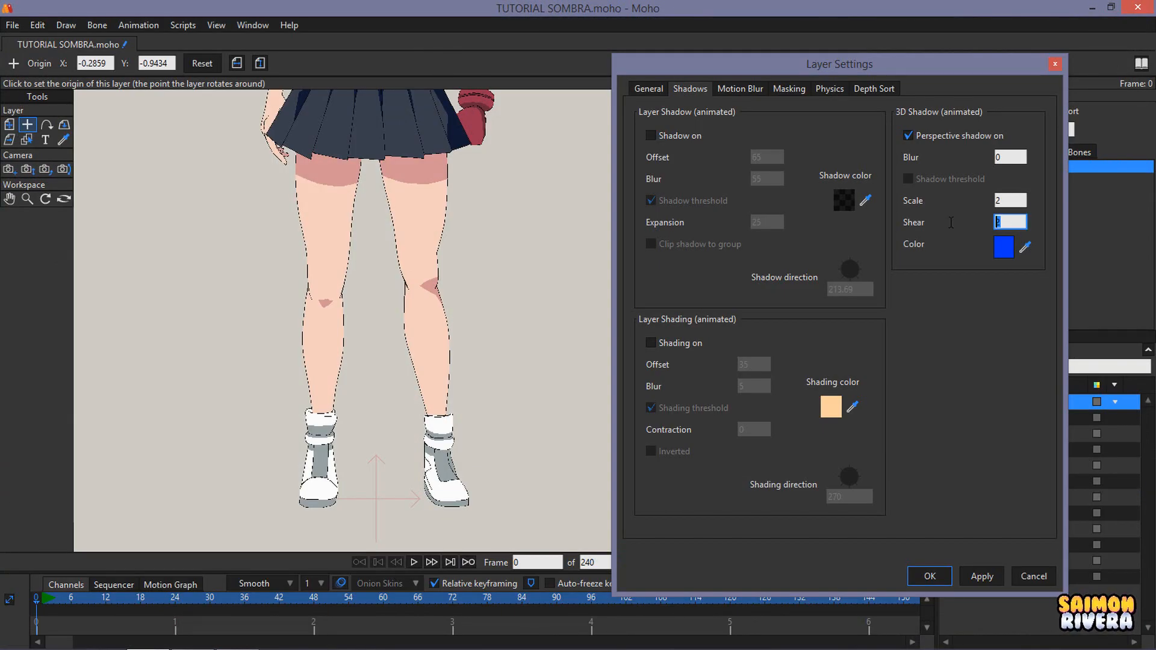
drag(1014, 203, 970, 203)
click(979, 577)
key(ctrl+r)
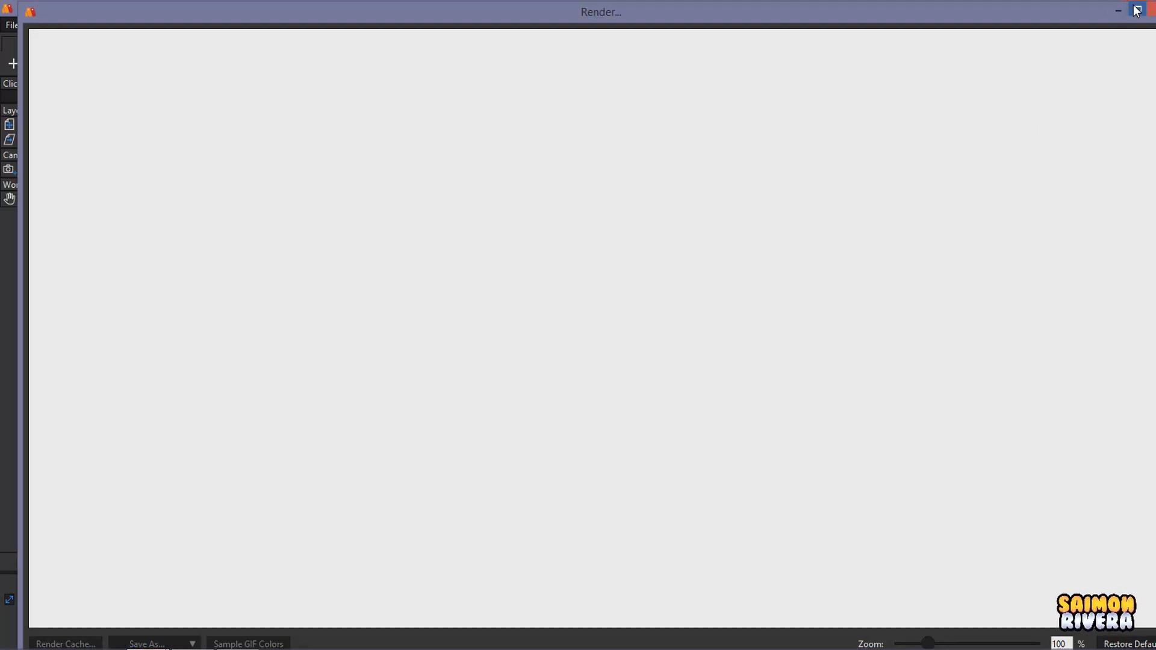
click(1137, 10)
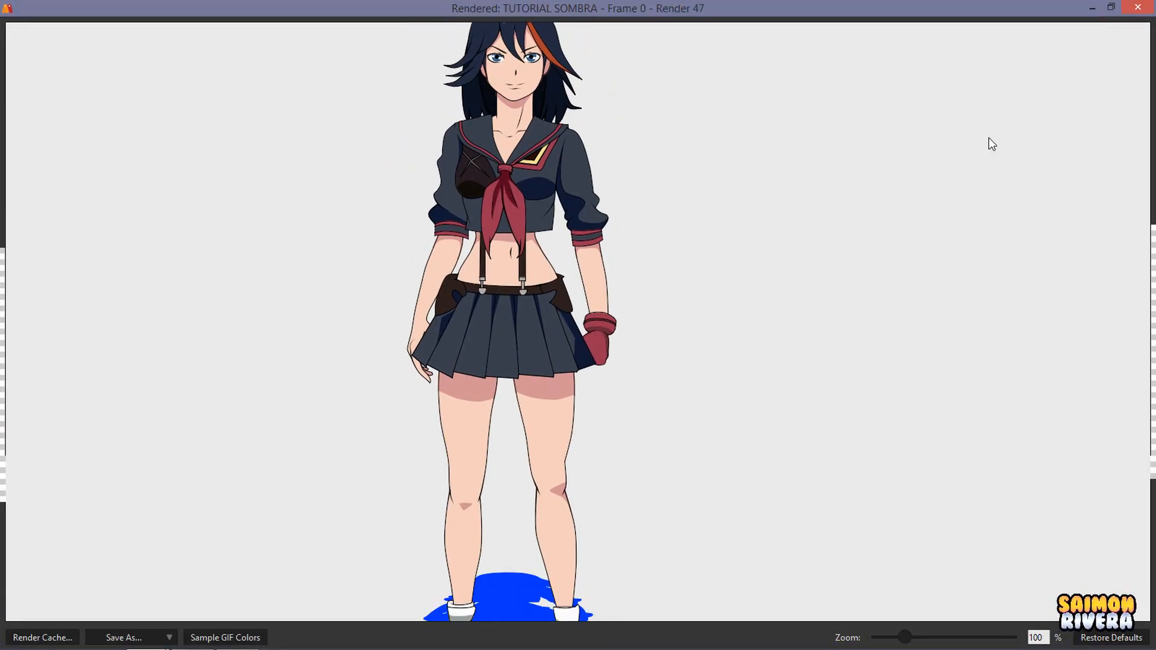
click(1112, 8)
click(1135, 15)
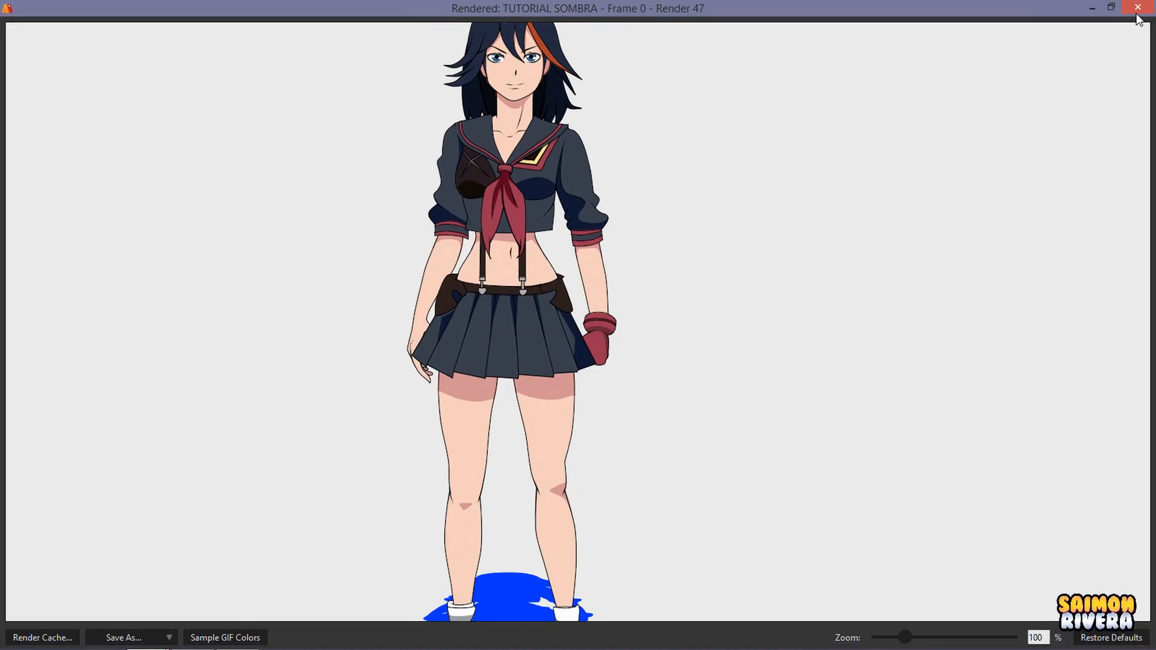
Turn off the 3D perspective shadow of the Ryuko layer and confirm the layer settings
click(1136, 13)
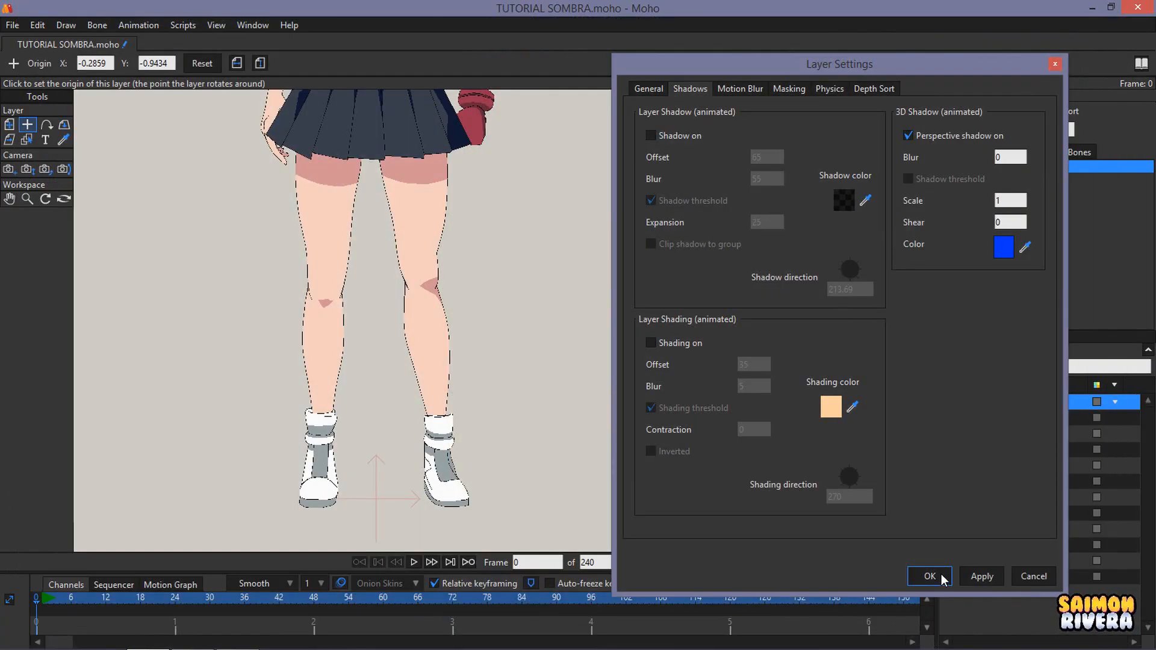
click(907, 137)
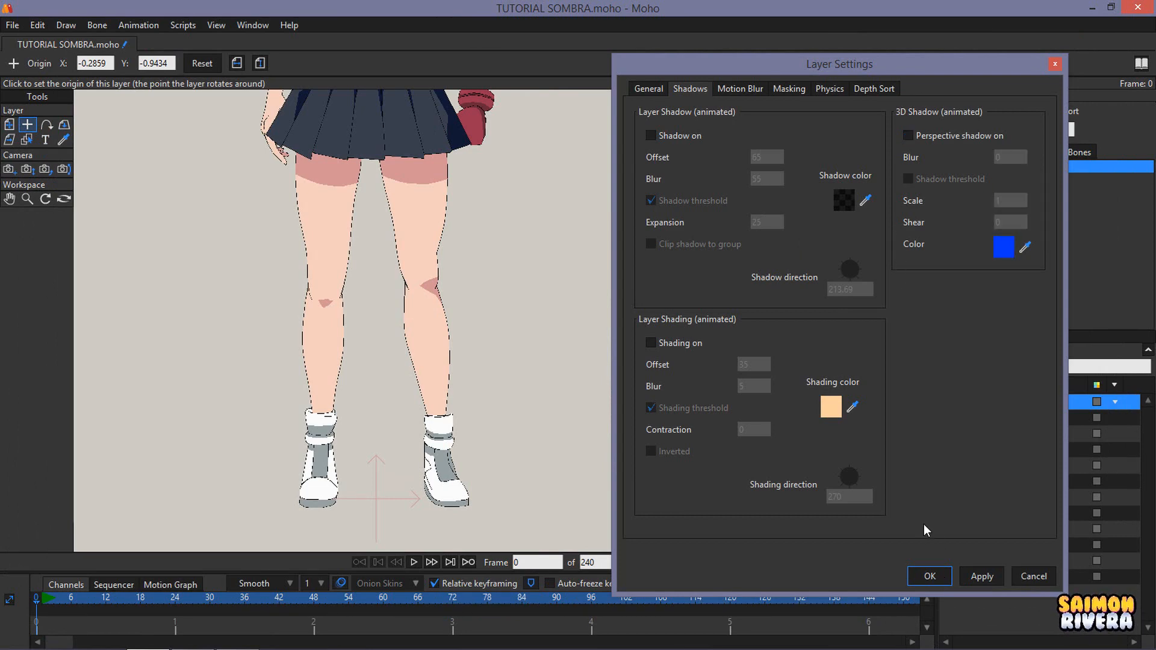
click(930, 576)
scroll(546, 386, down, 5)
scroll(567, 374, up, 3)
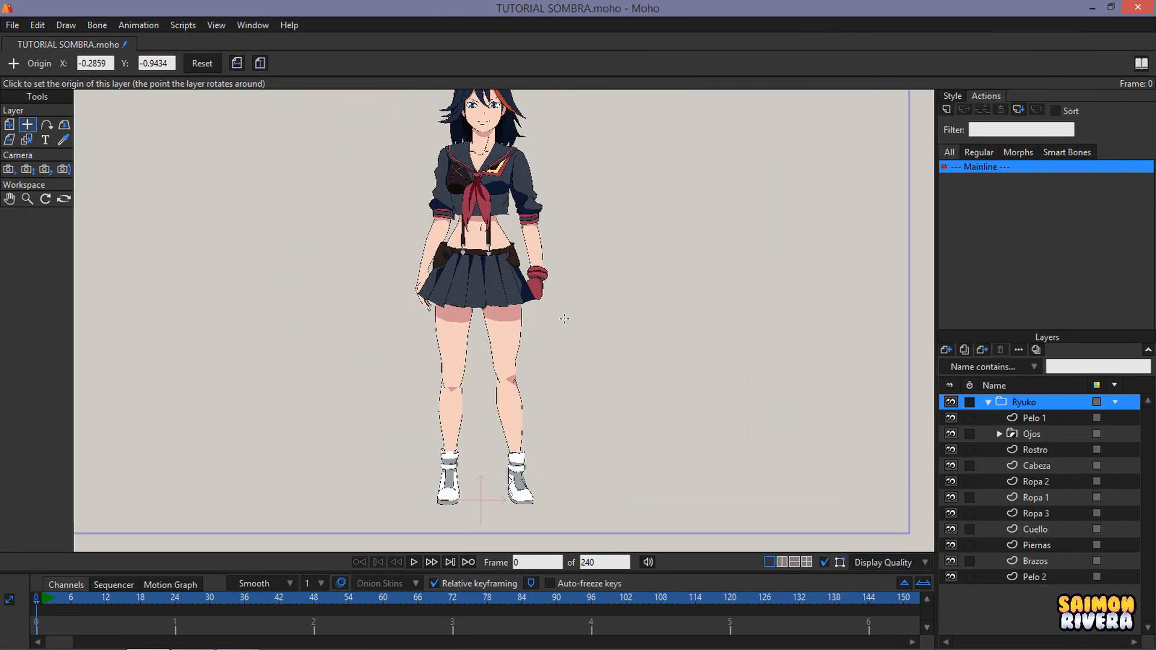
drag(753, 425, 763, 434)
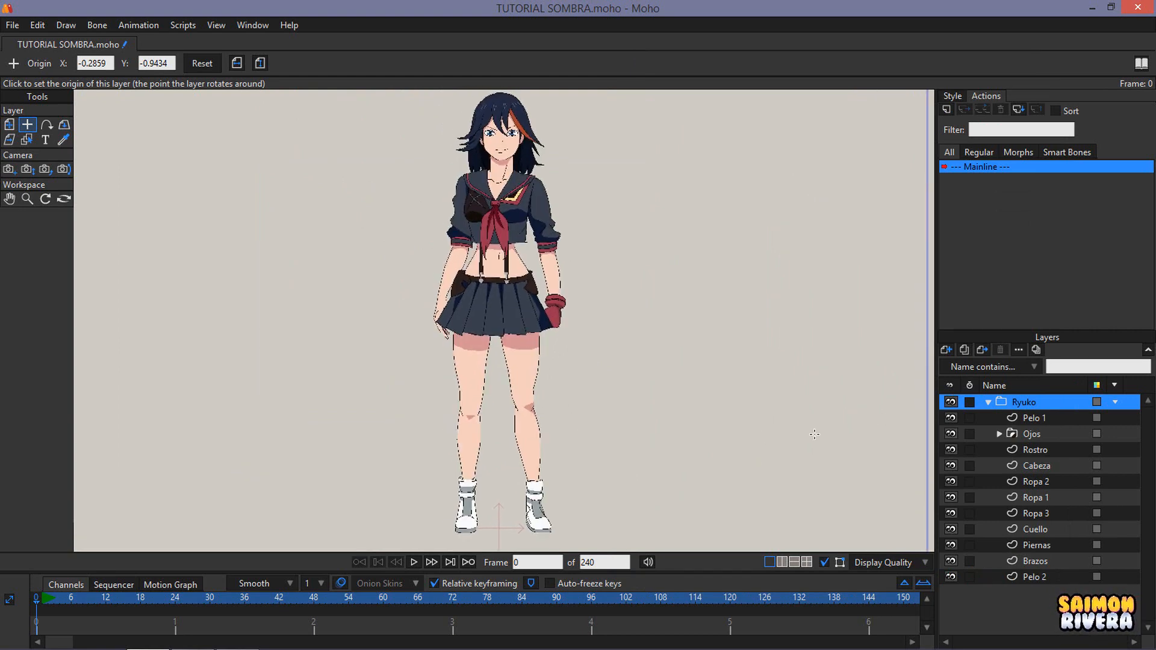
Collapse the Ryuko group, duplicate it and name the copy Sombra
click(989, 402)
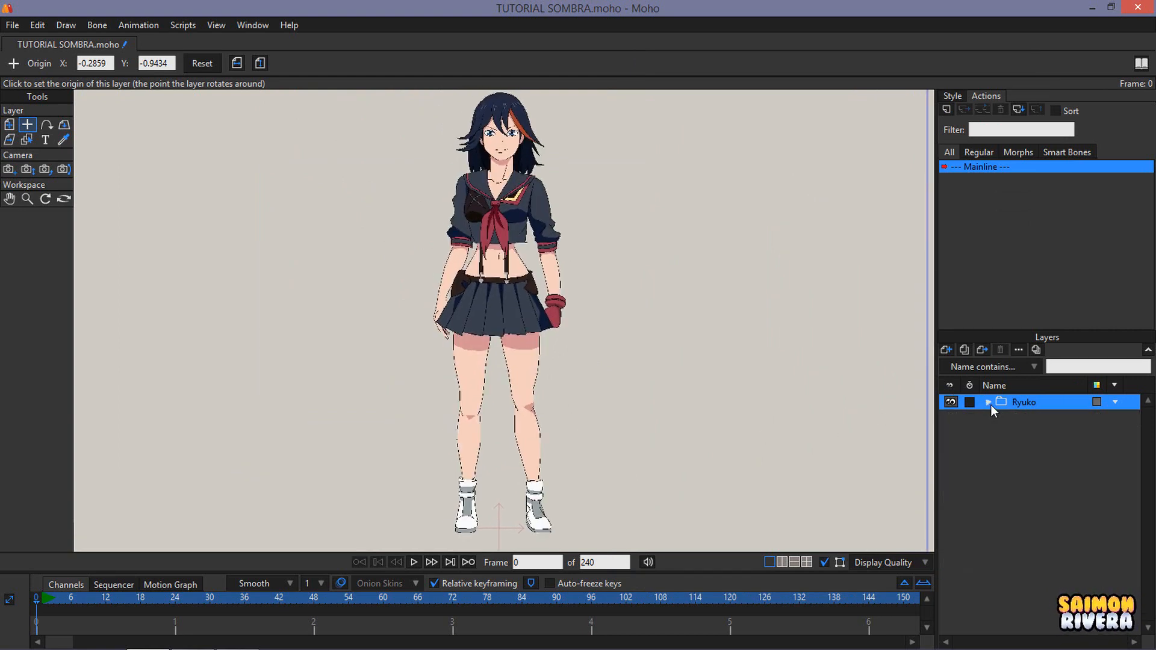
click(964, 350)
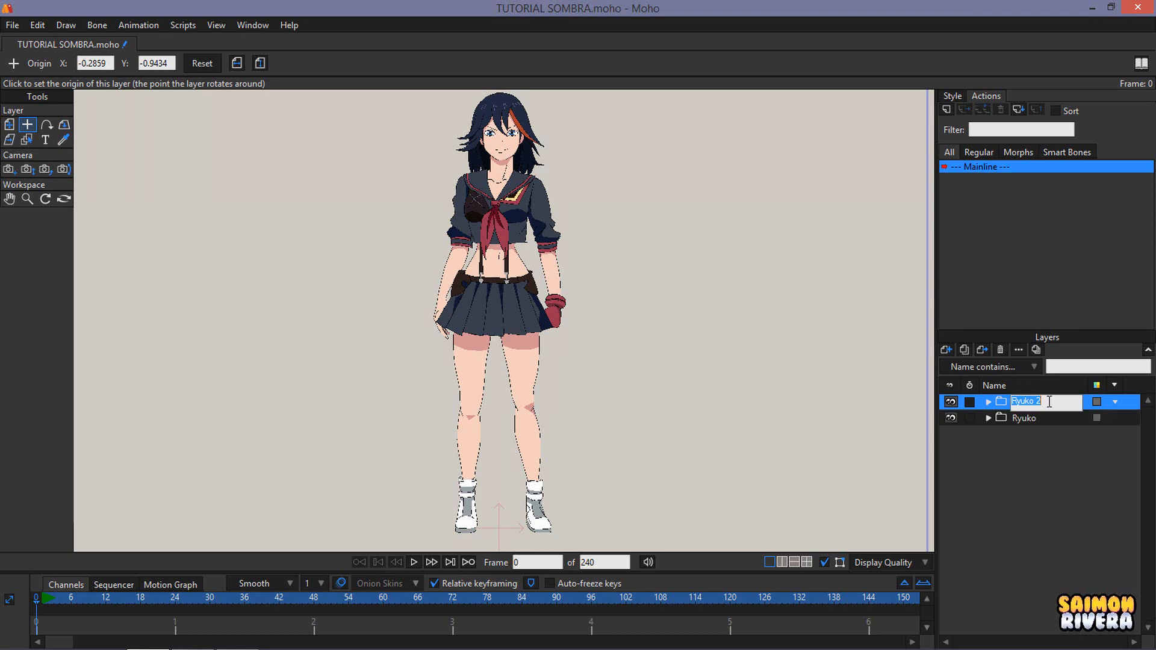
key(Return)
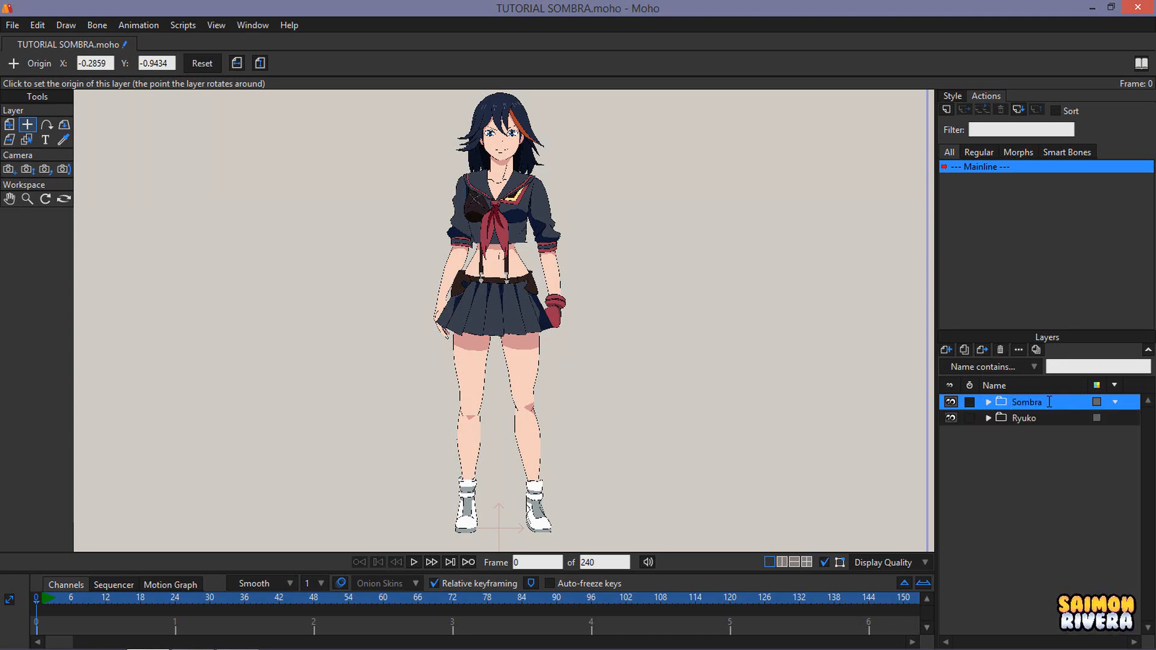
Colorize the Sombra layer with black (000000) at alpha 169 and confirm the layer settings
click(1021, 349)
drag(948, 70, 992, 64)
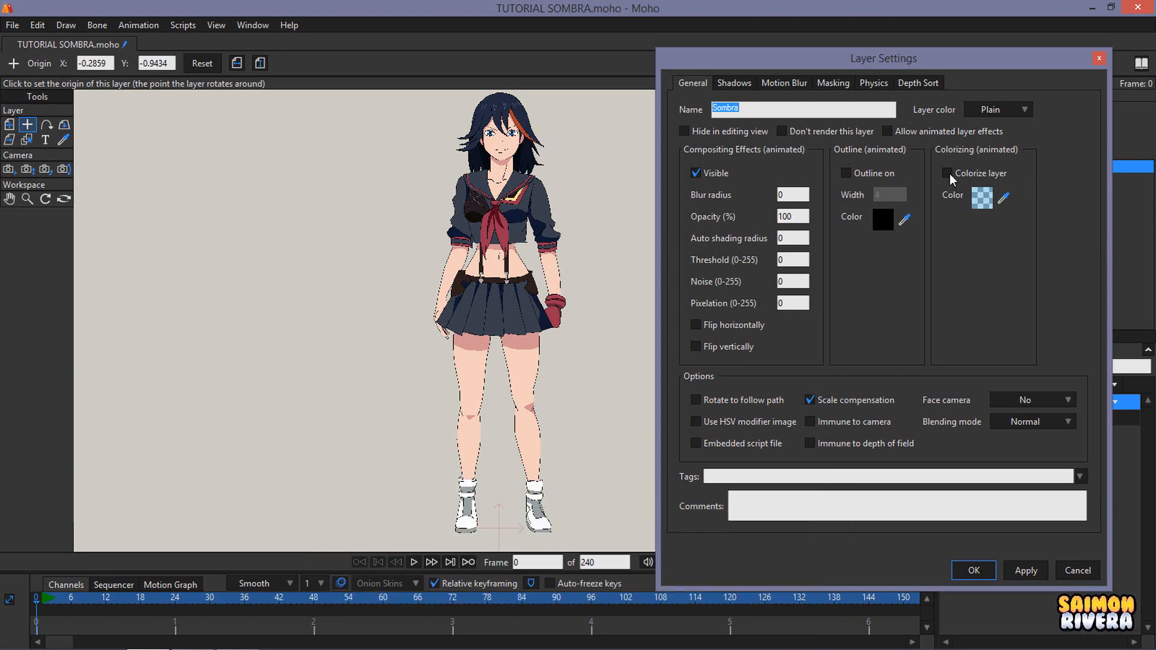
click(950, 173)
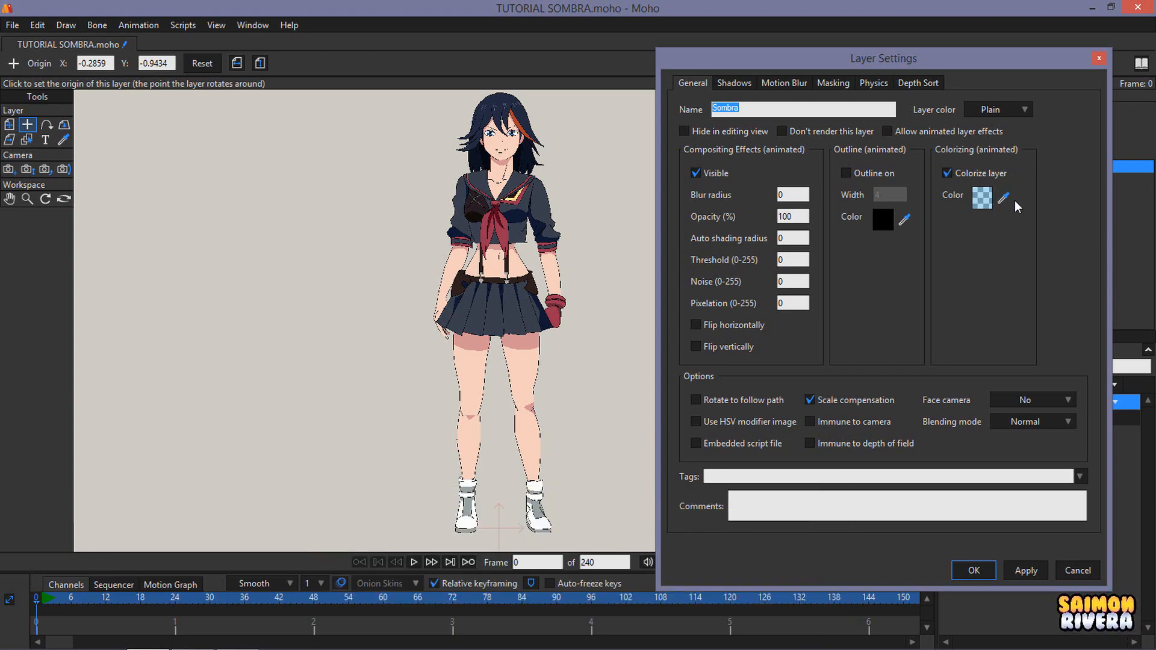
click(983, 197)
text(000000)
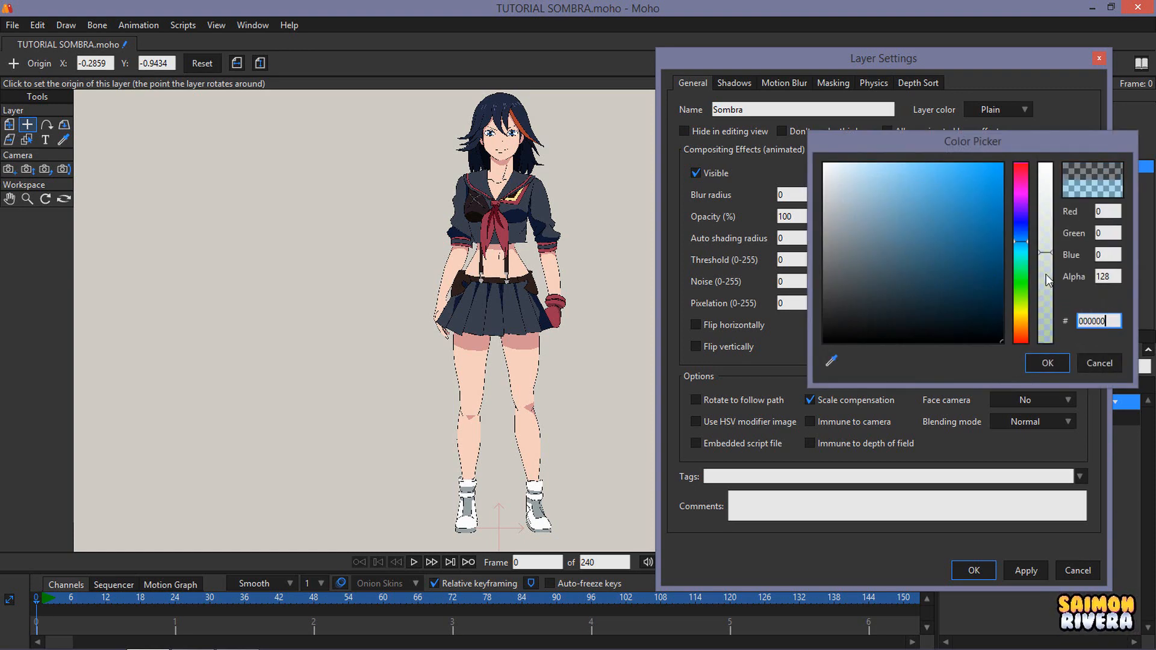
click(1046, 241)
drag(1048, 244, 1050, 222)
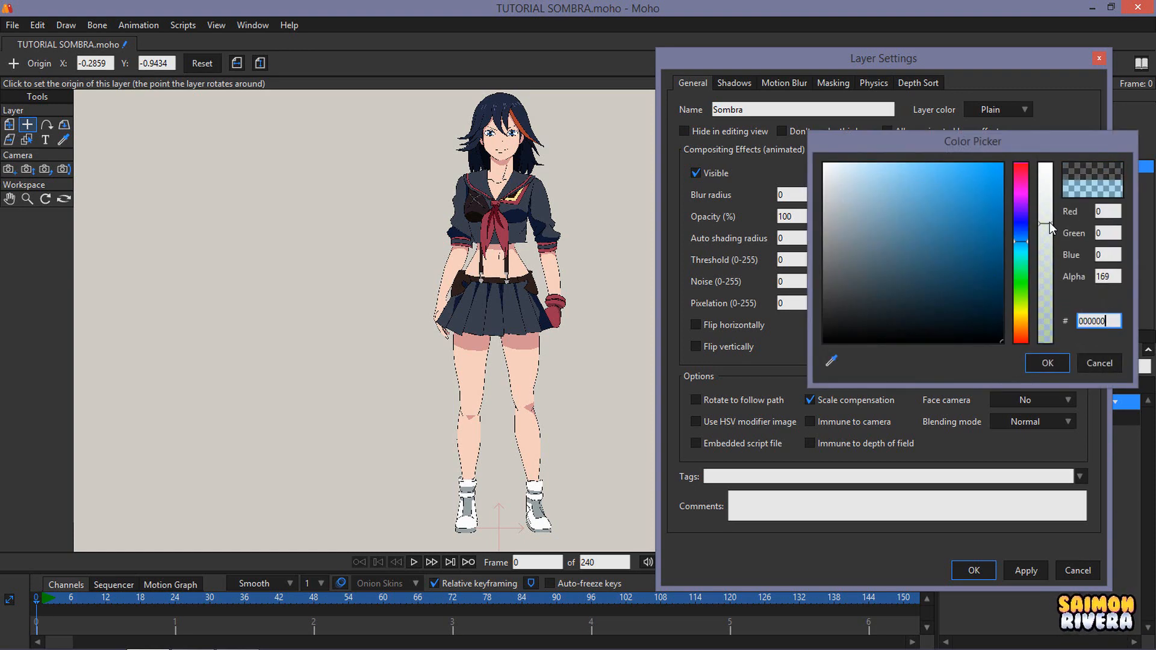
click(1048, 364)
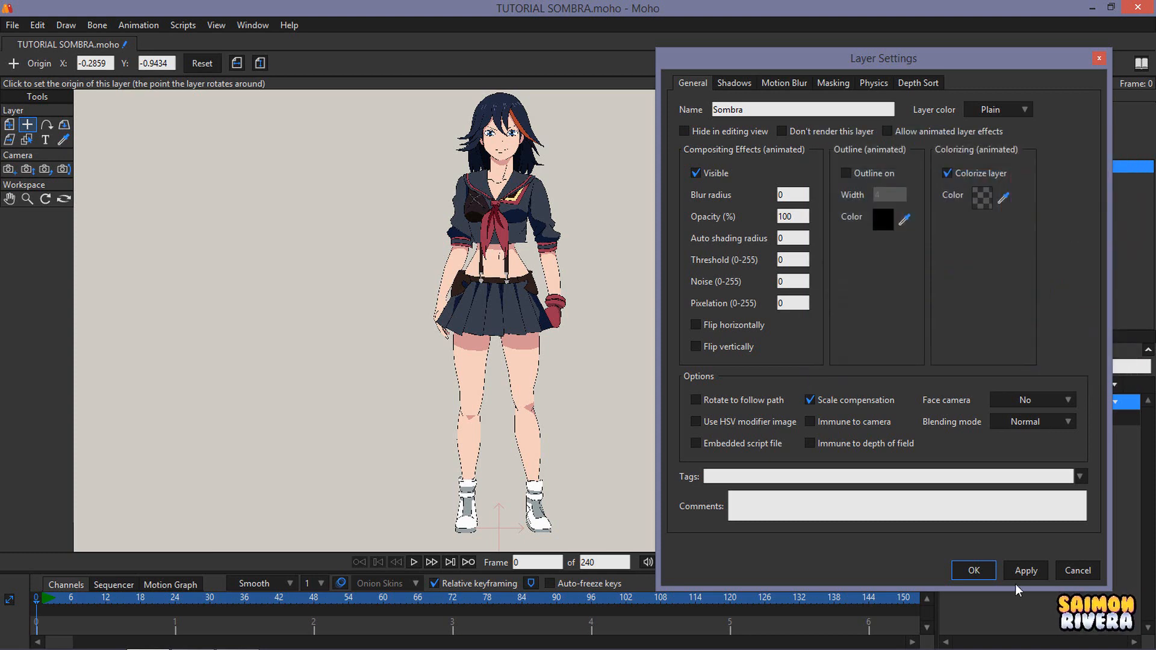
click(976, 571)
Flip the Sombra layer upside down around its origin at the feet, to an angle of -180
drag(611, 302, 606, 264)
click(10, 126)
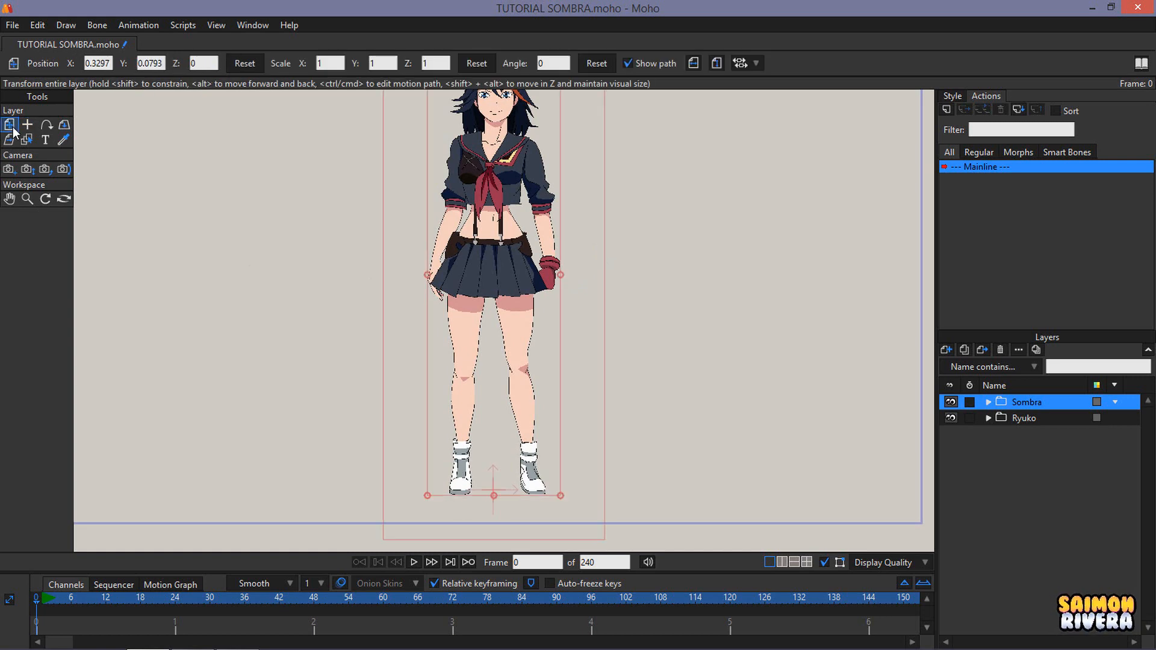
click(63, 125)
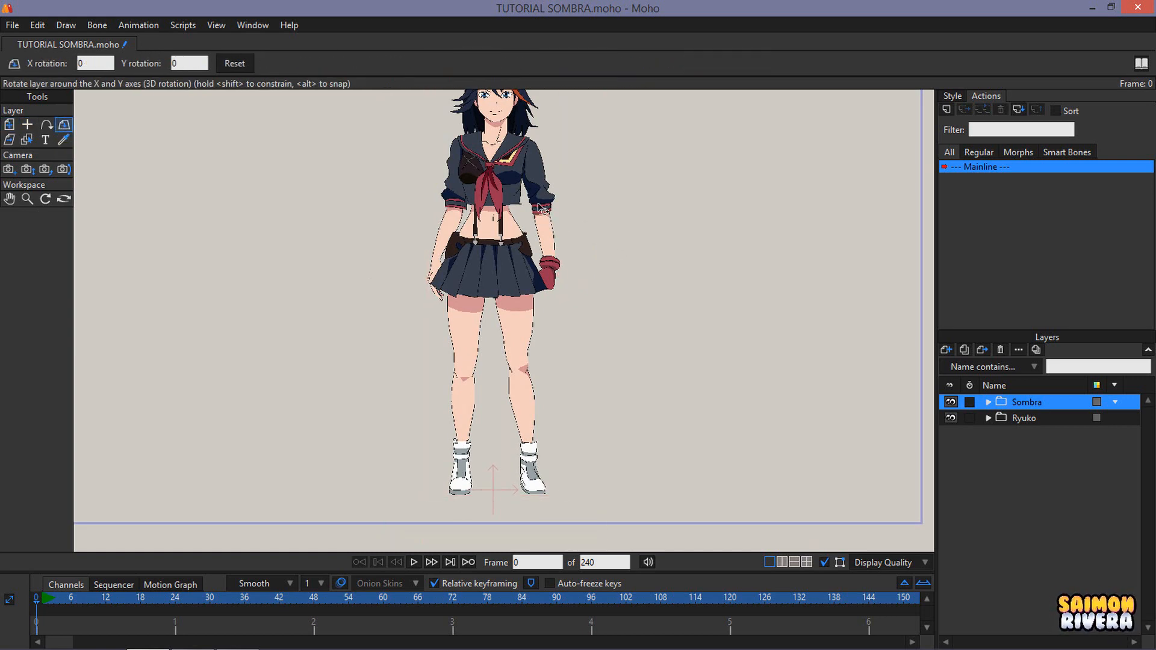
click(10, 126)
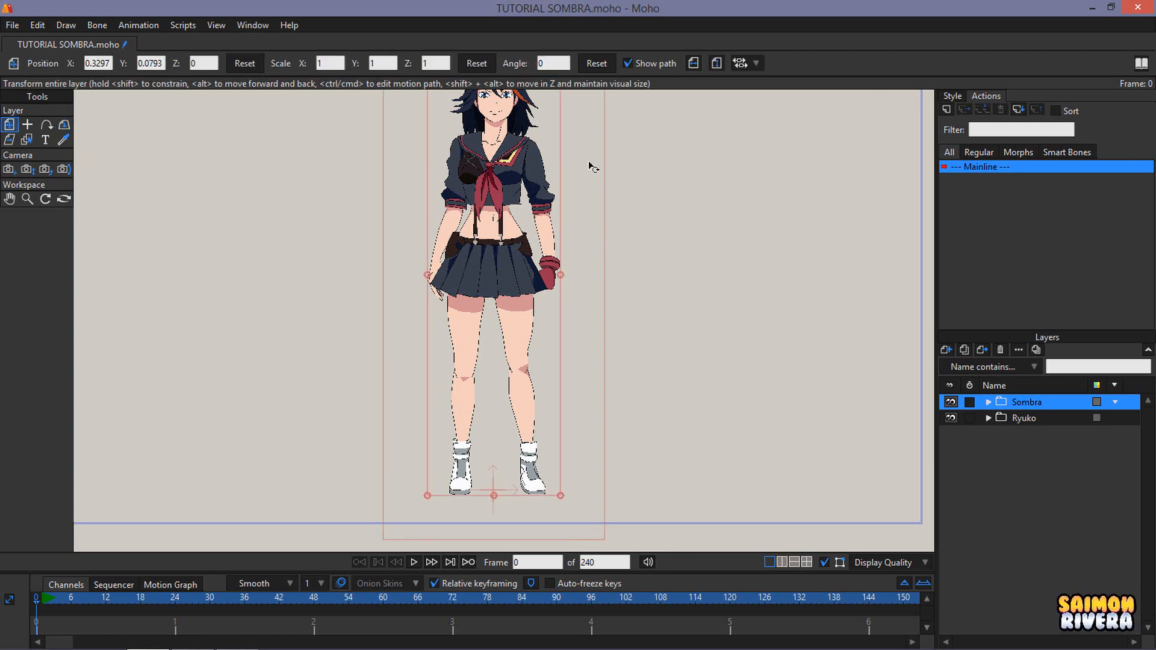
click(577, 132)
drag(636, 312, 475, 532)
drag(536, 429, 560, 299)
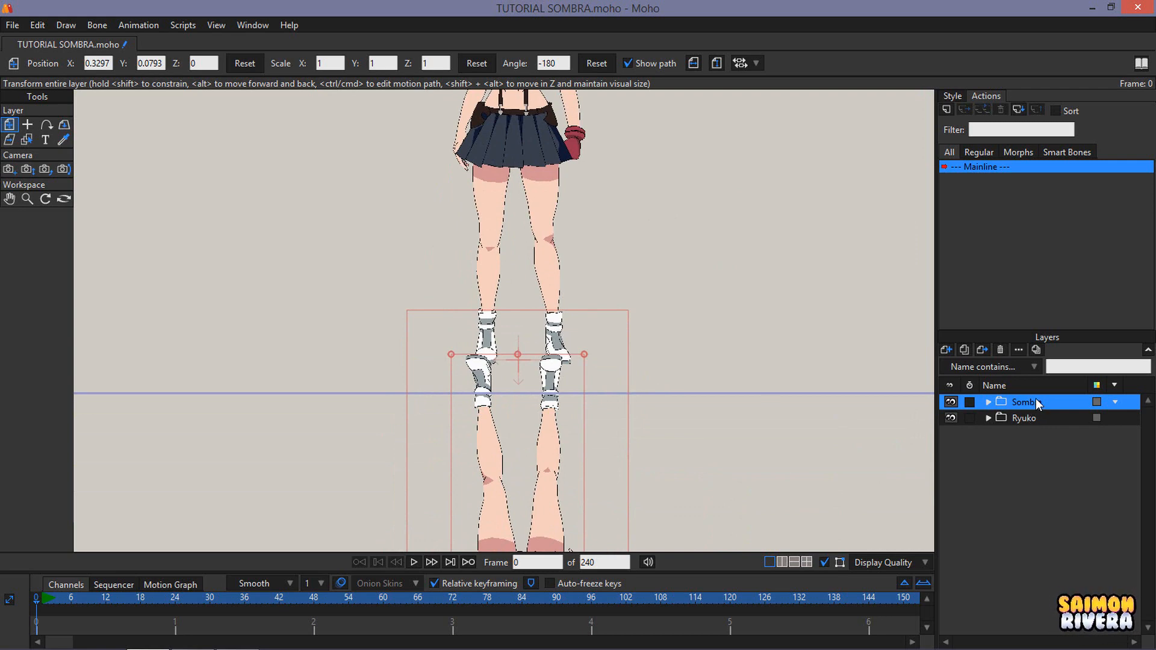
Place the Sombra layer below Ryuko in the layer order and shift it so its feet line up with the character's
drag(1036, 399, 1039, 446)
drag(498, 394, 529, 417)
scroll(537, 391, down, 4)
Tilt the Sombra layer in 3D to an X rotation of about -86
click(68, 128)
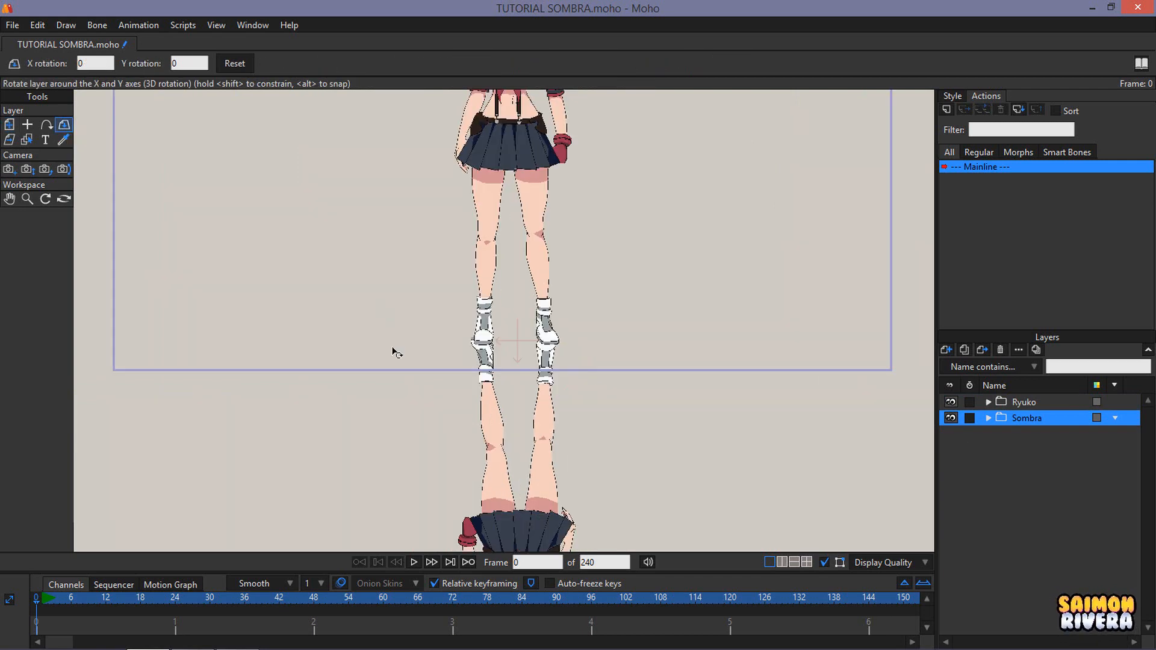
drag(530, 464, 539, 239)
scroll(679, 300, down, 1)
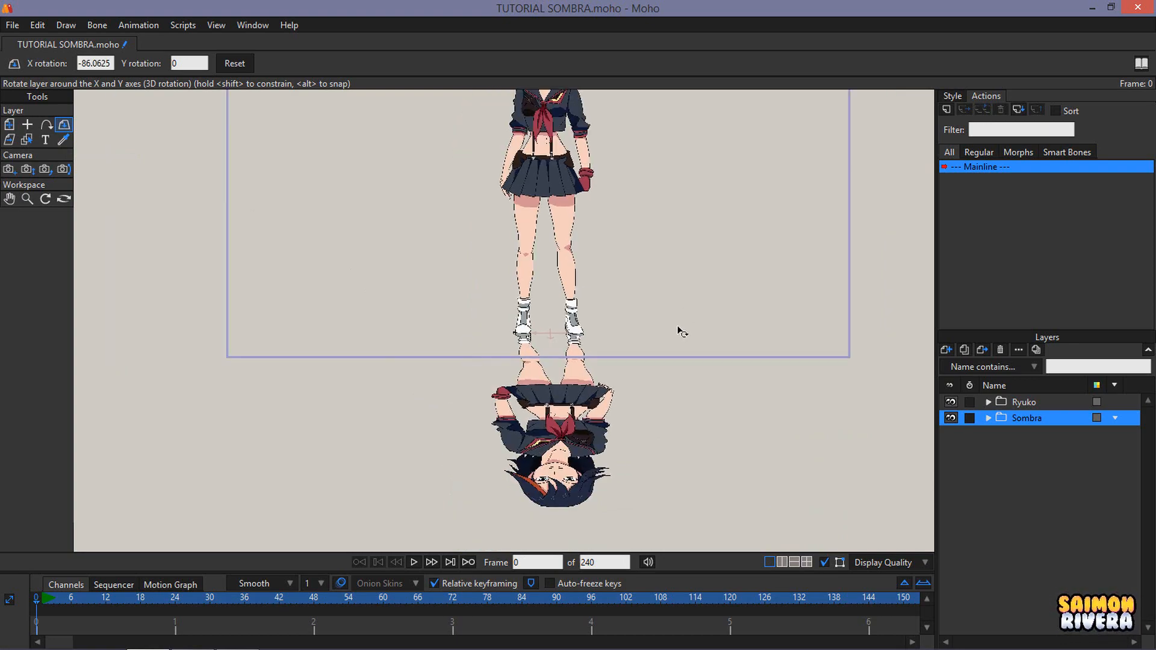
drag(678, 330, 668, 362)
scroll(624, 295, up, 2)
drag(624, 285, 645, 346)
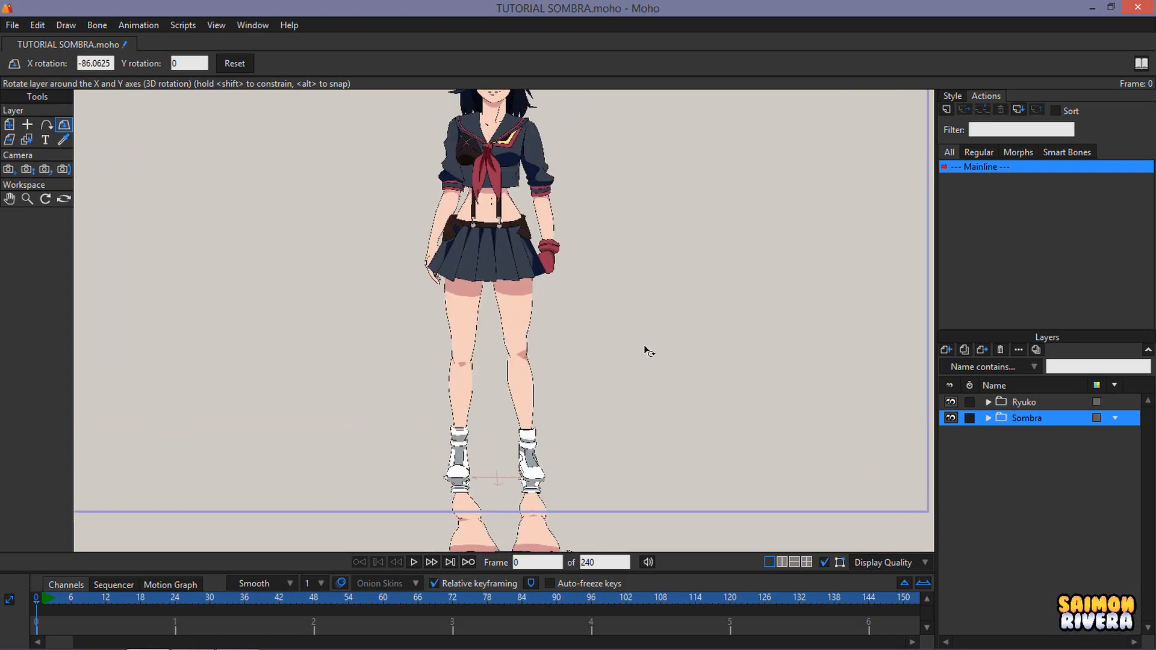
Render the frame and inspect the tilted shadow beneath the character's feet
key(ctrl+r)
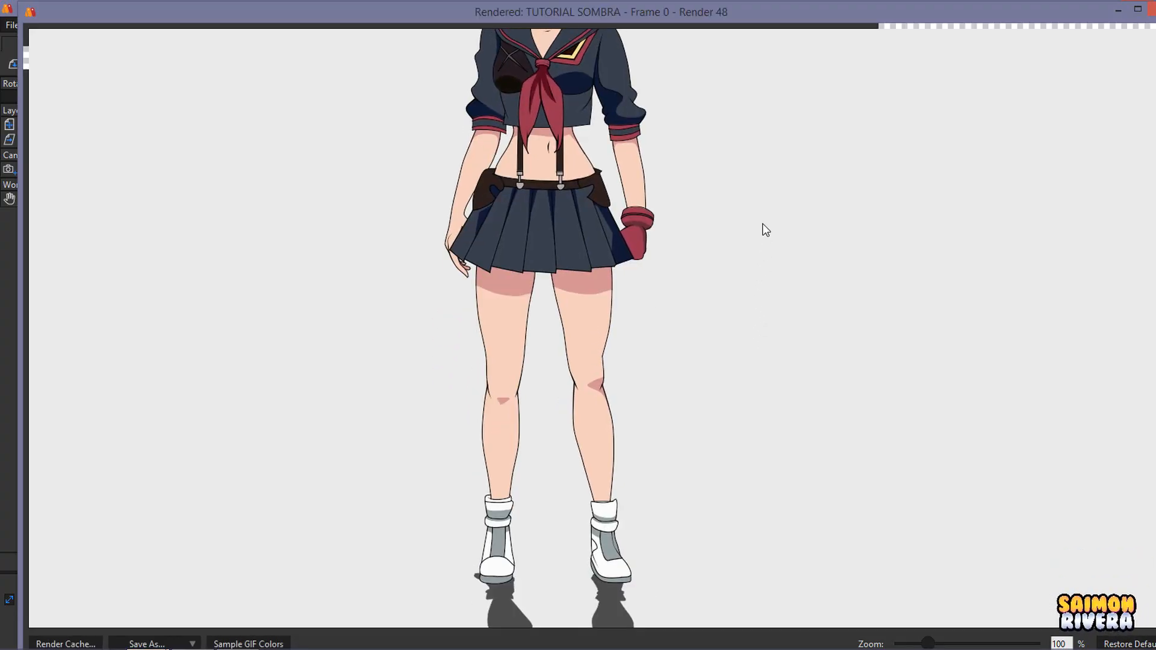
click(1138, 10)
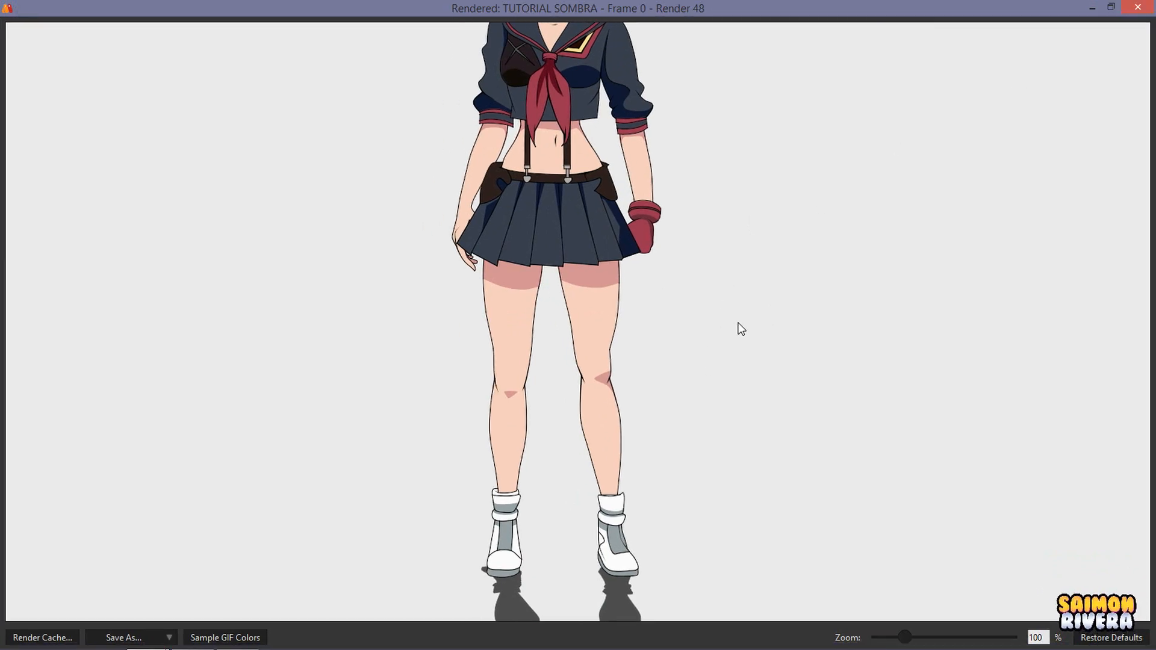
drag(713, 334, 670, 380)
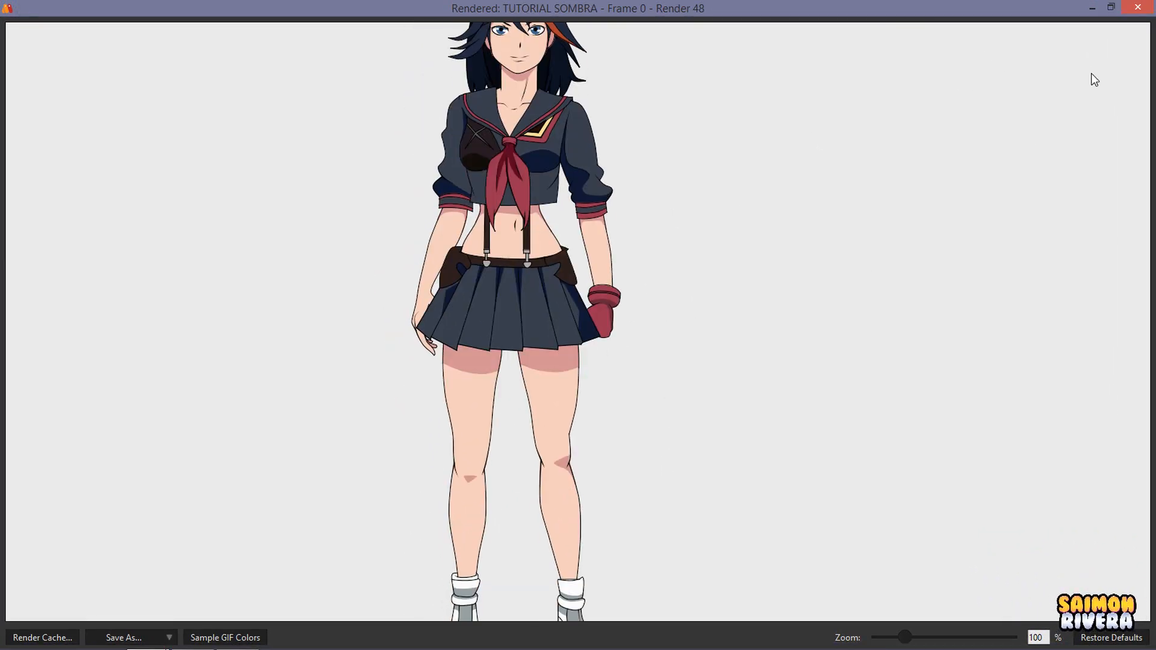
click(1130, 9)
mouse_move(651, 319)
mouse_down()
mouse_move(669, 345)
mouse_move(648, 306)
mouse_up()
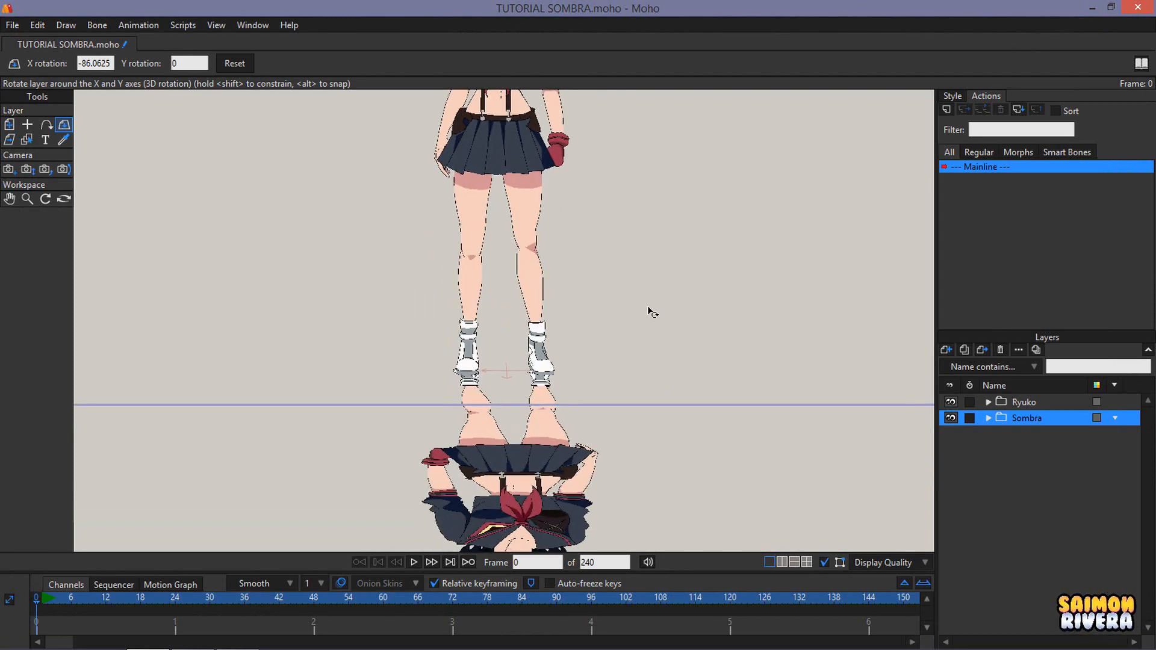
drag(481, 224, 512, 402)
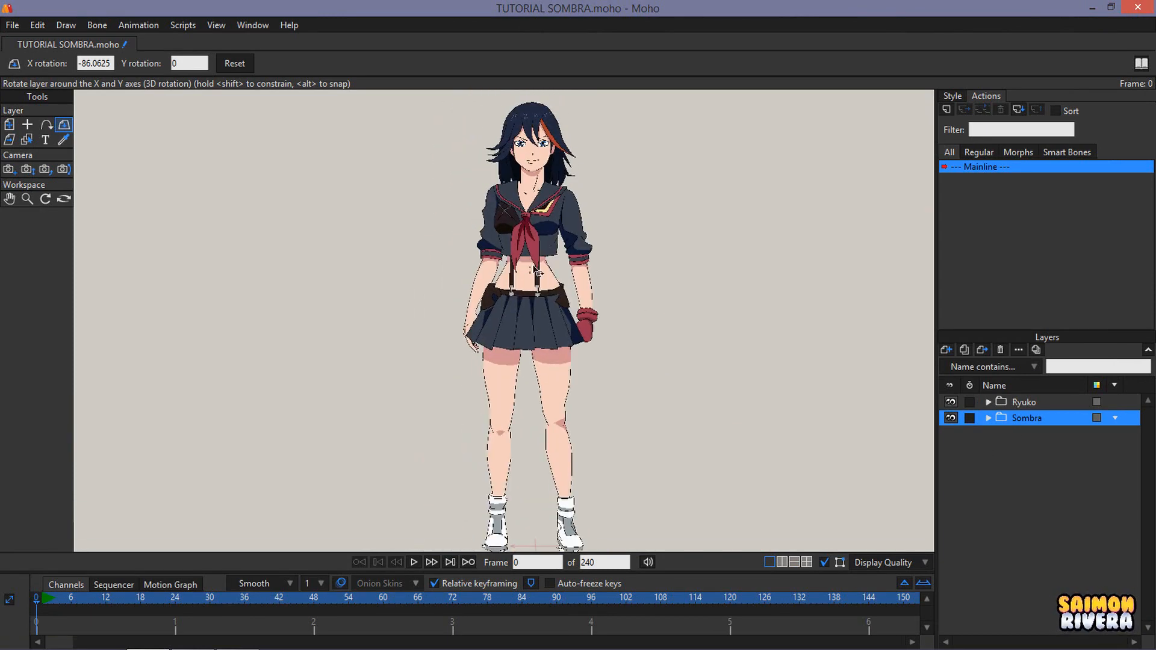
drag(589, 343, 589, 229)
drag(596, 277, 605, 311)
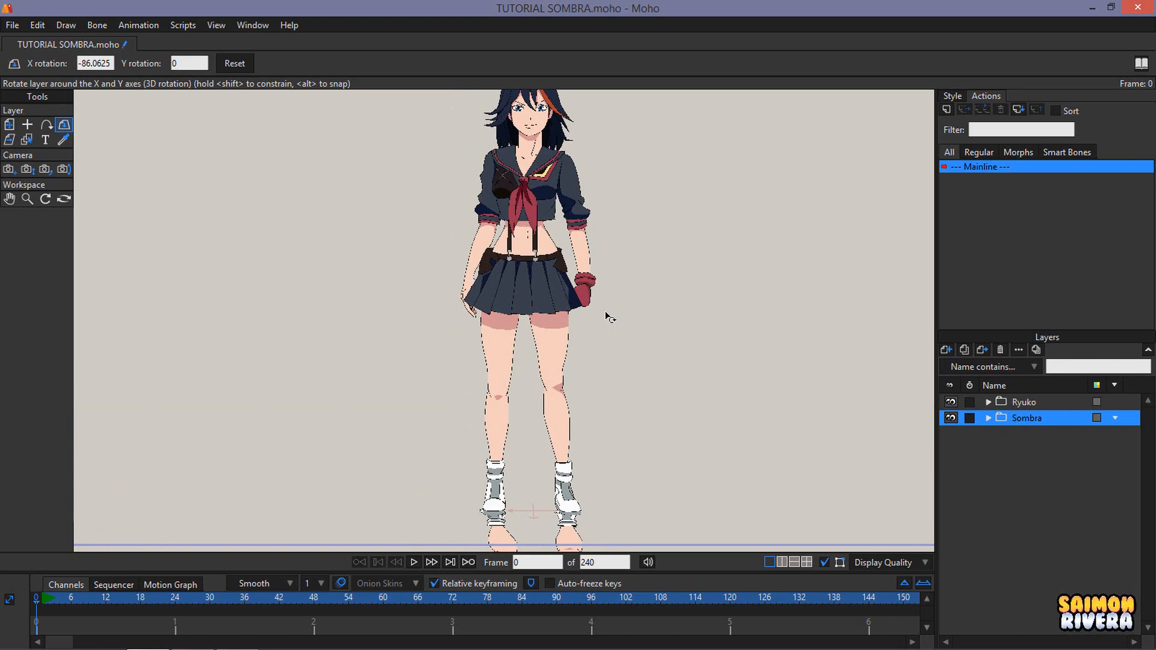
drag(606, 312, 619, 319)
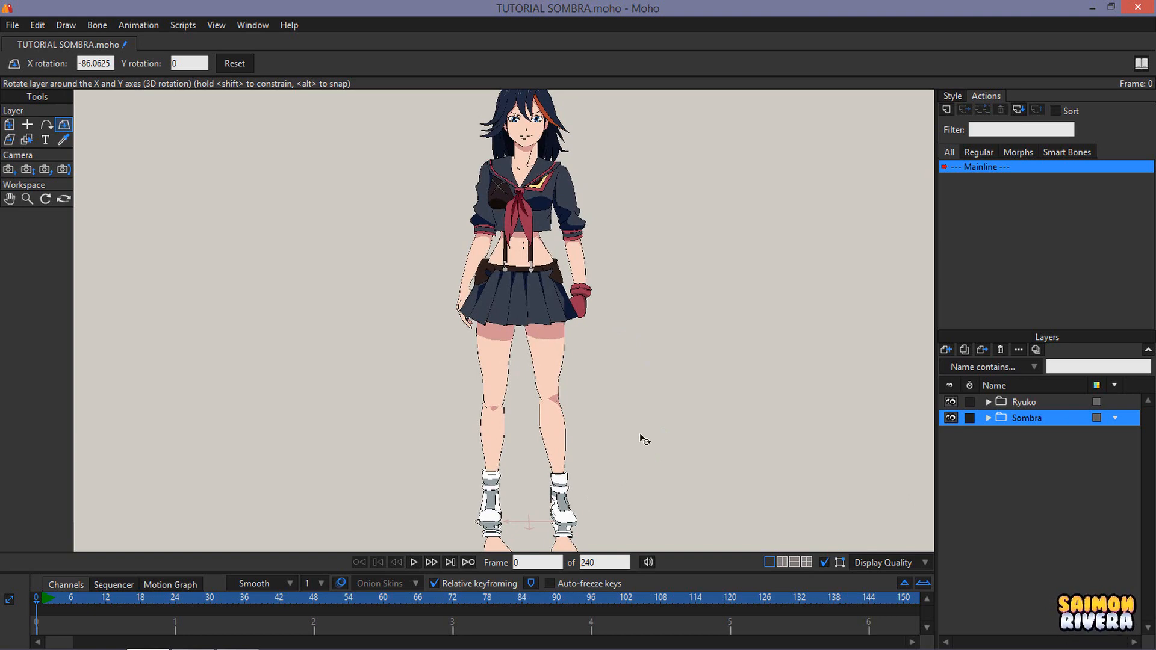
Rotate the Sombra layer in 3D to about -87 in X and 168 in Y, and inspect the cast shadow in a render
drag(644, 399, 636, 334)
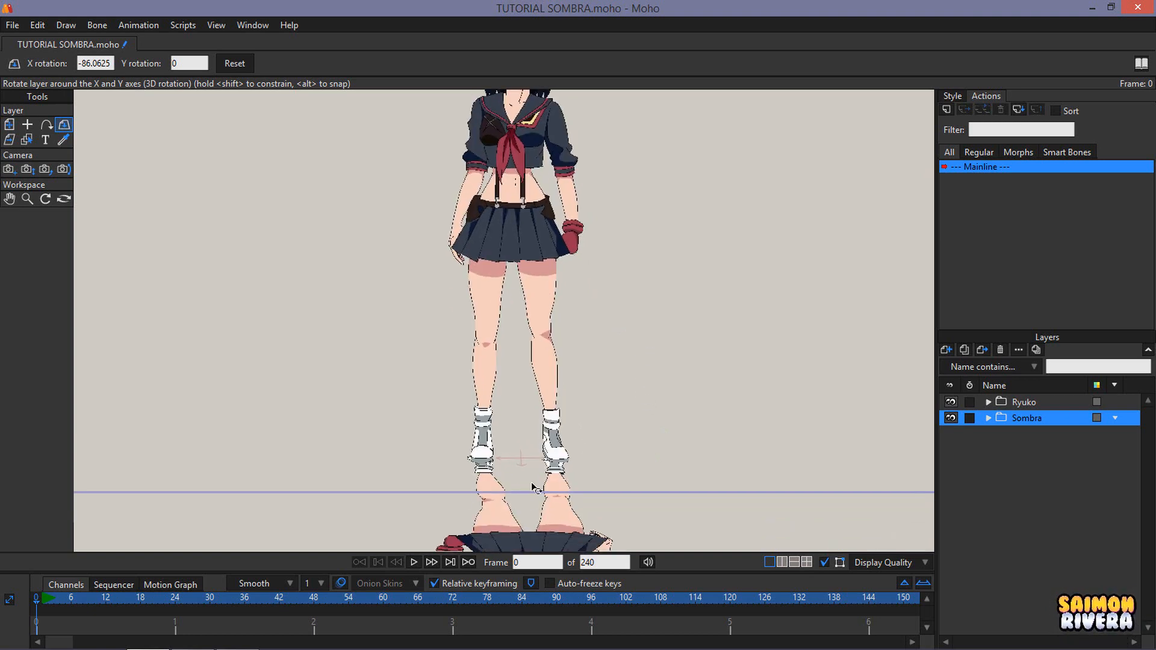
mouse_move(519, 506)
mouse_down()
mouse_move(716, 441)
mouse_move(922, 480)
mouse_move(875, 425)
mouse_move(692, 389)
mouse_move(729, 395)
mouse_move(736, 421)
mouse_move(756, 426)
mouse_move(730, 428)
mouse_up()
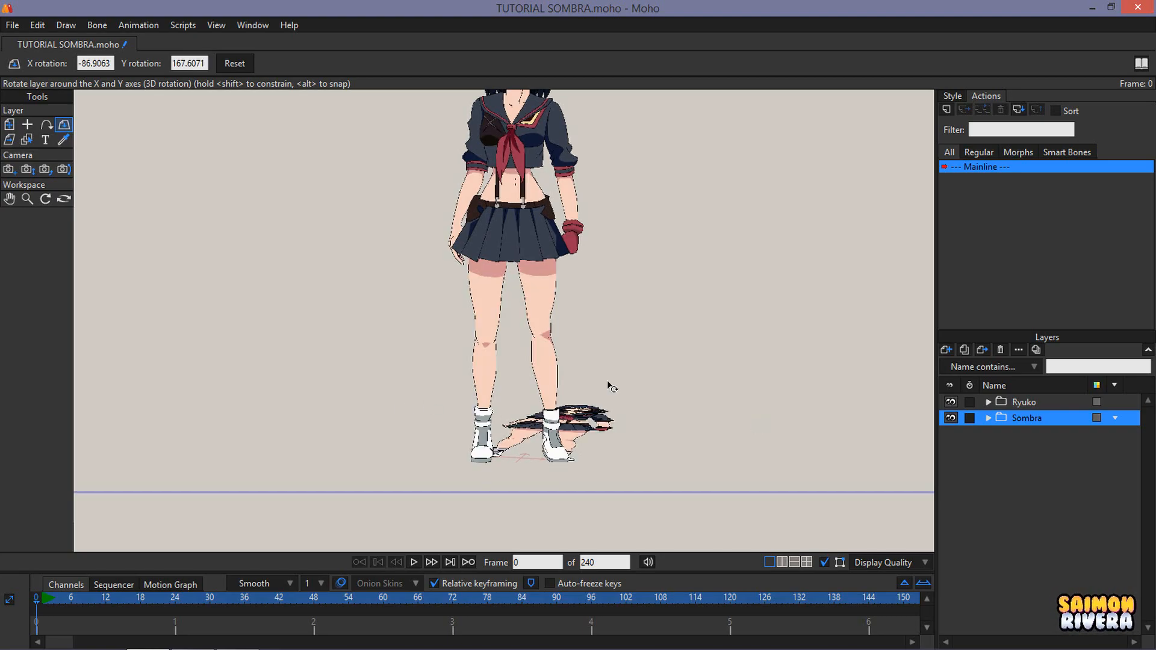
key(ctrl+r)
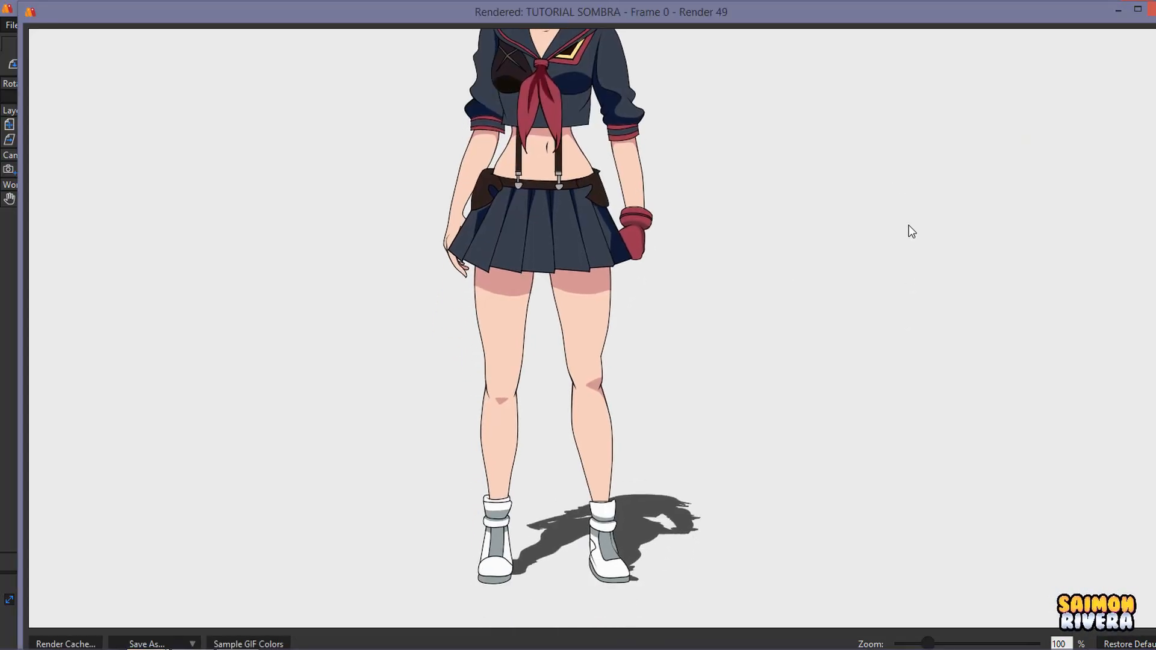
drag(903, 246, 866, 273)
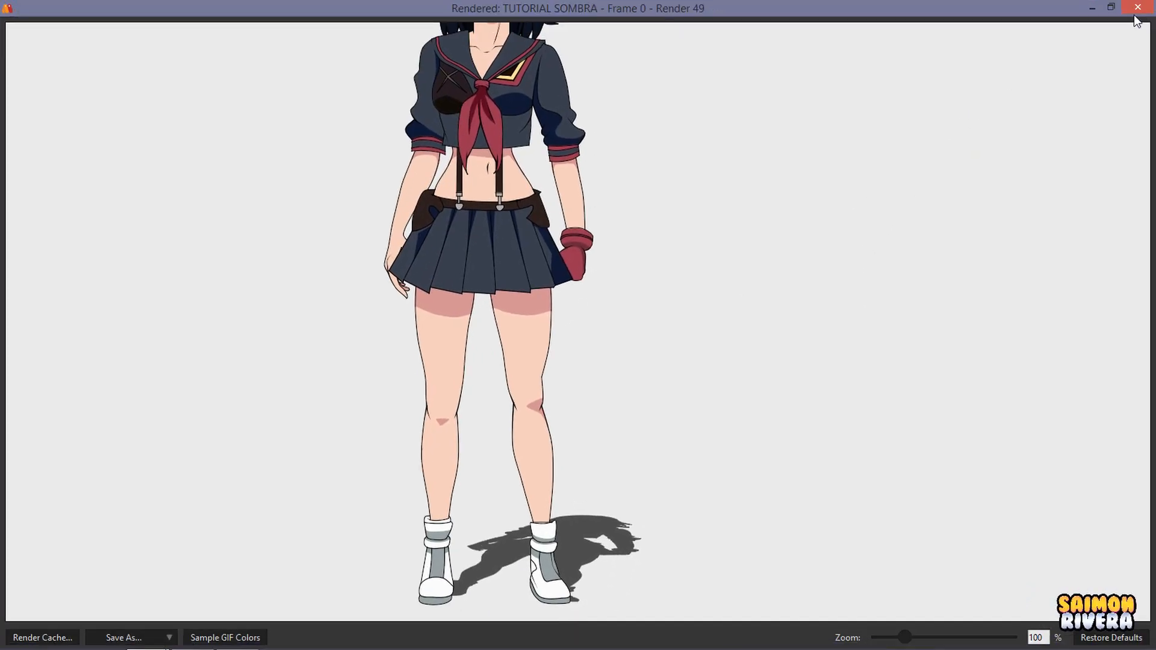
click(1149, 9)
Reposition the Sombra layer at the feet with an angle of about -190 and X scale of about 1.18, and check it in a render
click(11, 125)
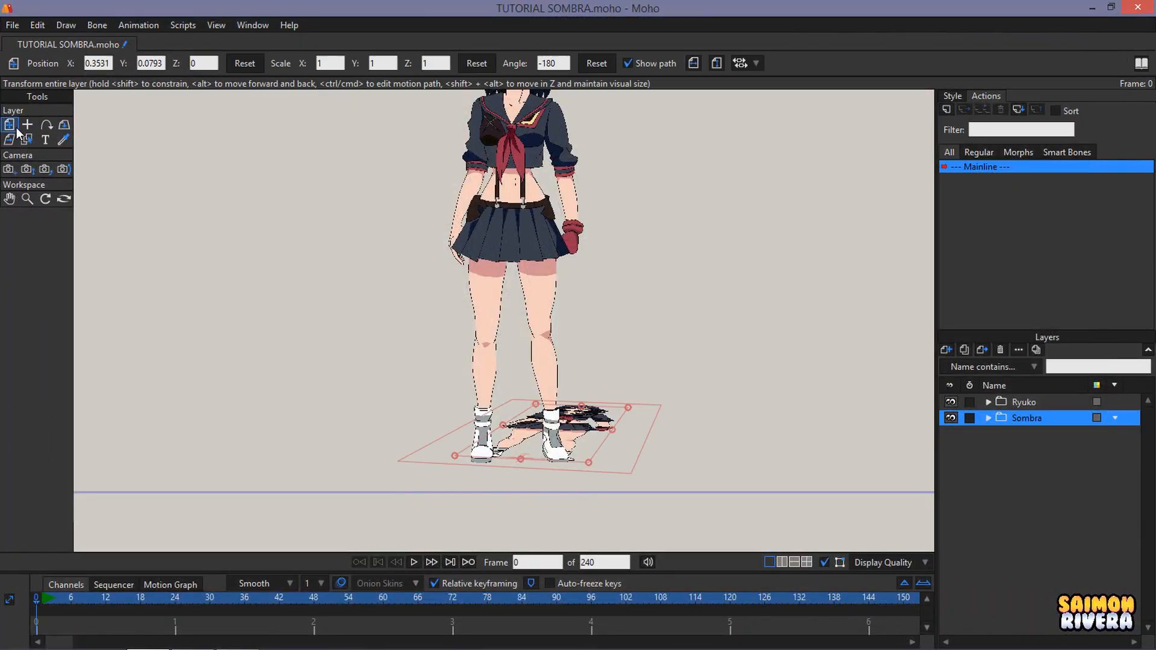
scroll(579, 470, up, 3)
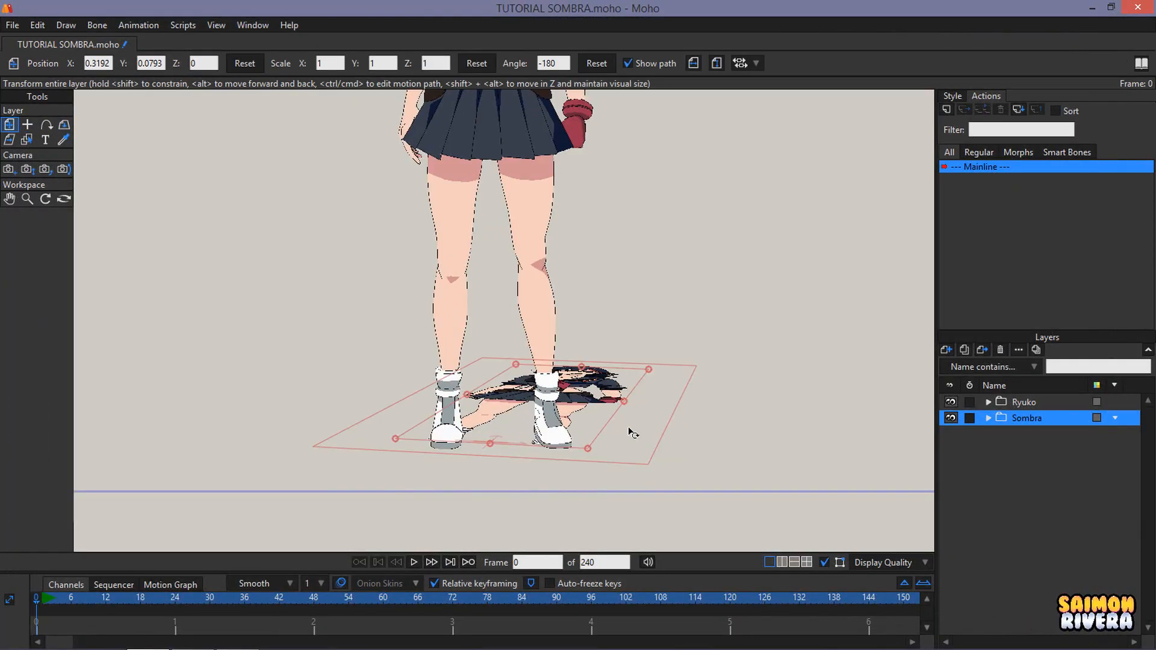
drag(628, 428, 593, 452)
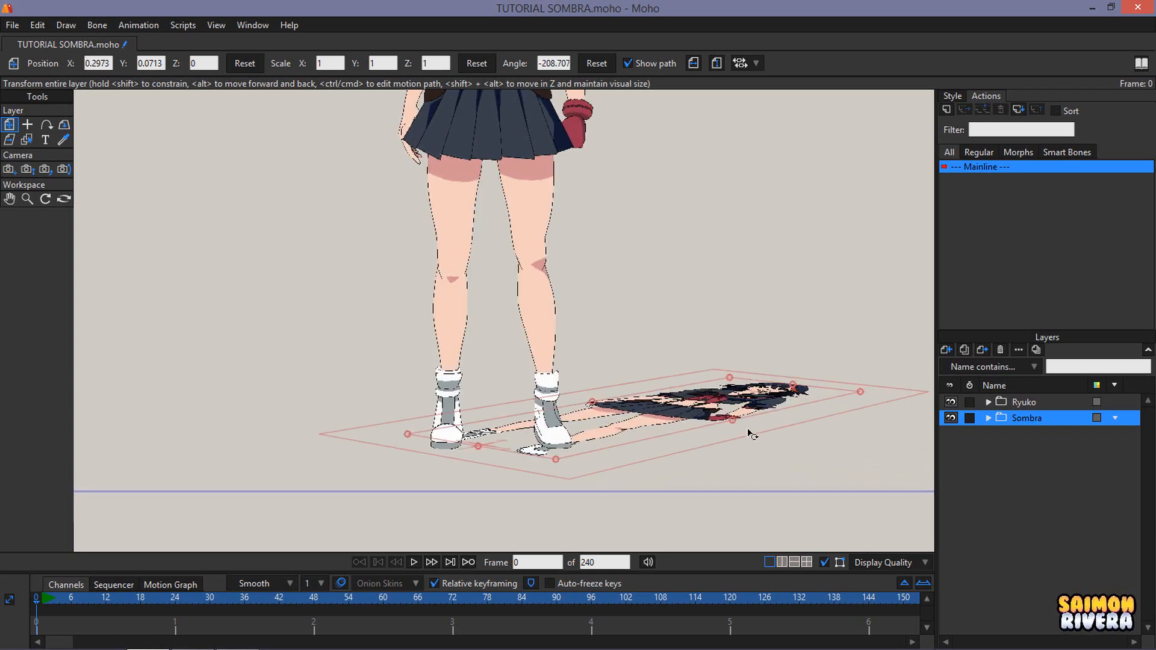
drag(733, 421, 834, 416)
key(ctrl+r)
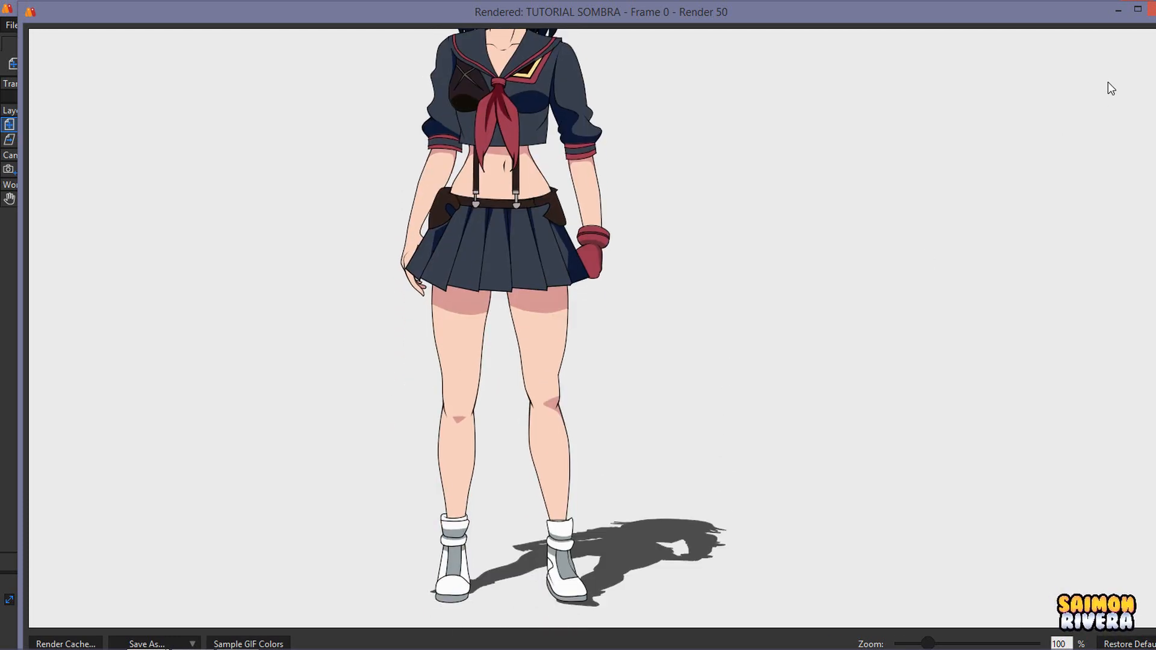
click(1151, 10)
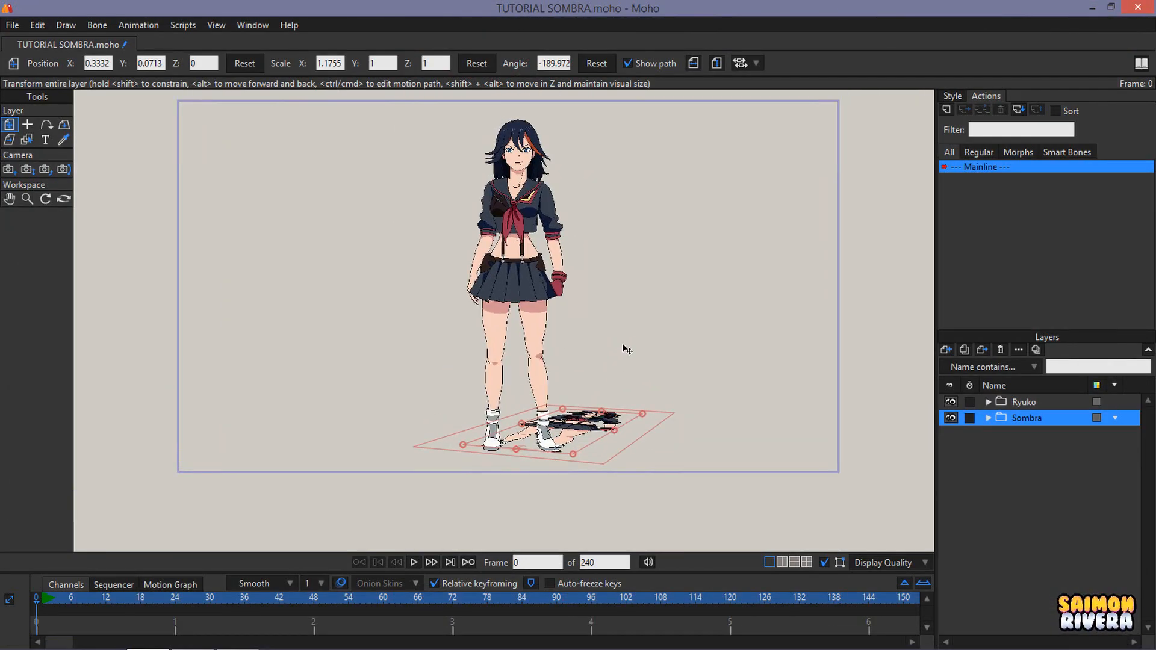
Track the camera sideways across the scene, ending at a position of about X 0.136 and Y 0.043
drag(631, 346, 671, 391)
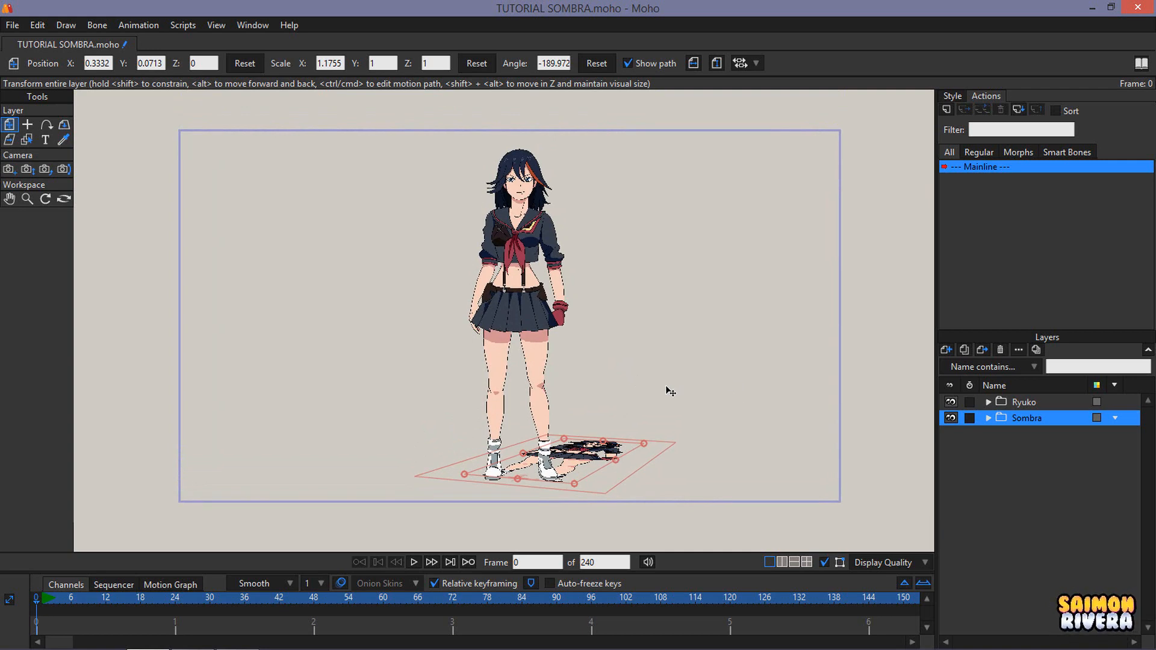
click(8, 169)
drag(571, 410, 421, 421)
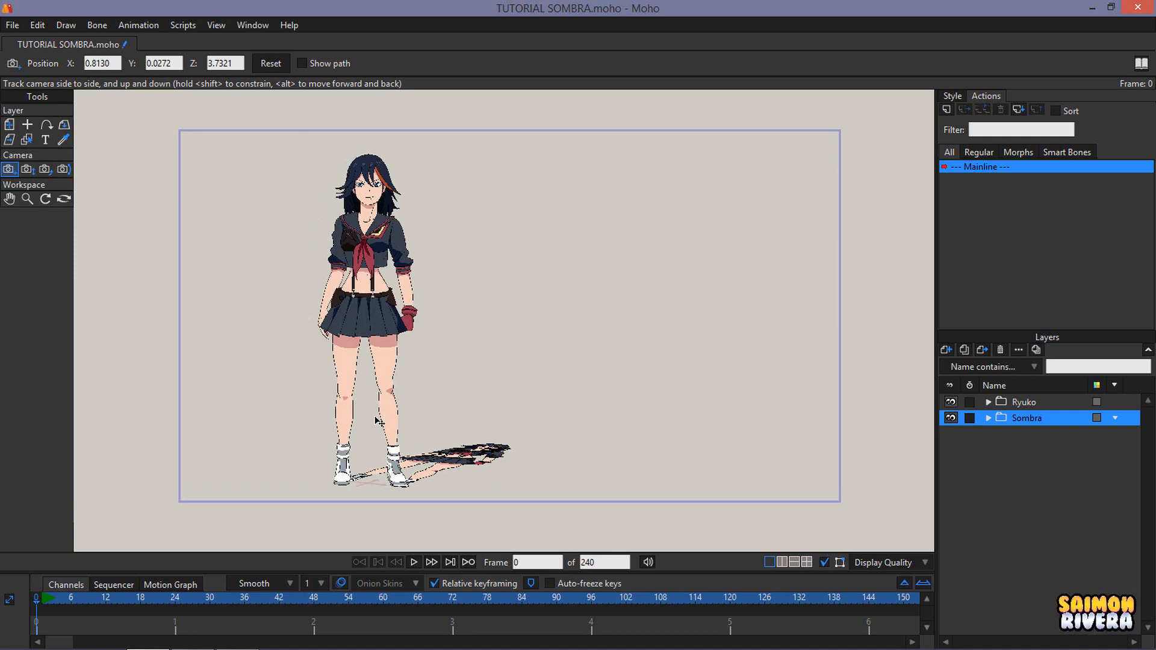
drag(377, 420, 879, 421)
drag(453, 381, 536, 417)
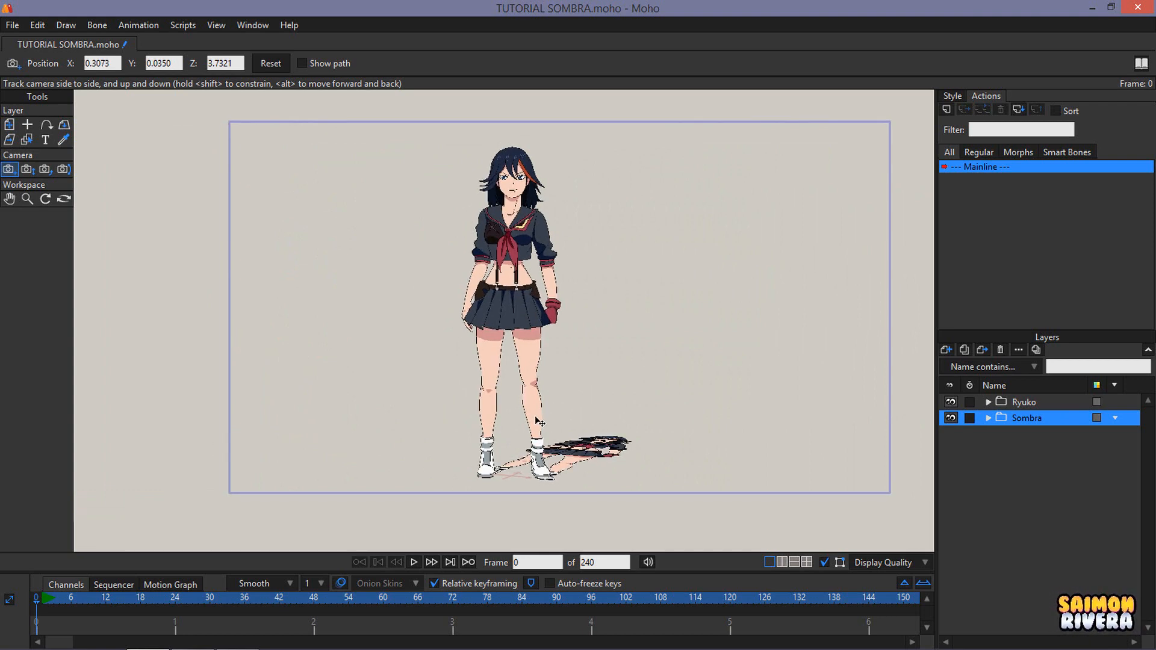
drag(542, 421, 574, 417)
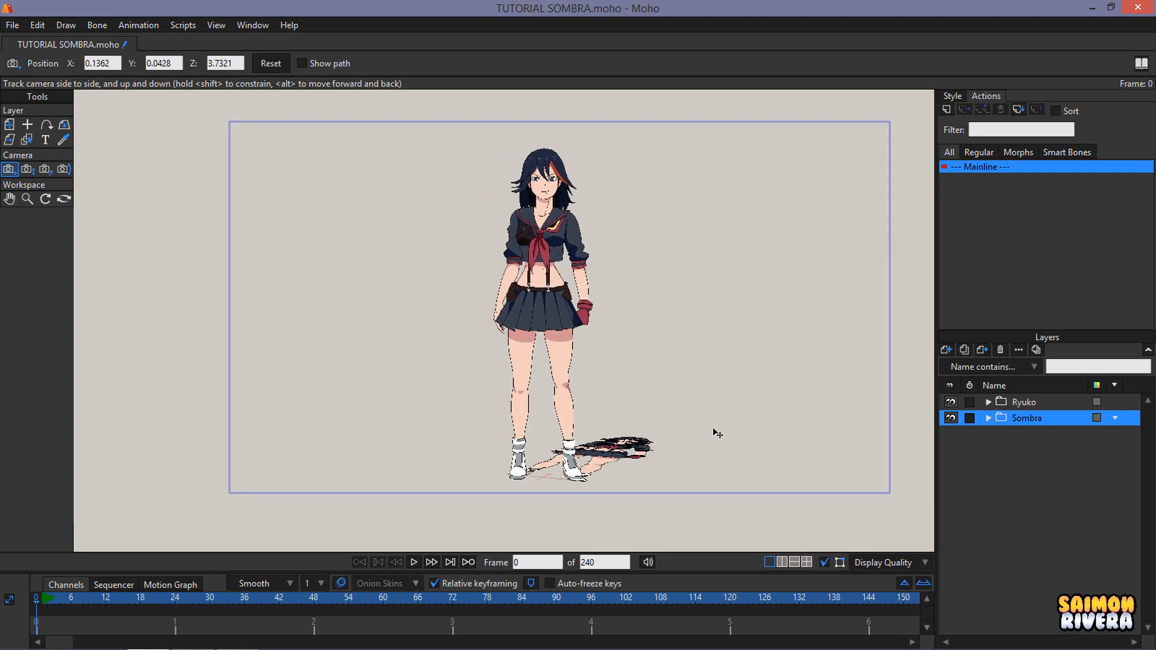
Render the frame and inspect the cast shadow from the new camera position
key(ctrl+r)
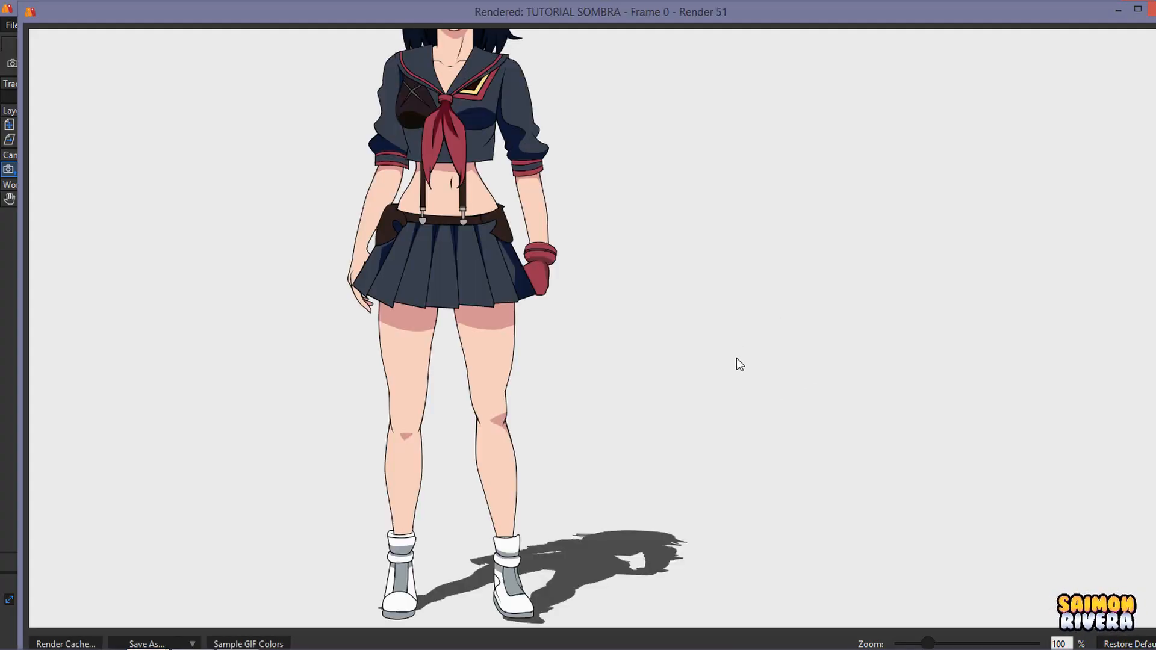
drag(734, 358, 749, 327)
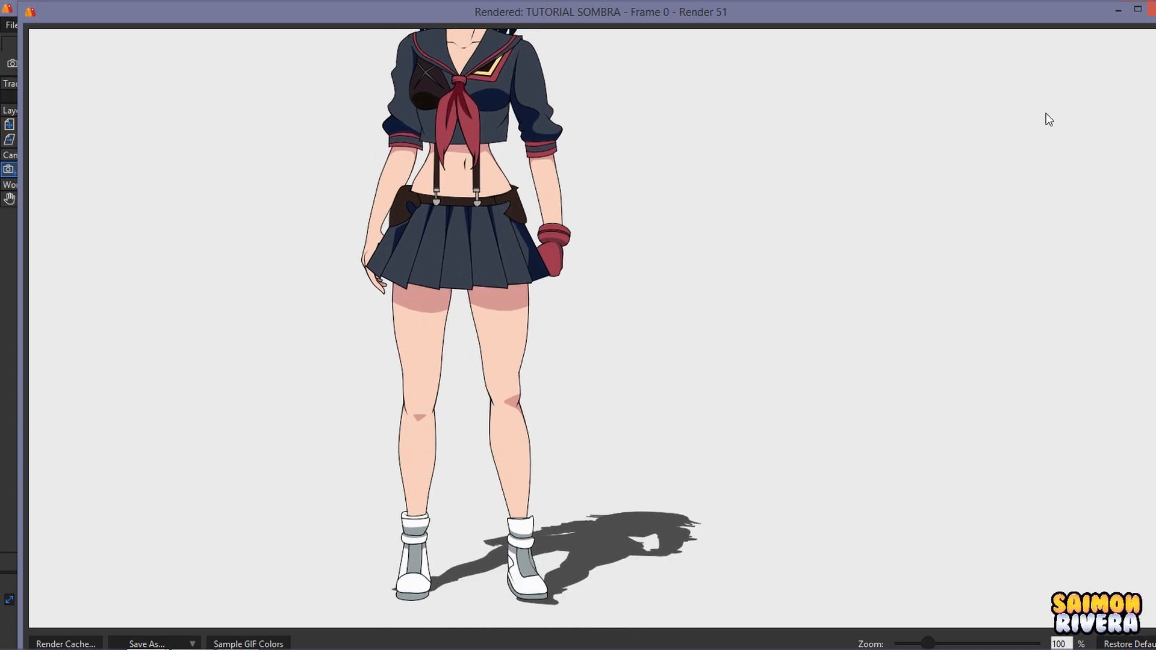
click(1138, 9)
click(1134, 13)
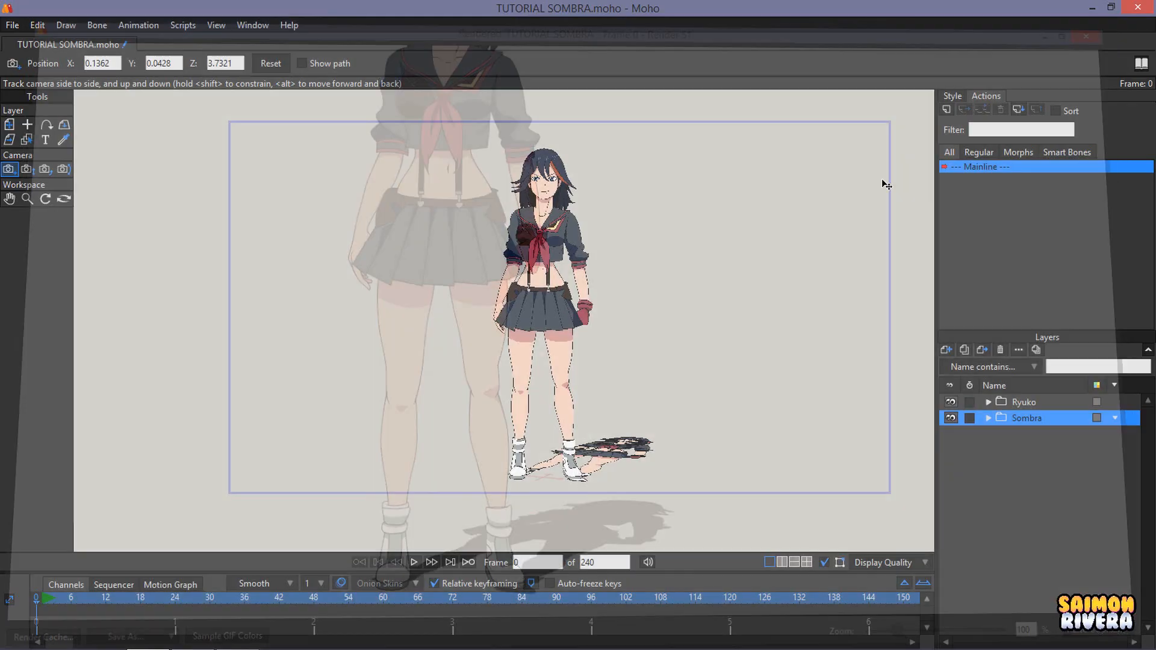
Turn on the layer shadow for the Ryuko layer with its shadow threshold off, and check it in a render
double_click(1029, 403)
click(752, 83)
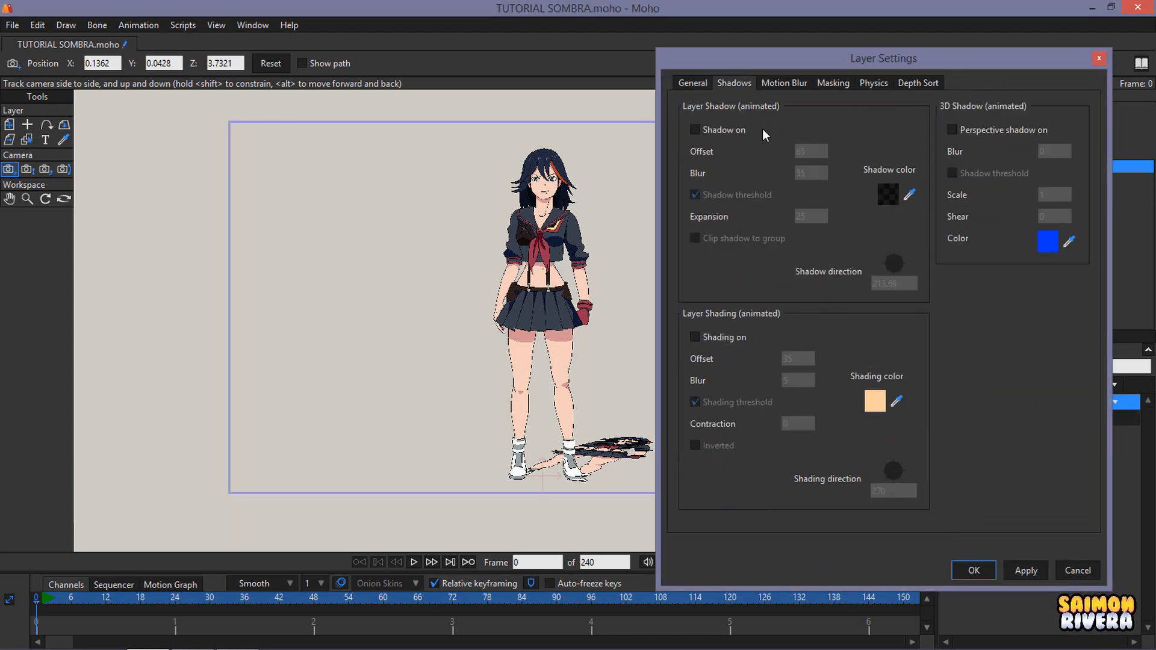
click(691, 130)
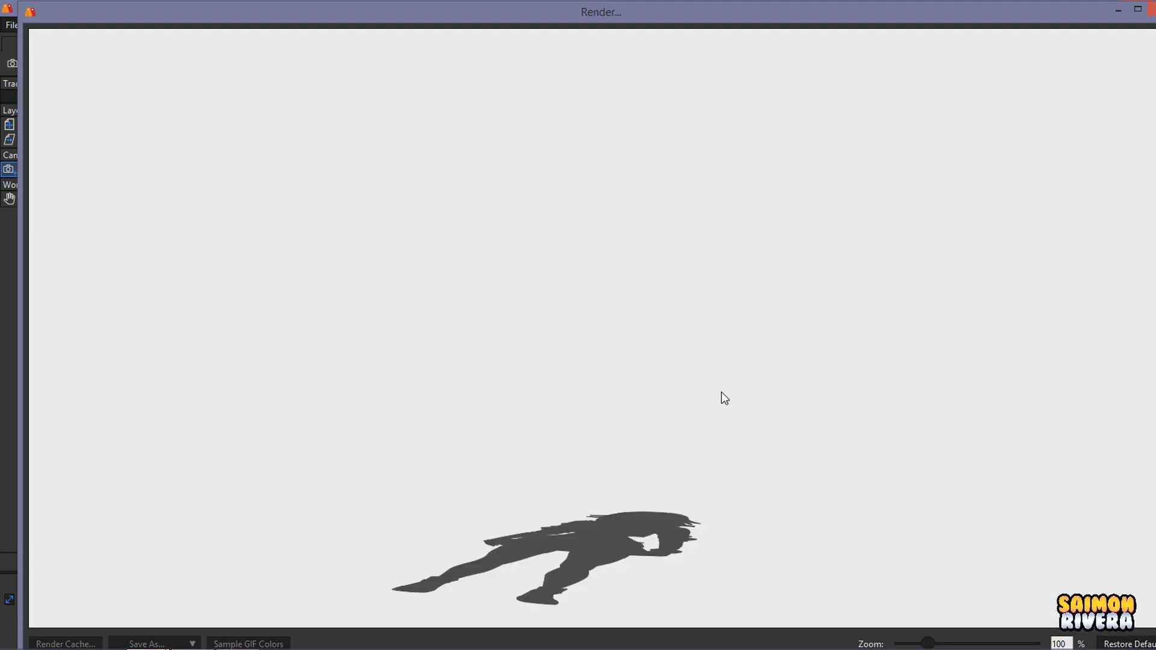
scroll(722, 392, up, 3)
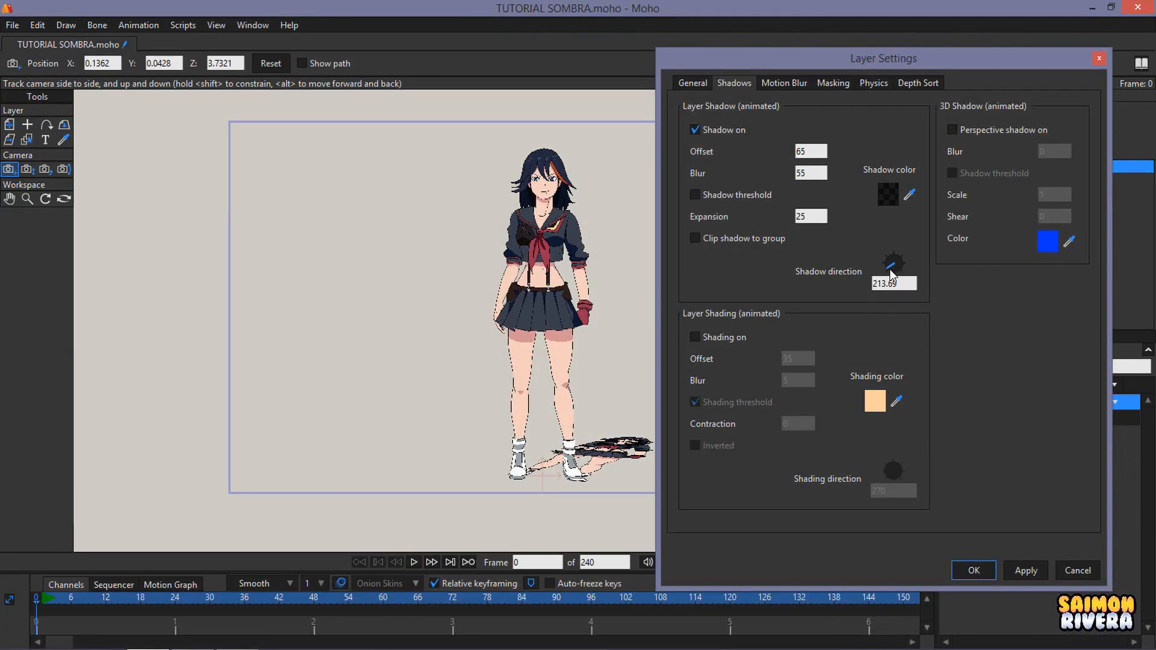
Set the Ryuko layer's shadow direction to about 312.40 and inspect the blurred shadow in a render
drag(894, 263, 907, 277)
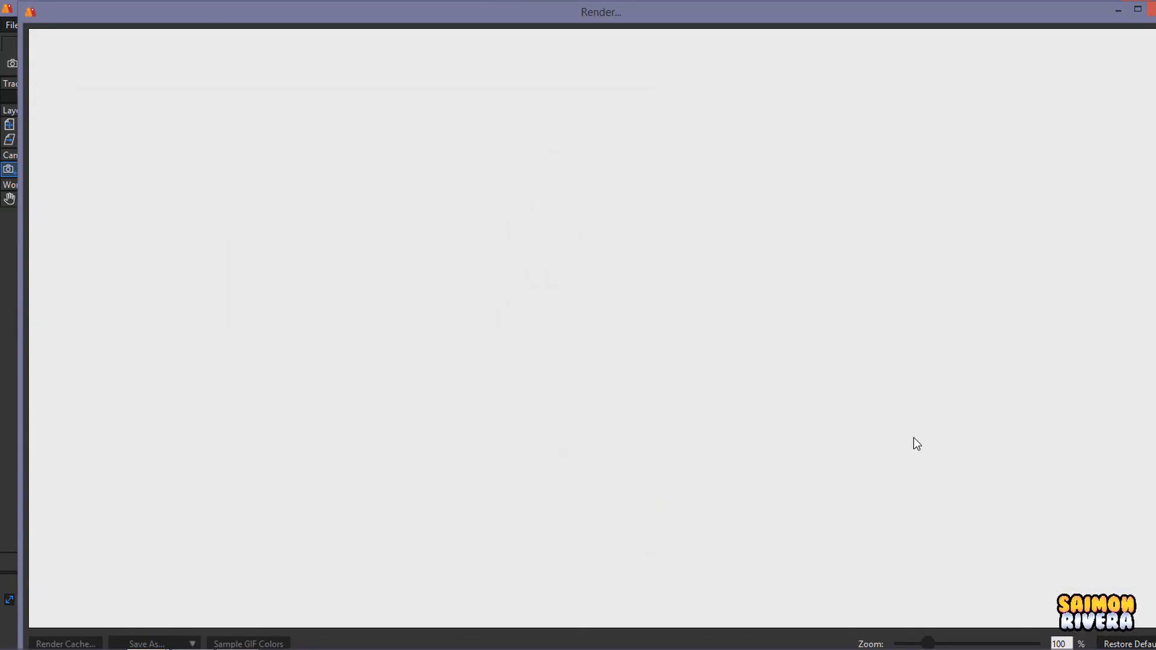
scroll(713, 300, down, 2)
drag(713, 320, 693, 305)
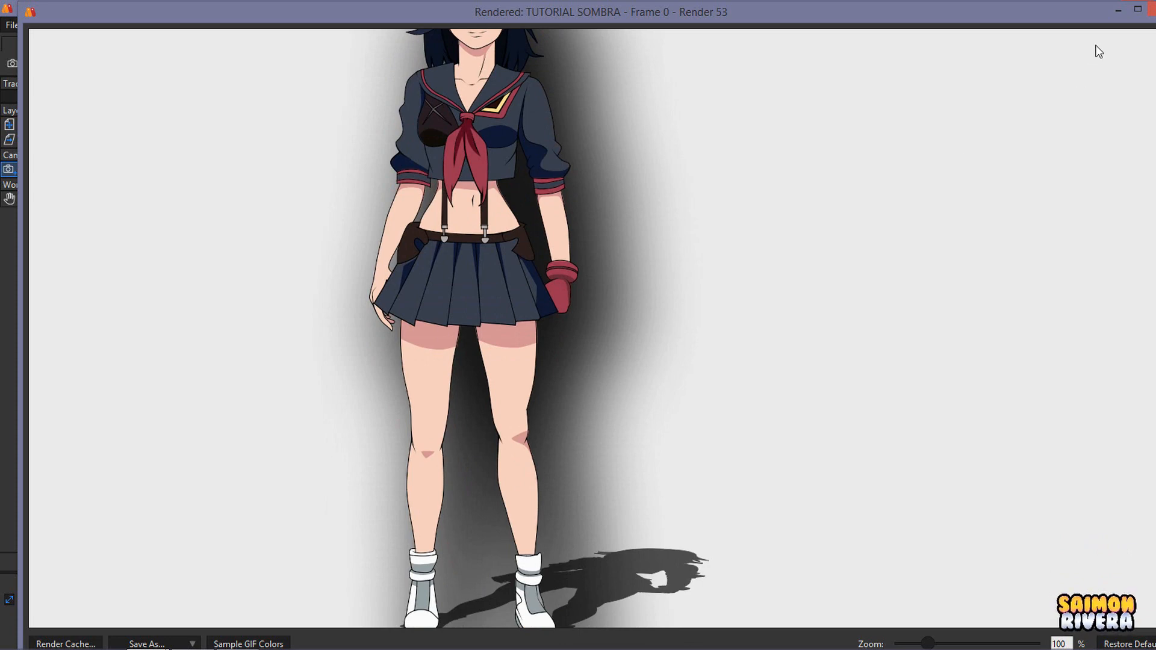
click(1151, 9)
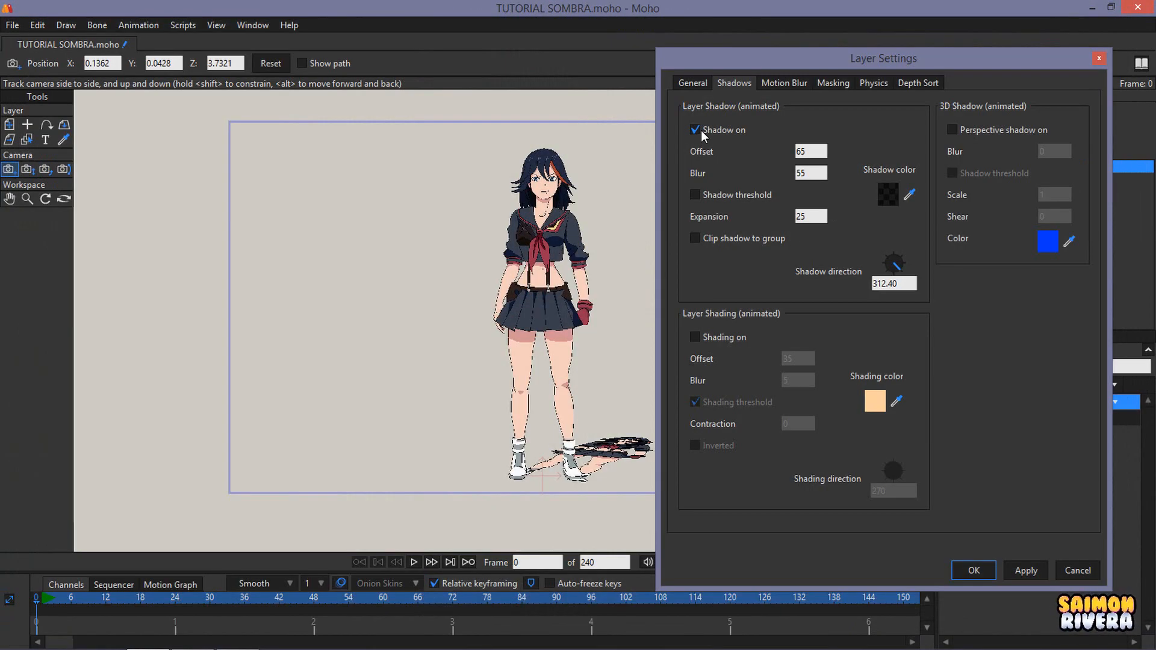
Turn off the Ryuko layer's shadow and turn on its layer shading with the shading threshold off
click(701, 130)
click(701, 338)
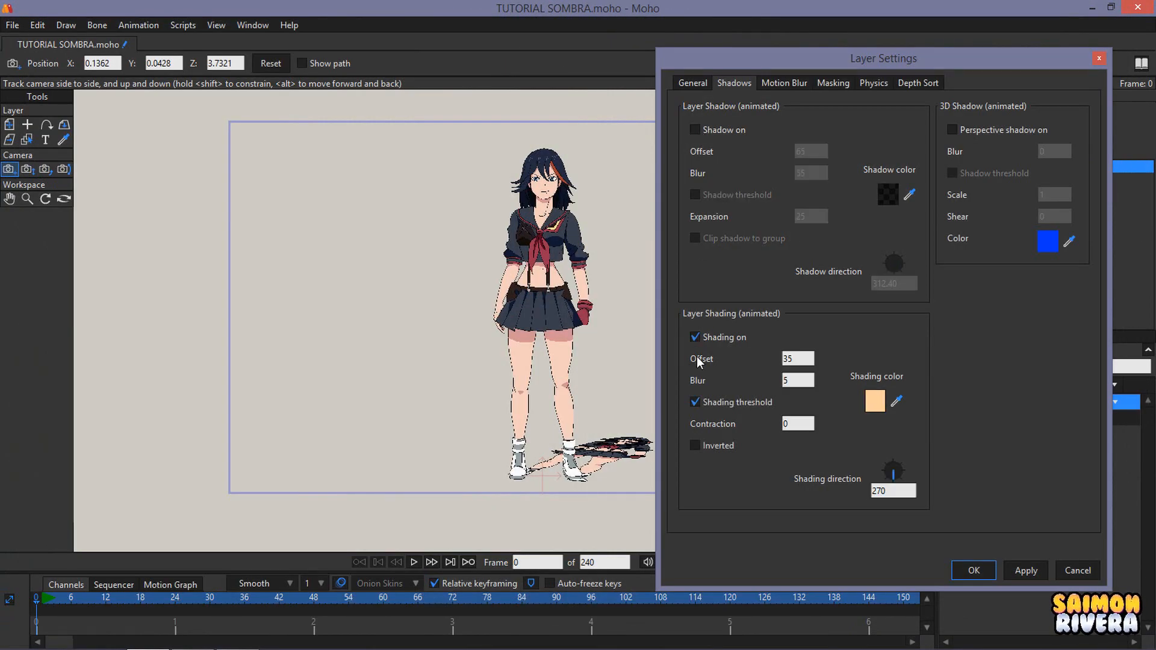
click(696, 402)
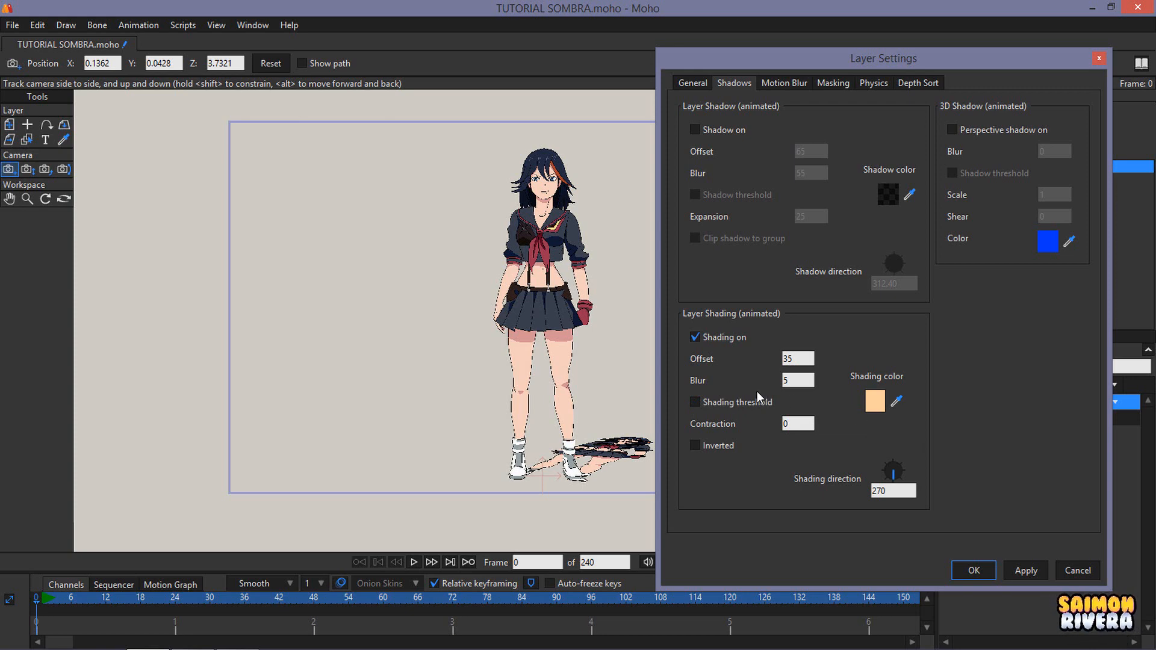
Change the Ryuko layer's shading color to a pale yellow and confirm the layer settings
click(874, 402)
click(1024, 321)
click(1024, 320)
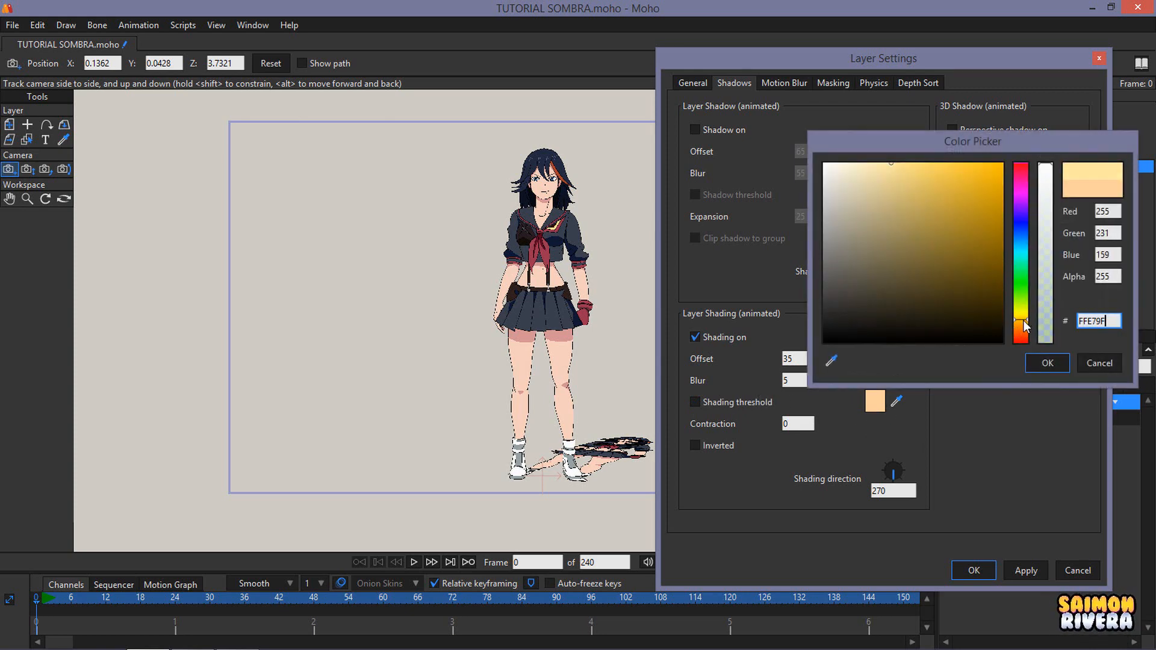
drag(898, 203, 870, 147)
click(1048, 363)
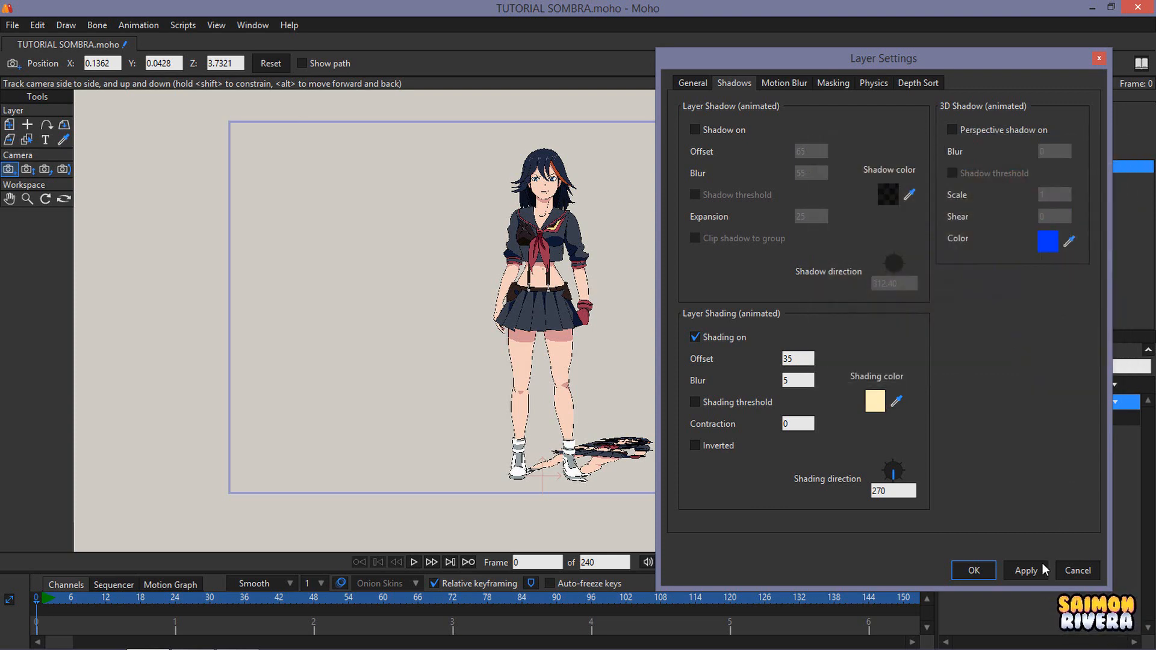
click(989, 570)
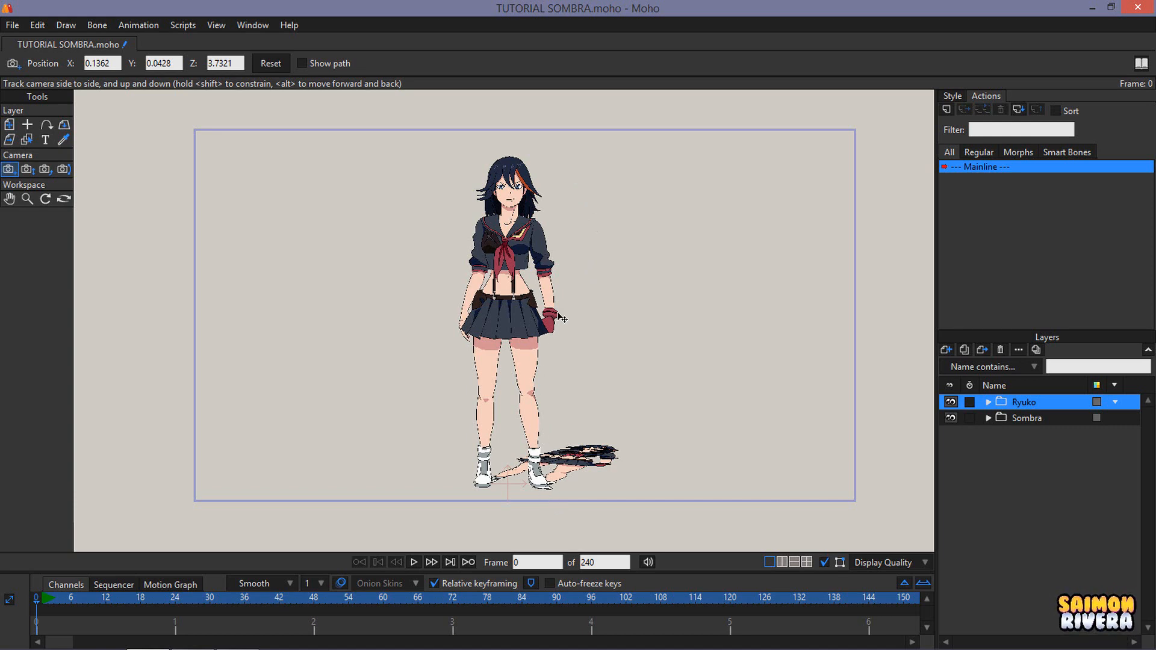
click(1018, 350)
click(736, 83)
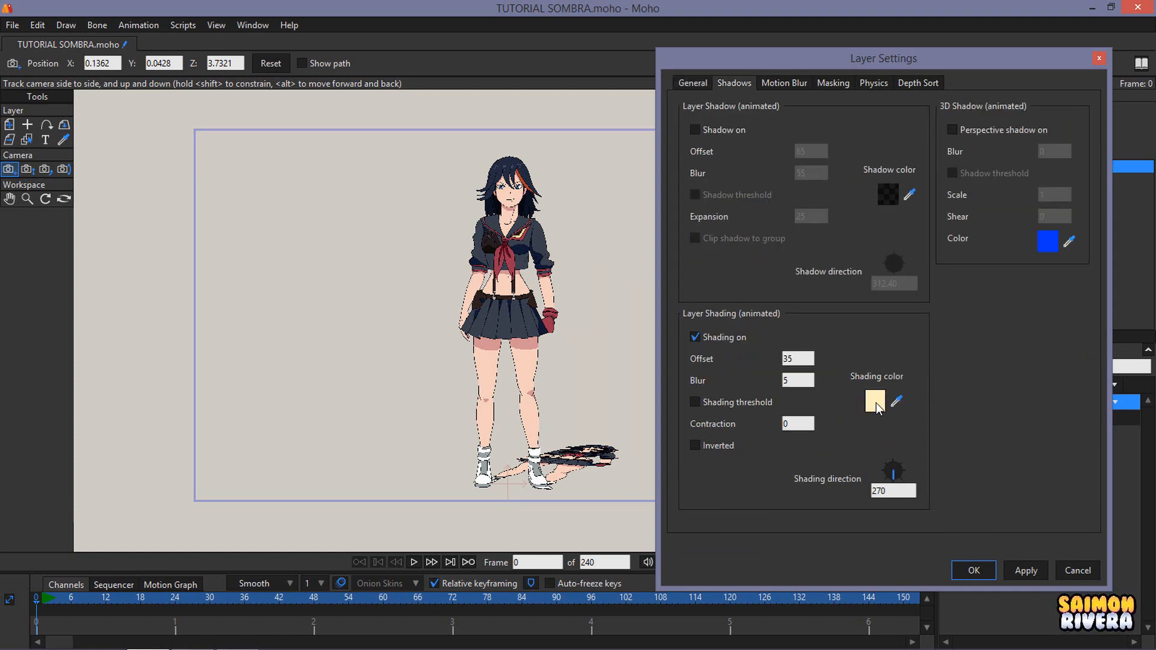
click(985, 569)
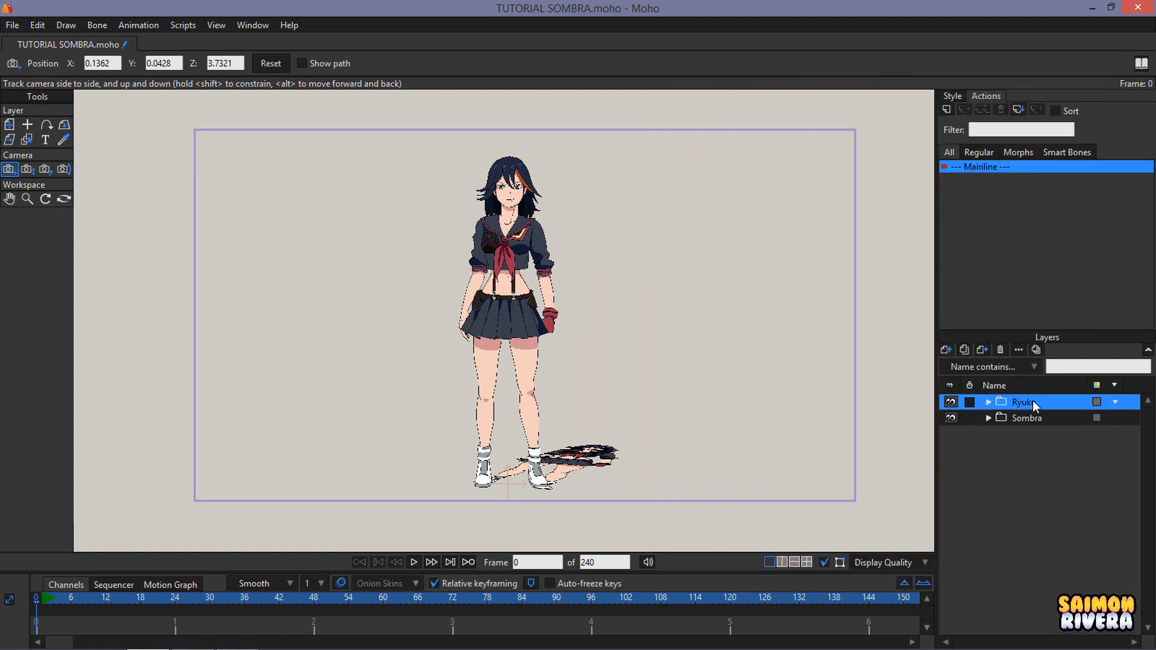
Set the Ryuko layer's shading blur to 15
click(1024, 347)
click(734, 82)
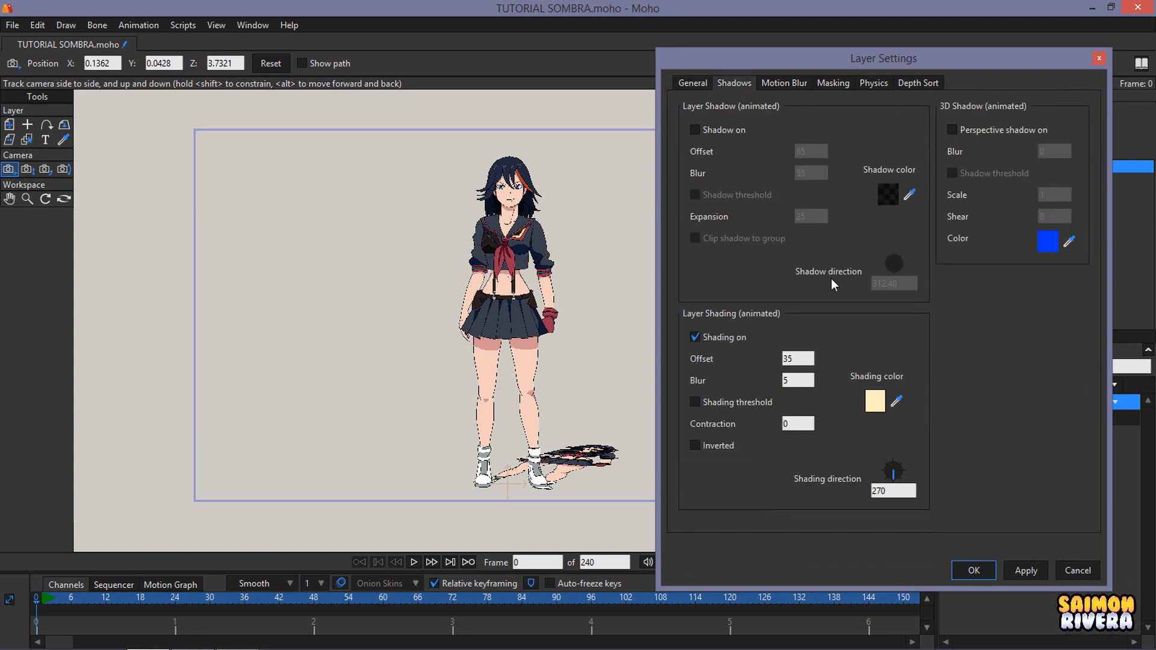
double_click(797, 380)
text(15)
key(shift+Tab)
click(972, 570)
Render the frame and inspect the pale yellow shading on the character
key(ctrl+r)
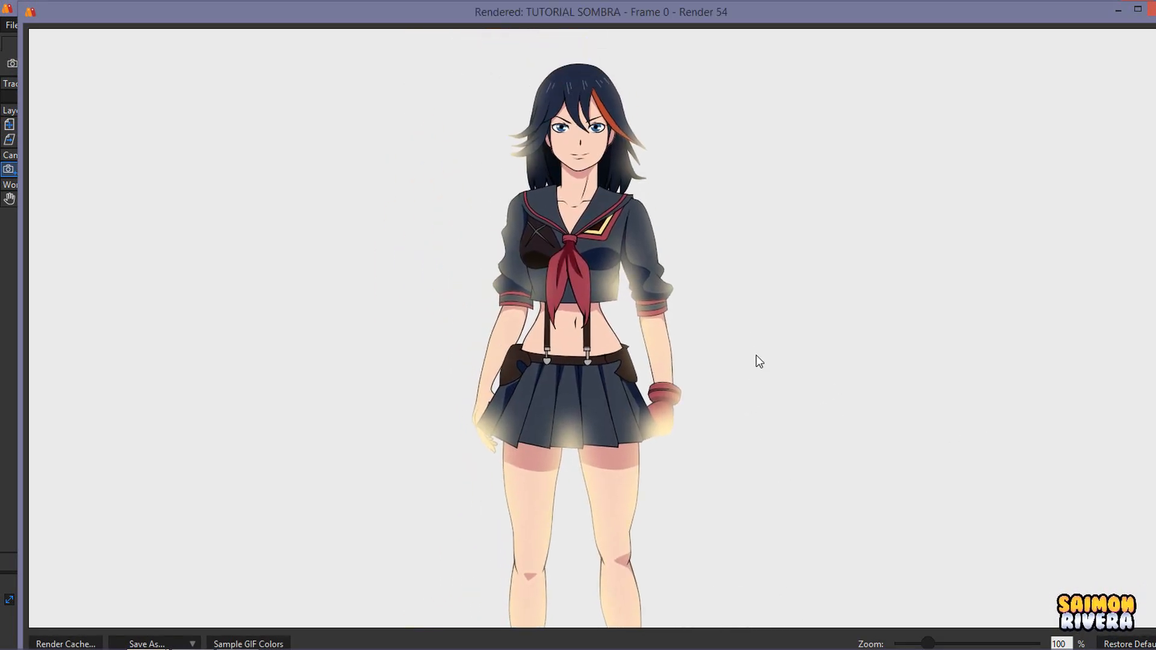
mouse_move(758, 359)
mouse_down()
mouse_move(756, 232)
mouse_move(751, 376)
mouse_up()
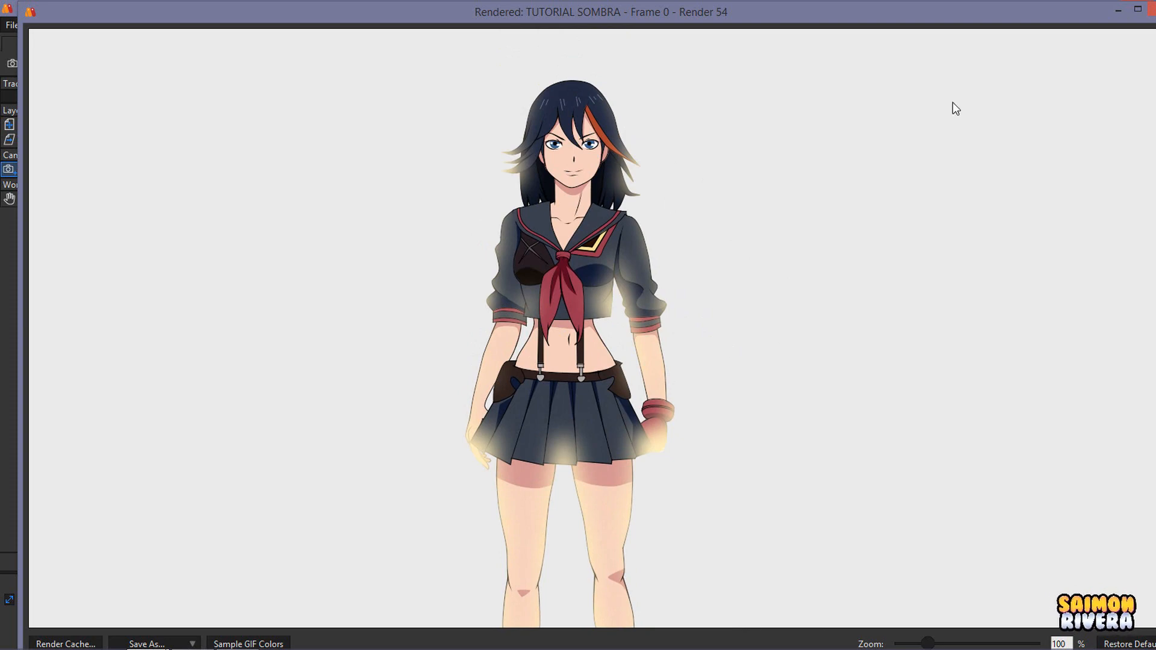
click(1137, 10)
click(1139, 8)
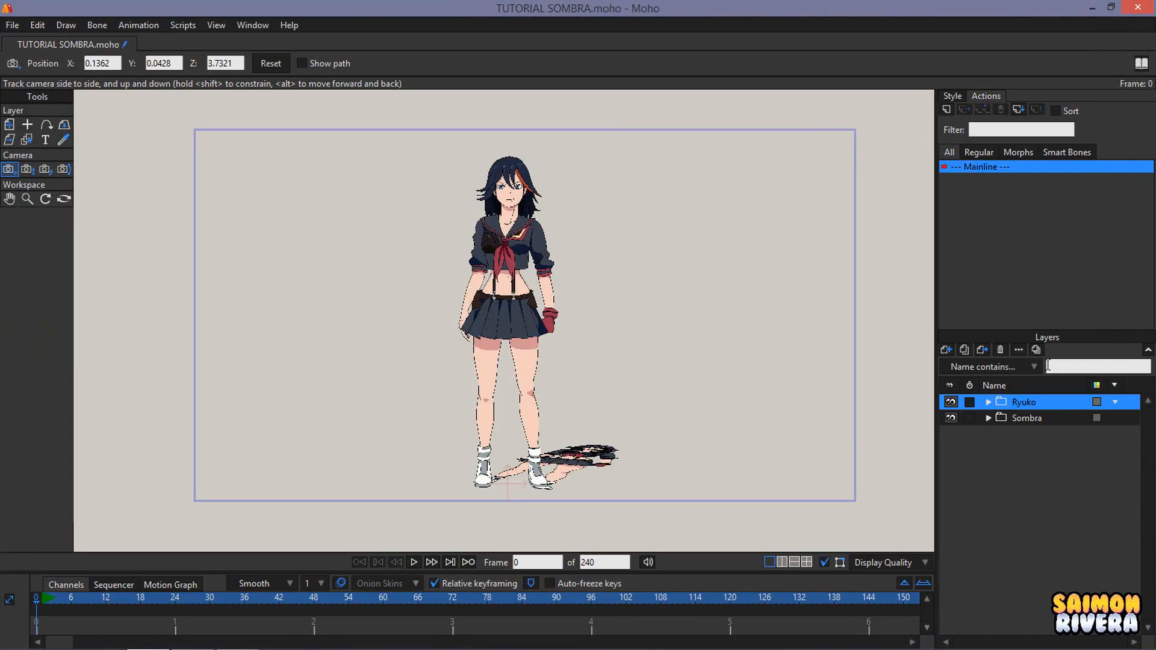
Turn off the Ryuko layer's shading and turn on its 3D perspective shadow
click(1019, 349)
click(738, 85)
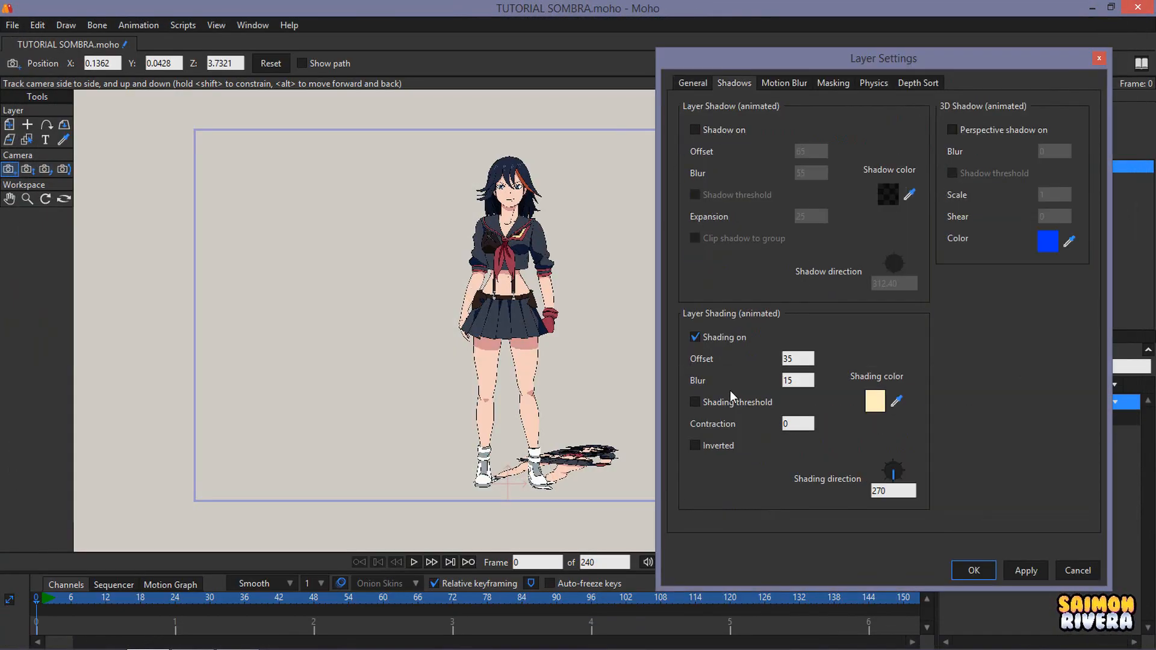
click(696, 338)
click(957, 131)
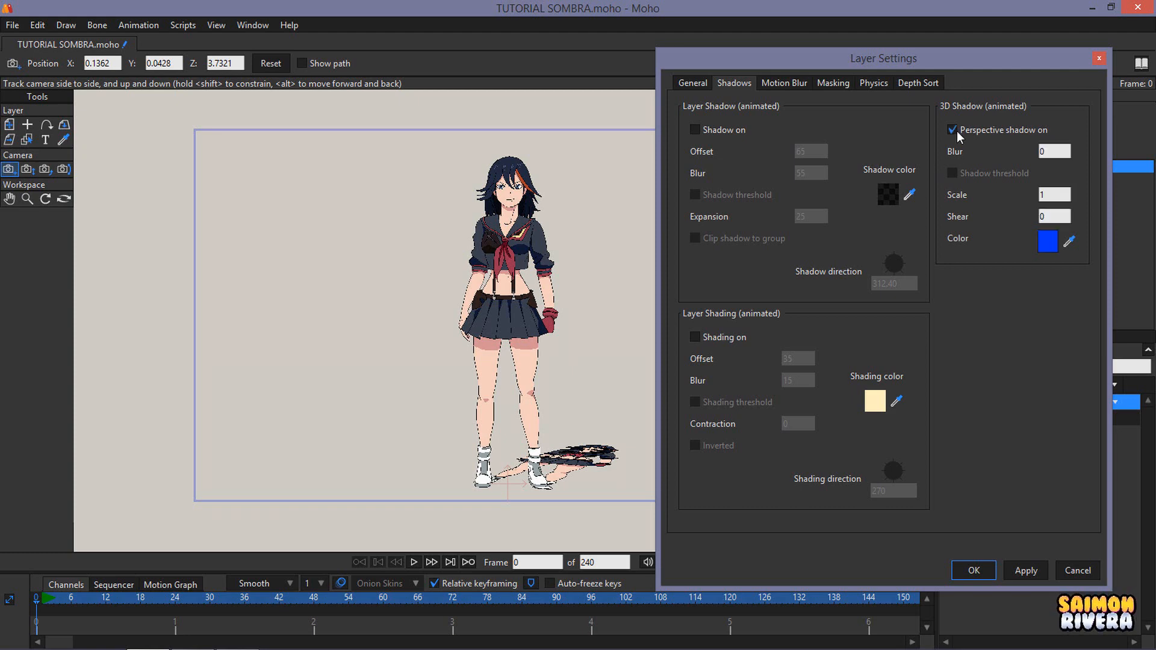
click(988, 572)
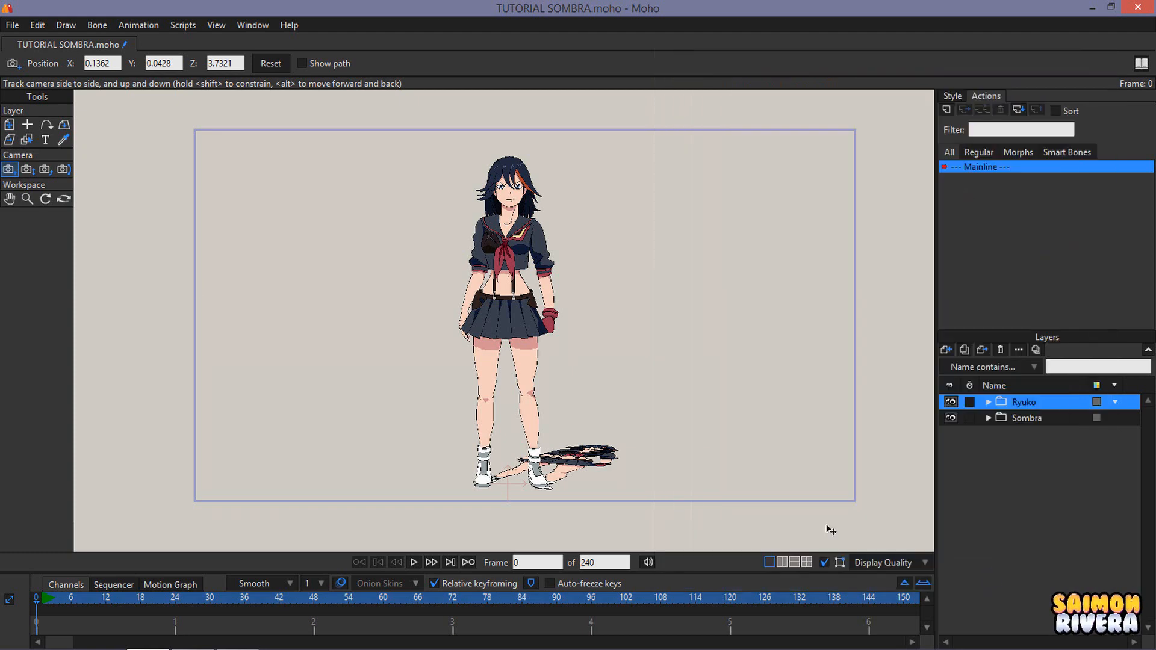
Place the Ryuko layer's origin between the thighs at about X -0.299, Y -0.335, and check the perspective shadow in a render
click(27, 124)
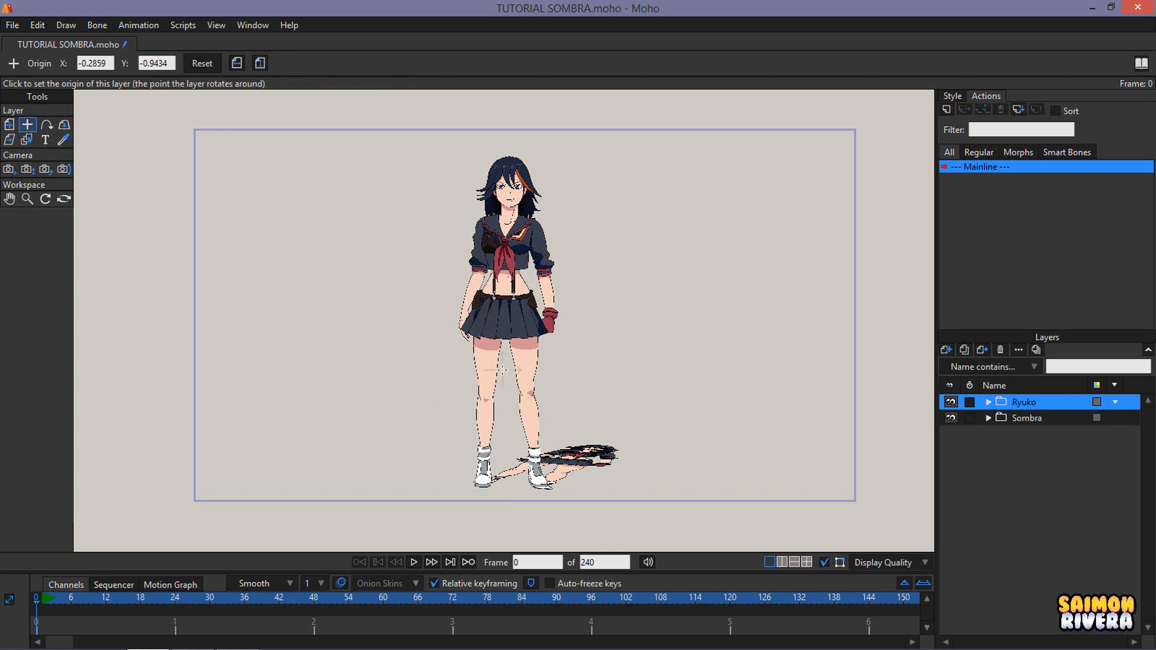
key(ctrl+r)
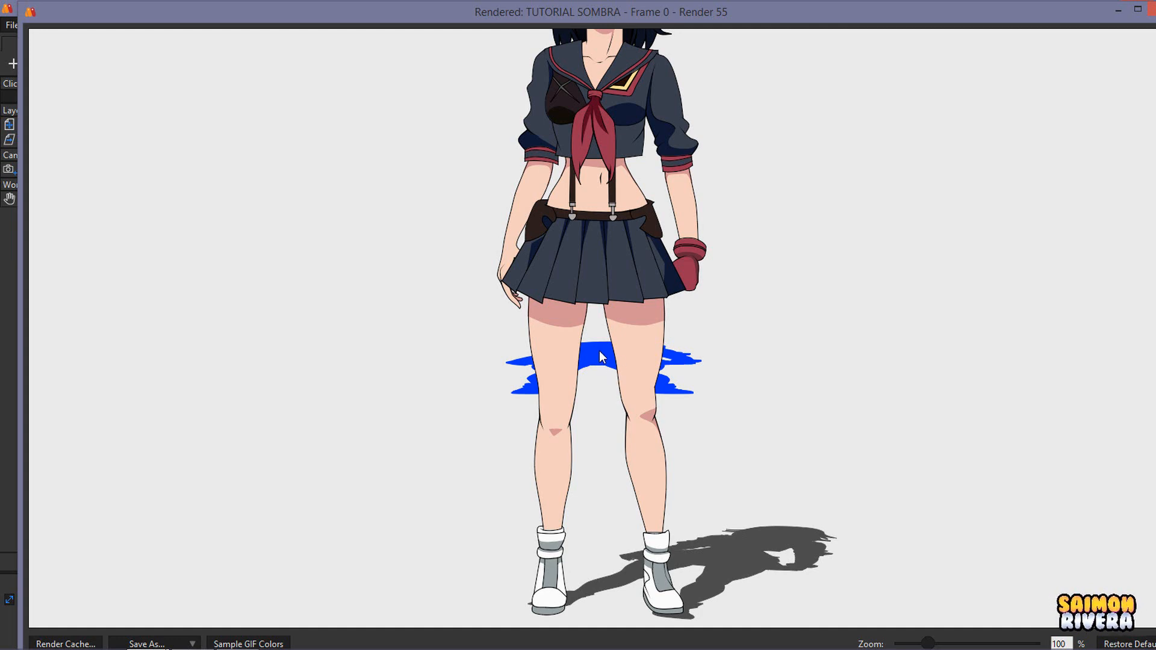
click(1136, 15)
click(1135, 10)
Move the Ryuko layer's origin between the feet, at about X -0.272 and Y -0.914, and check the perspective shadow in a render
drag(582, 327, 586, 266)
scroll(521, 406, up, 3)
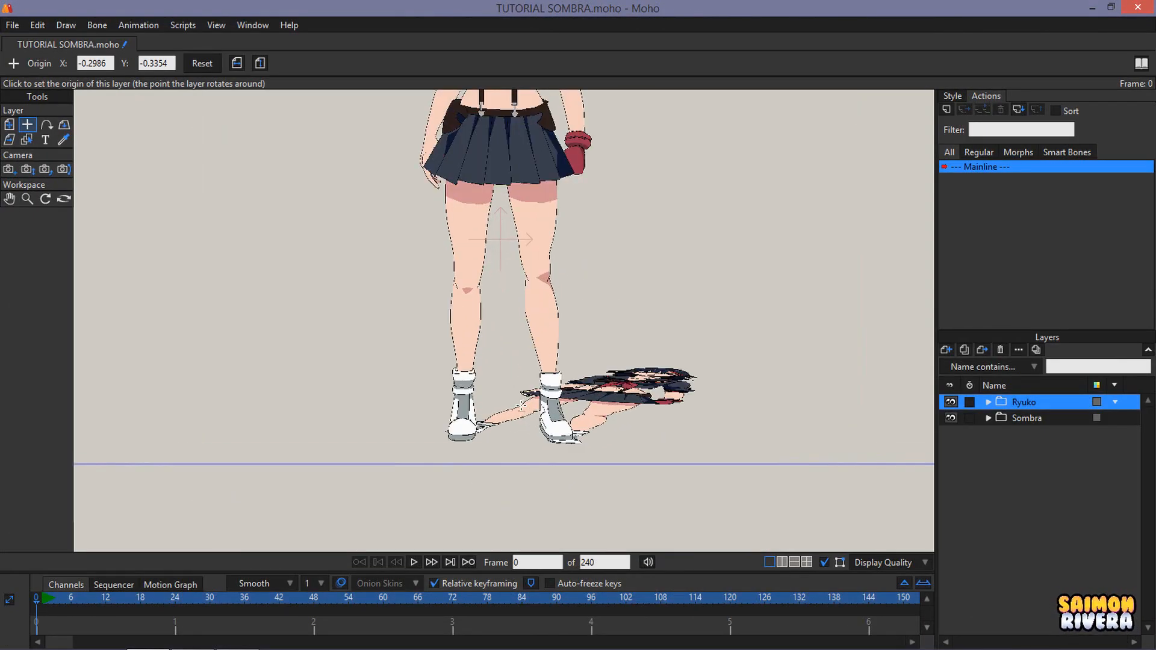
scroll(521, 404, up, 2)
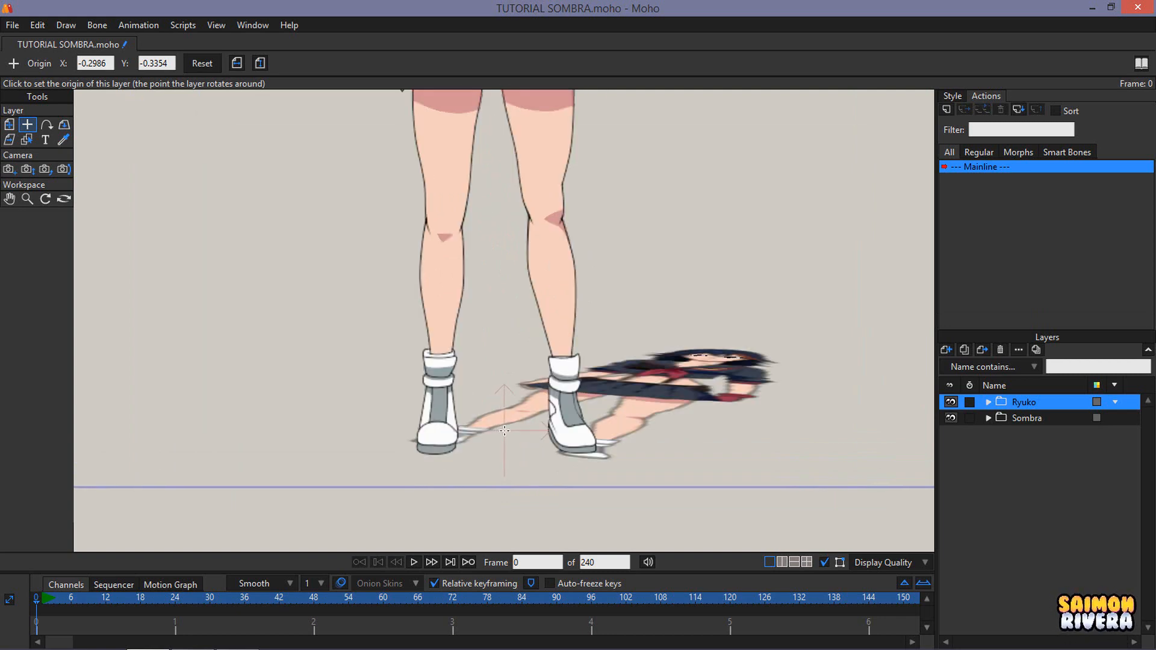
scroll(505, 430, down, 5)
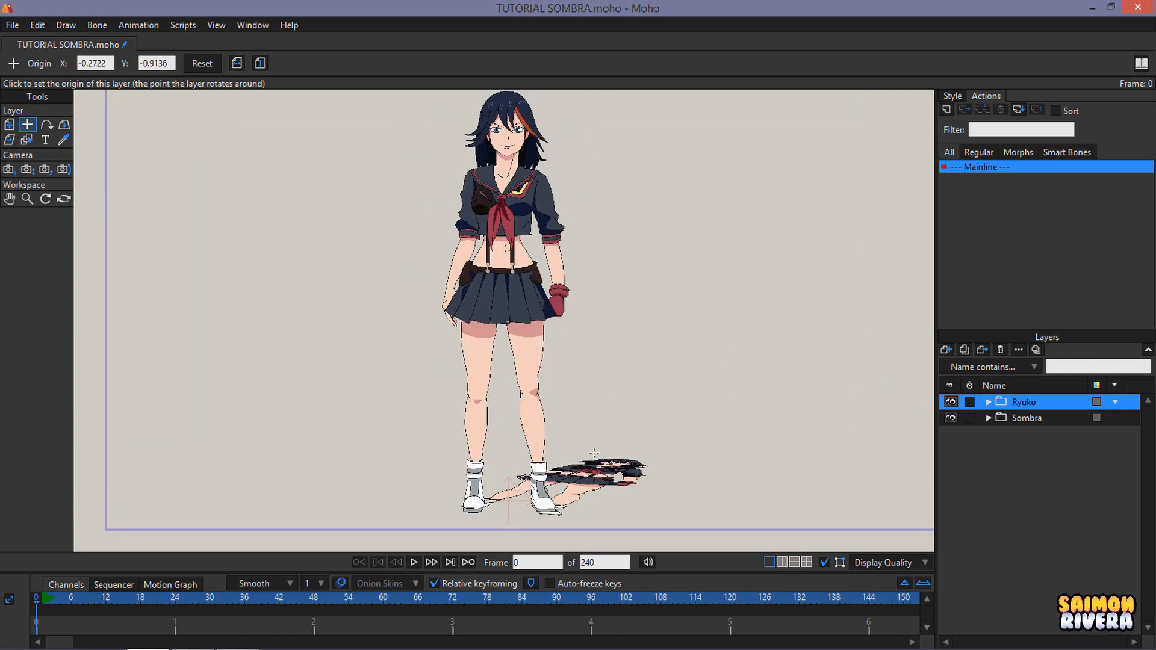
key(ctrl+r)
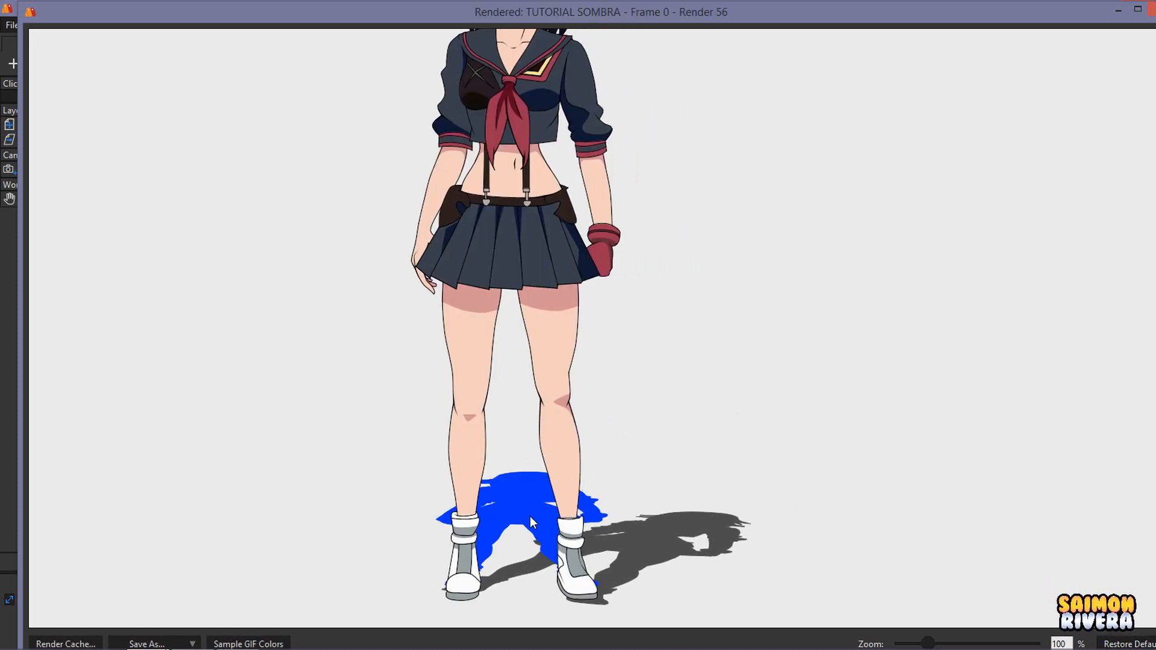
click(1148, 10)
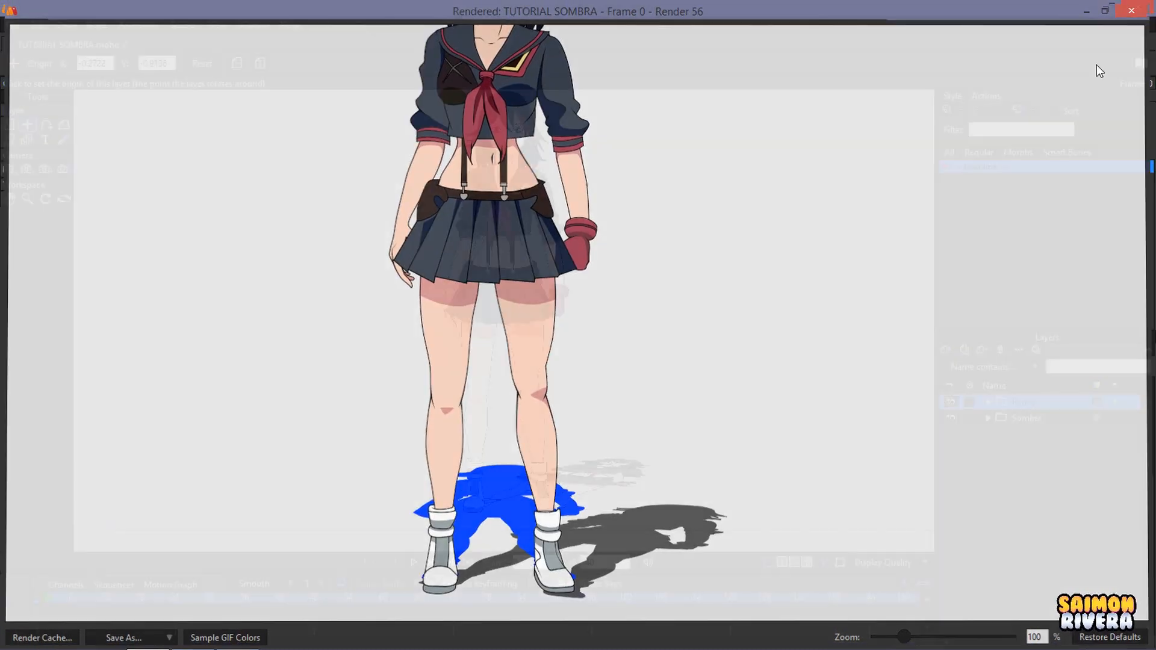
Set the Ryuko layer's 3D perspective shadow color to semi-transparent black
click(1018, 350)
click(743, 86)
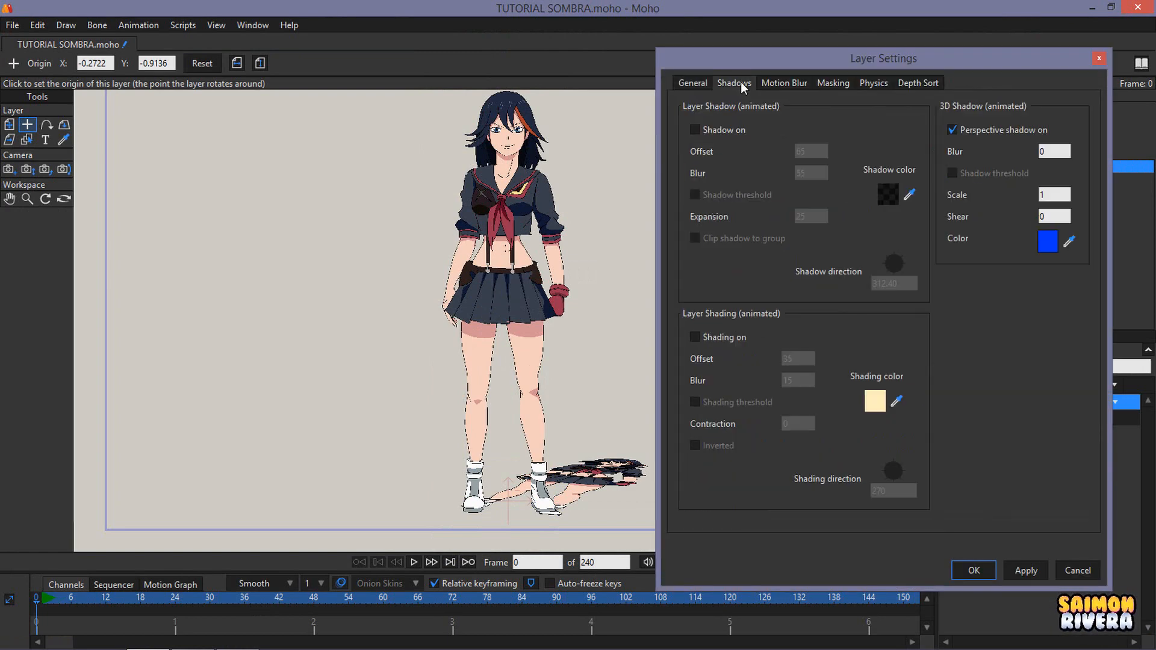
click(1048, 237)
drag(980, 266, 1005, 361)
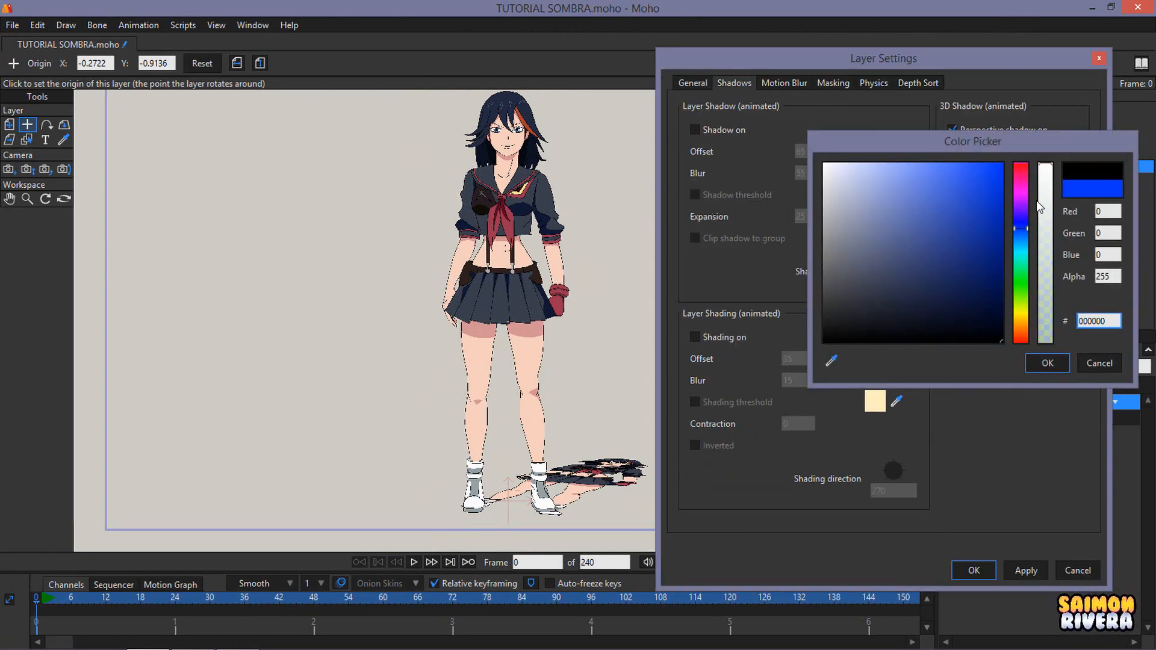
click(1048, 362)
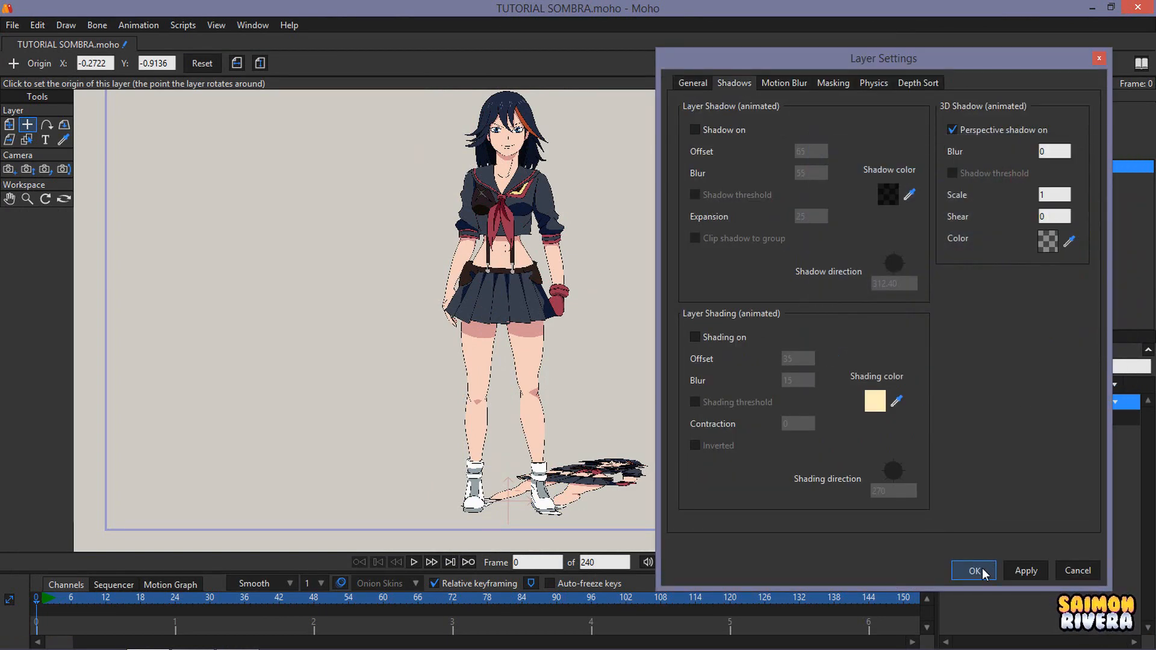
click(974, 570)
Hide the Sombra layer and inspect Ryuko's perspective shadow on its own in a render
click(951, 418)
key(ctrl+r)
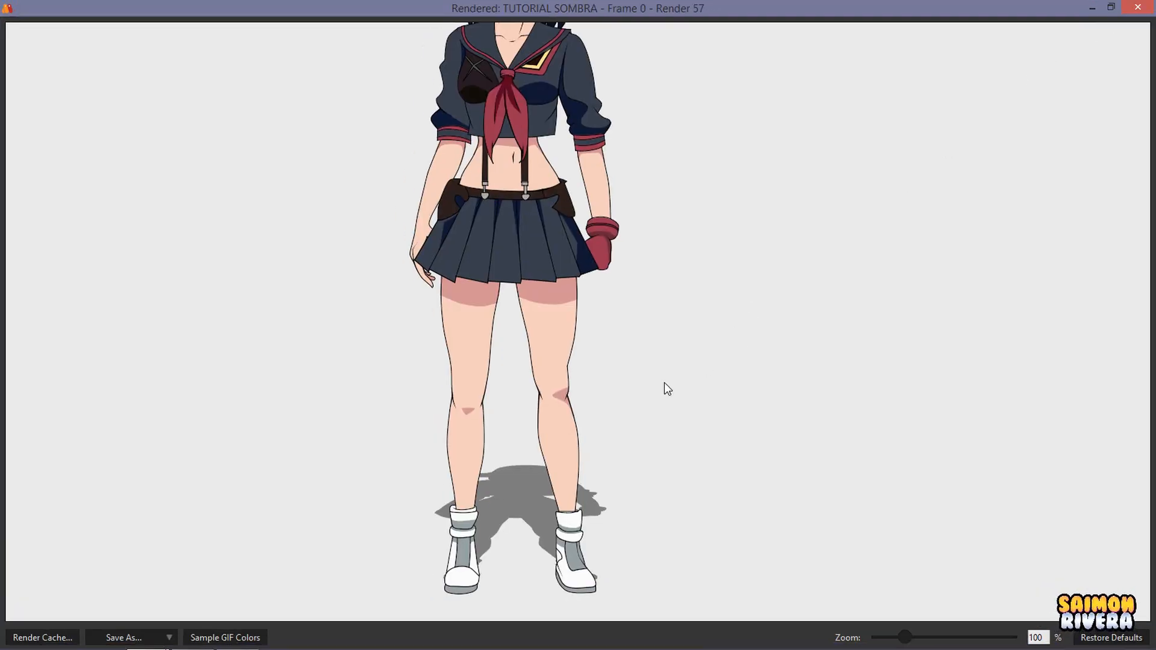
drag(577, 425, 616, 485)
drag(616, 433, 663, 442)
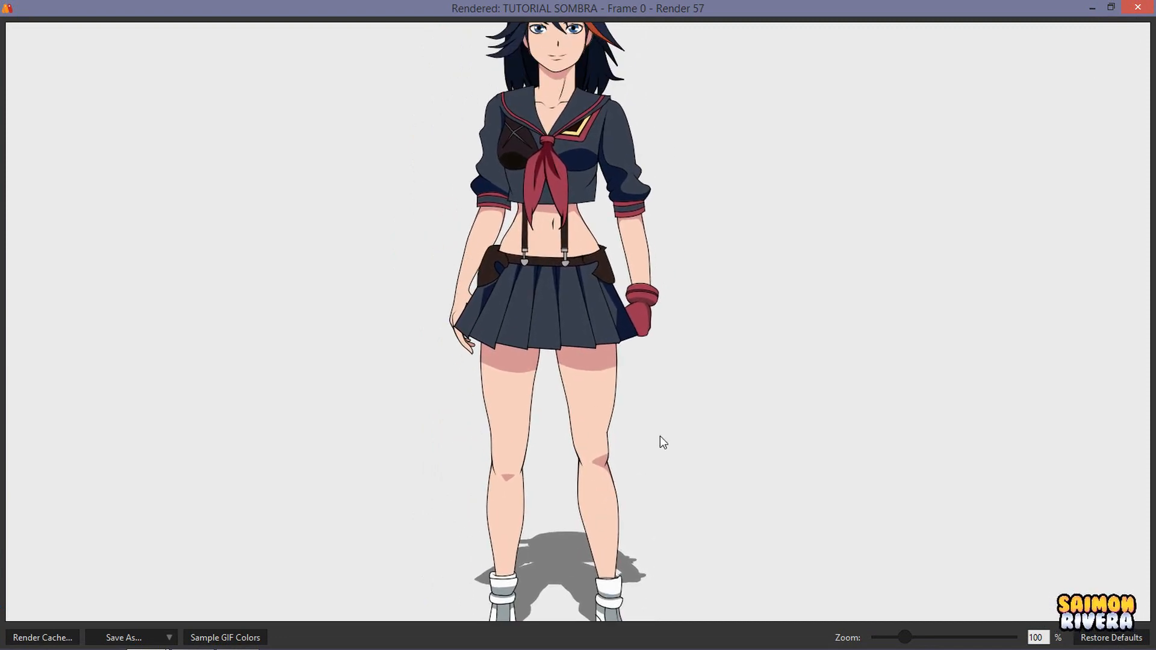
click(1128, 12)
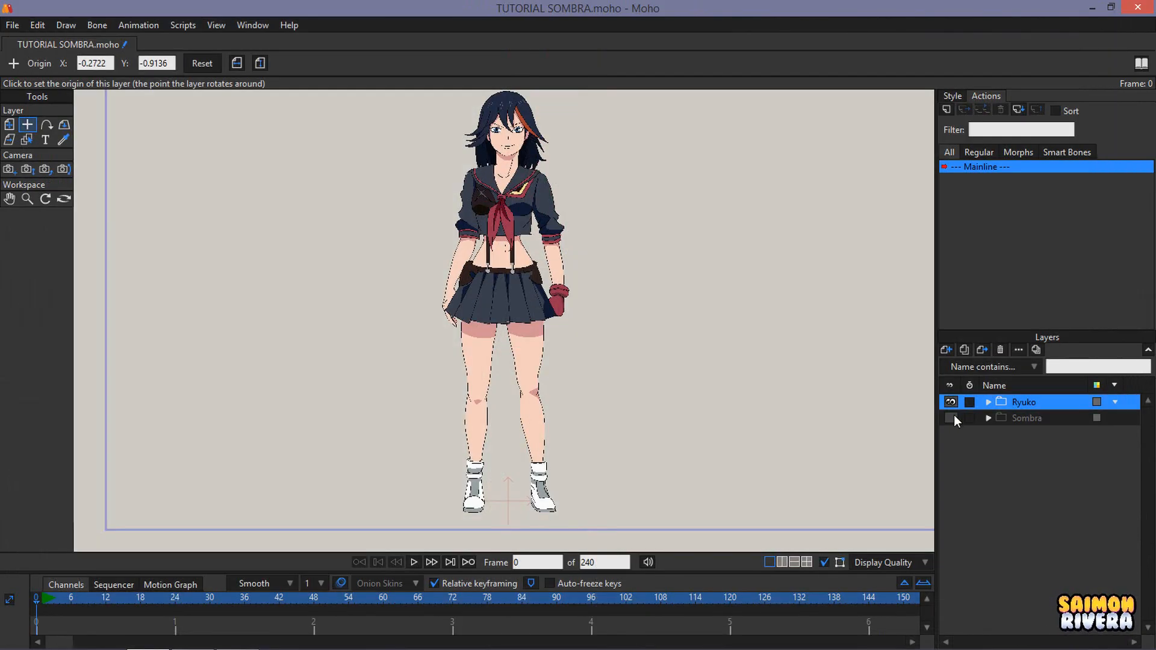
Turn off the Ryuko layer's 3D perspective shadow, then show and select the Sombra layer
click(1017, 350)
click(735, 84)
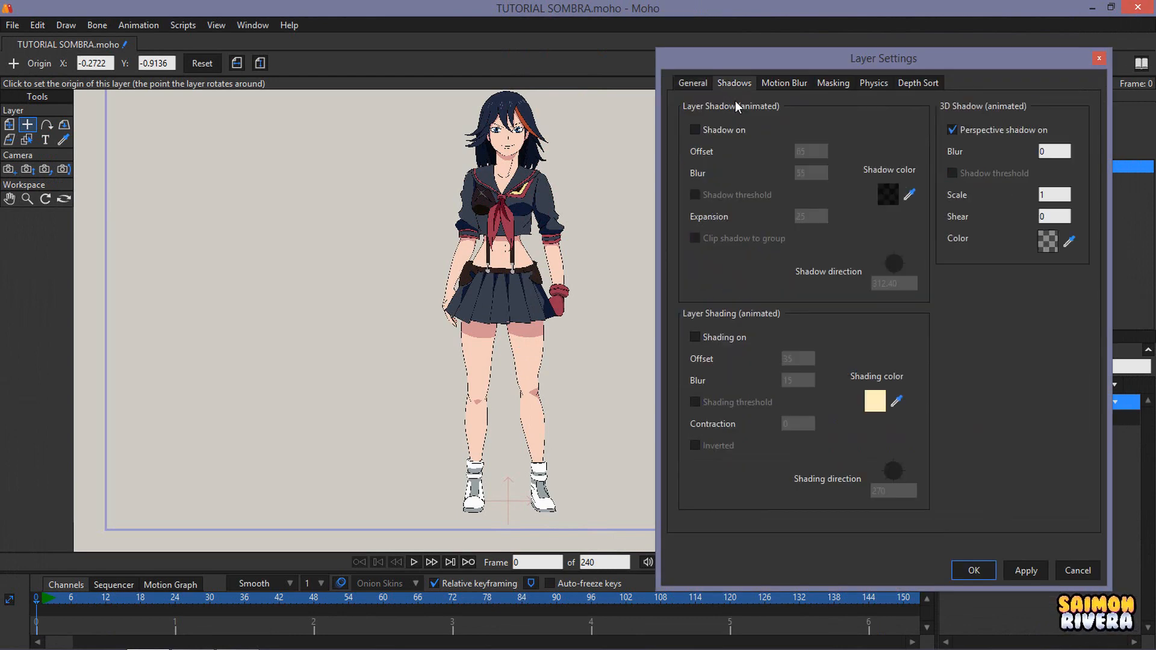
click(971, 130)
click(962, 570)
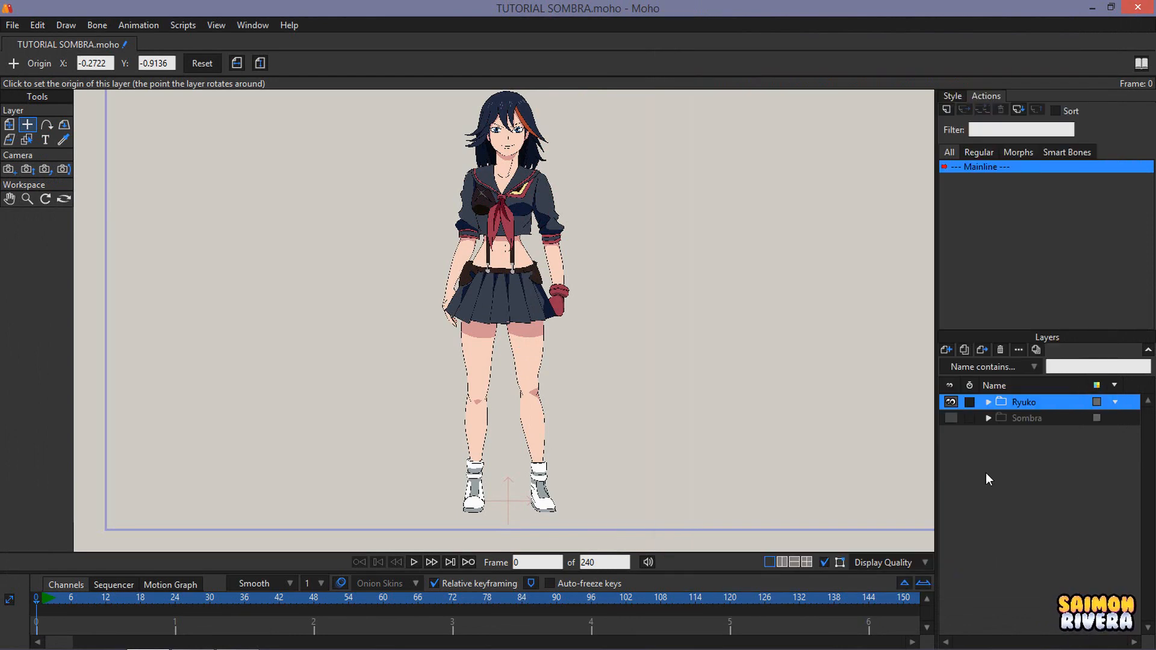
click(952, 417)
click(1039, 421)
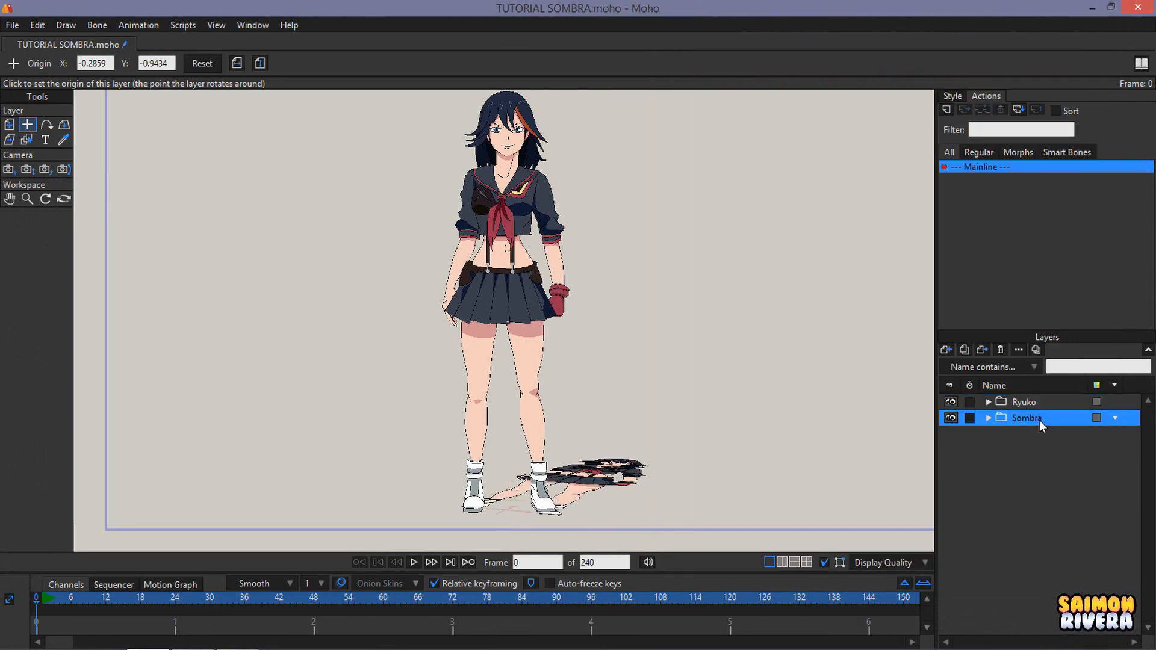
Shift the Sombra layer's origin to about X -0.277, Y -0.935 and display its transform handles
drag(687, 339, 660, 354)
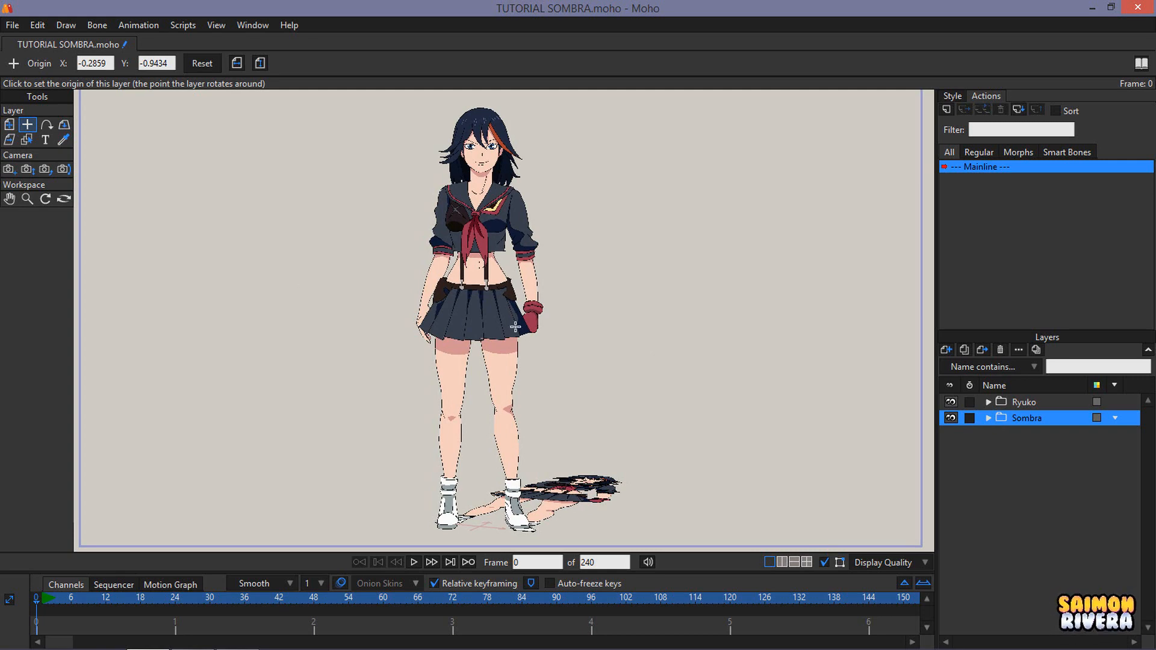
scroll(504, 523, up, 3)
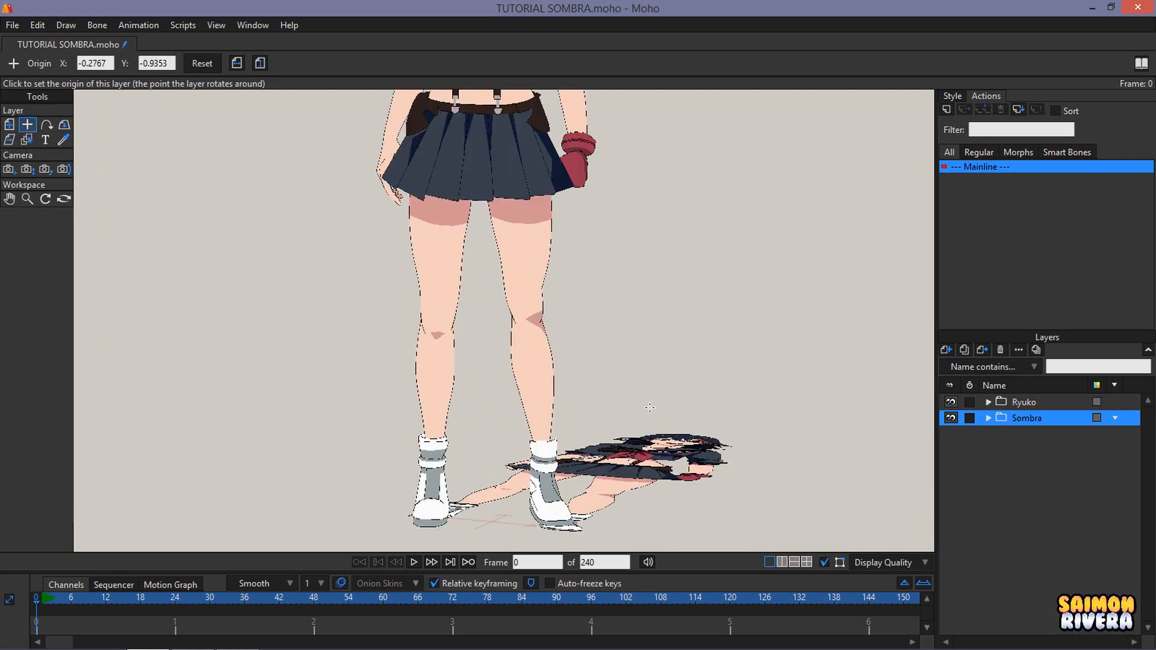
scroll(650, 408, down, 5)
scroll(622, 396, up, 2)
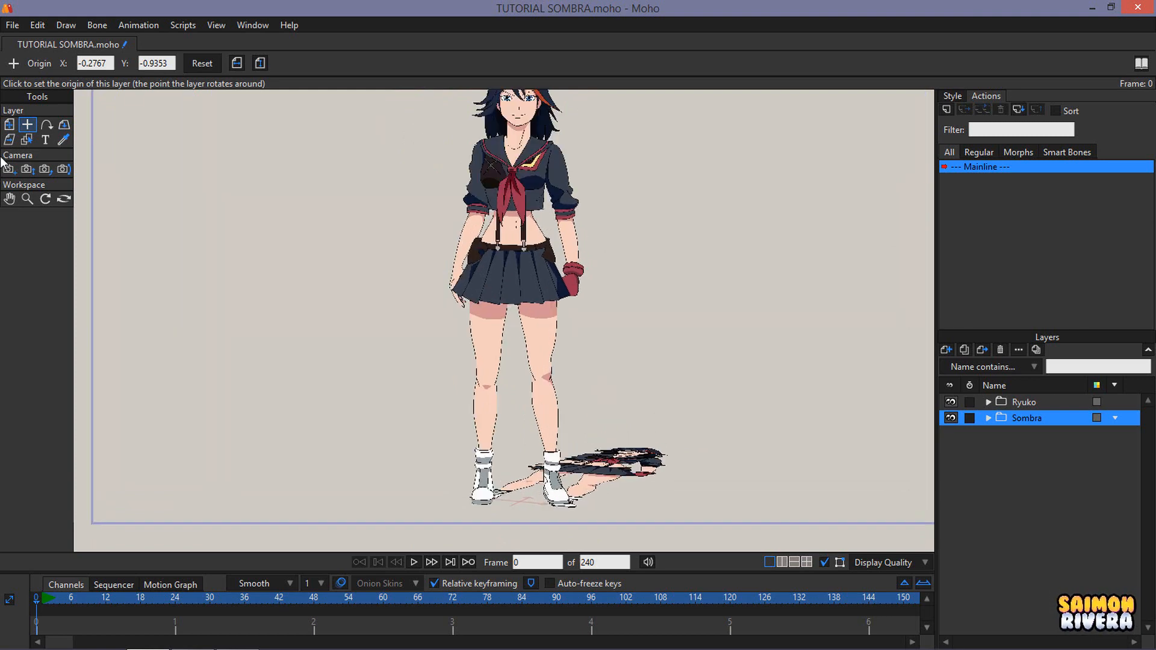
click(12, 126)
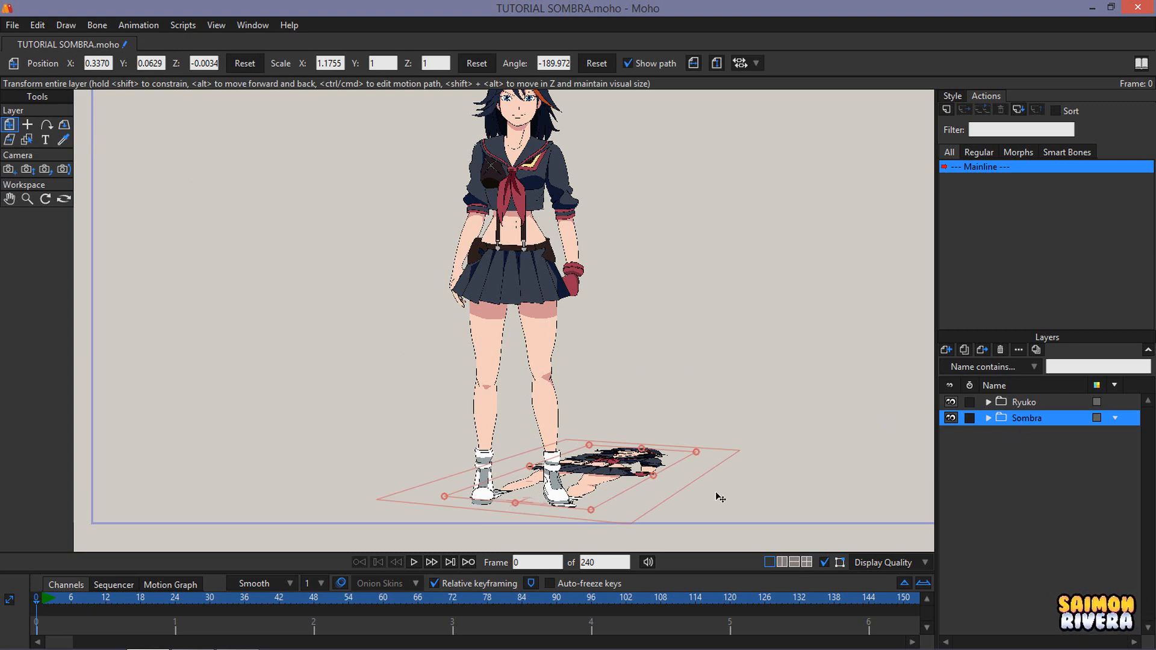
Set the Sombra layer's colorizing color to red D60505 with alpha 171 and check the red shadow in a render
scroll(644, 425, down, 4)
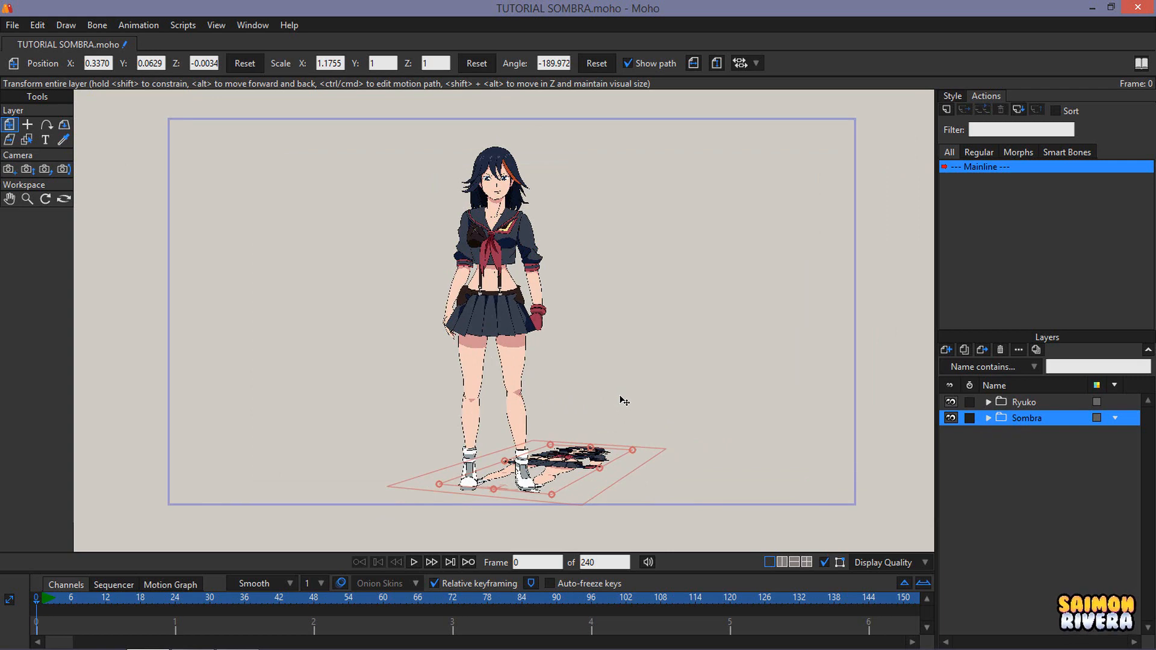
drag(621, 395, 619, 422)
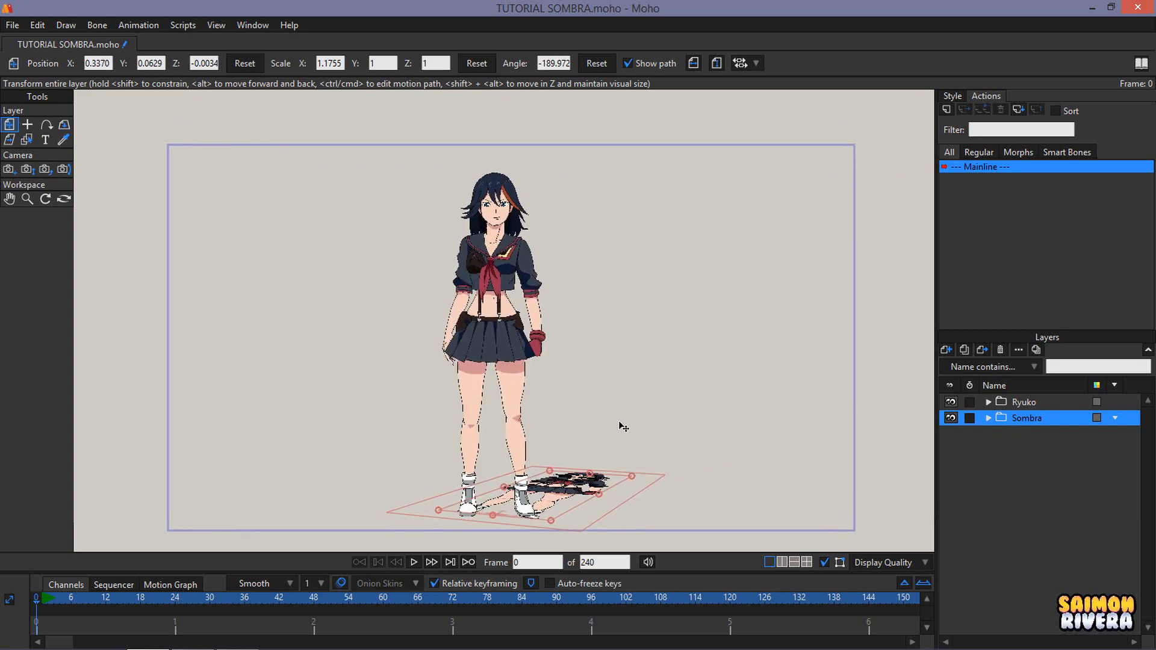
double_click(1026, 419)
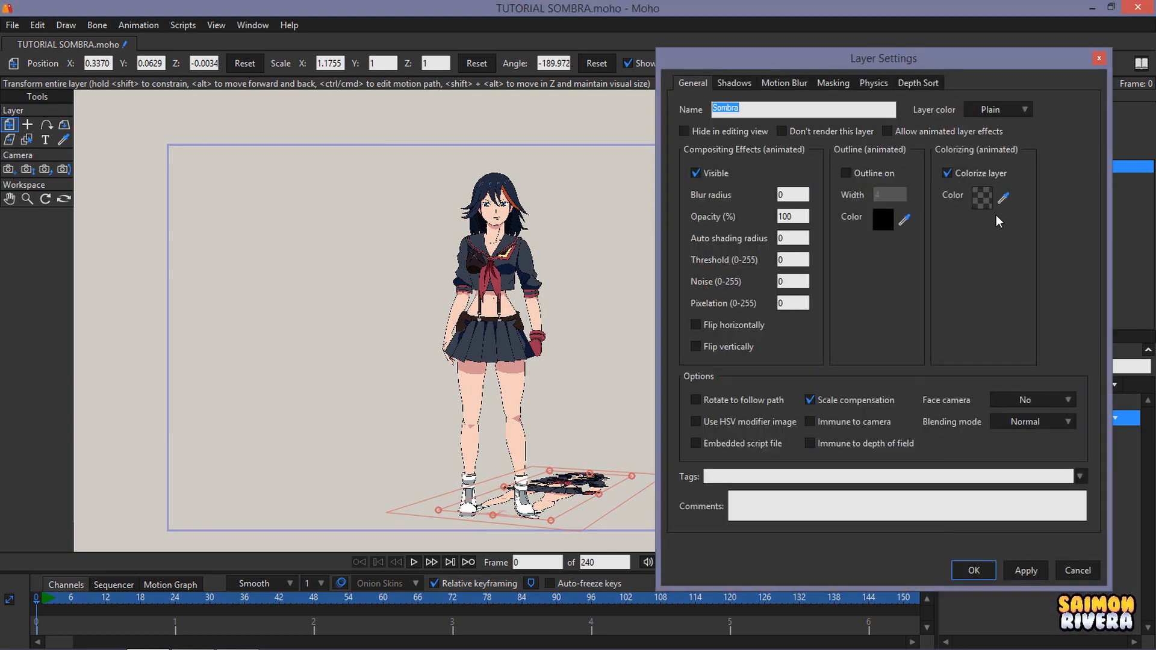
click(982, 197)
click(999, 192)
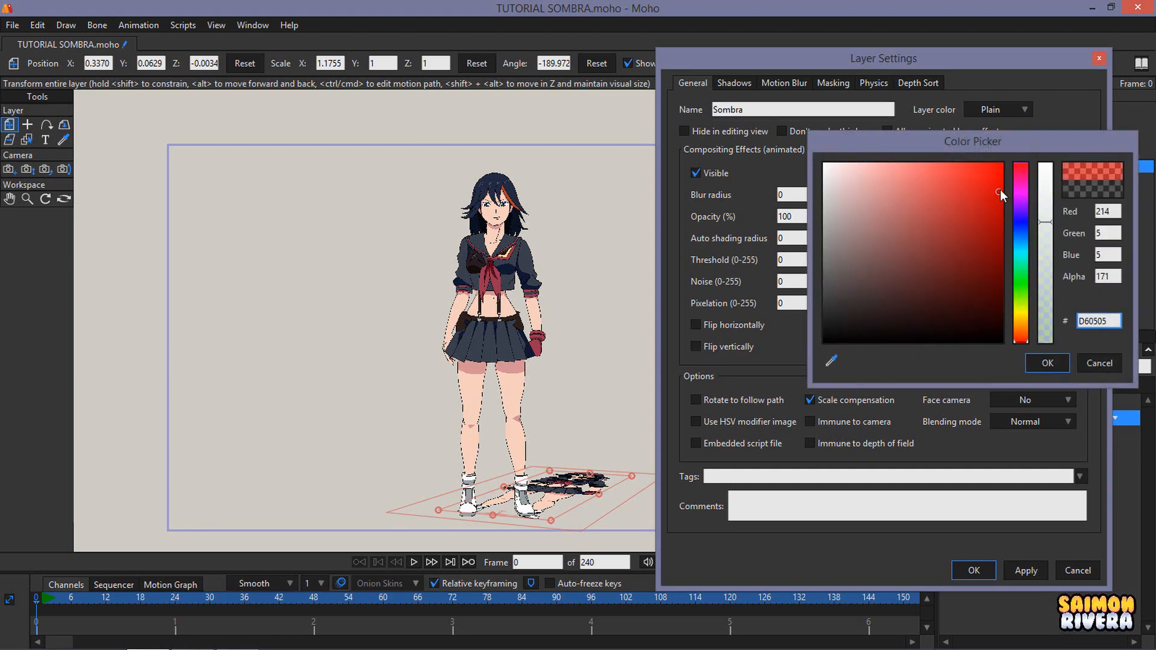
click(1038, 362)
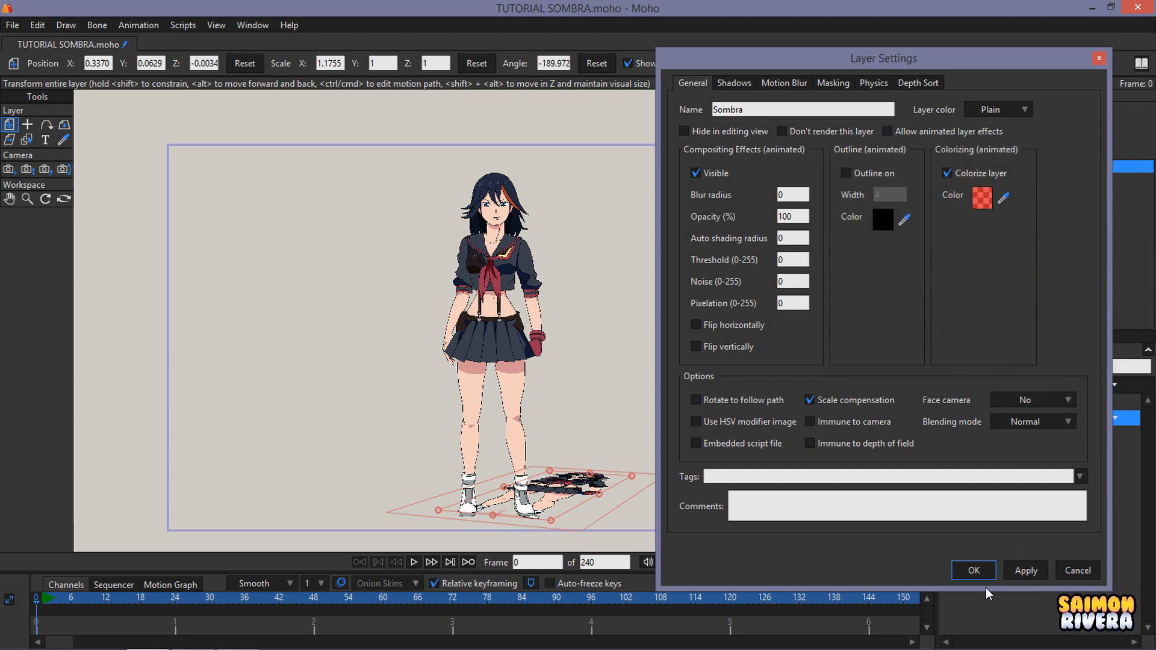
click(981, 572)
key(ctrl+r)
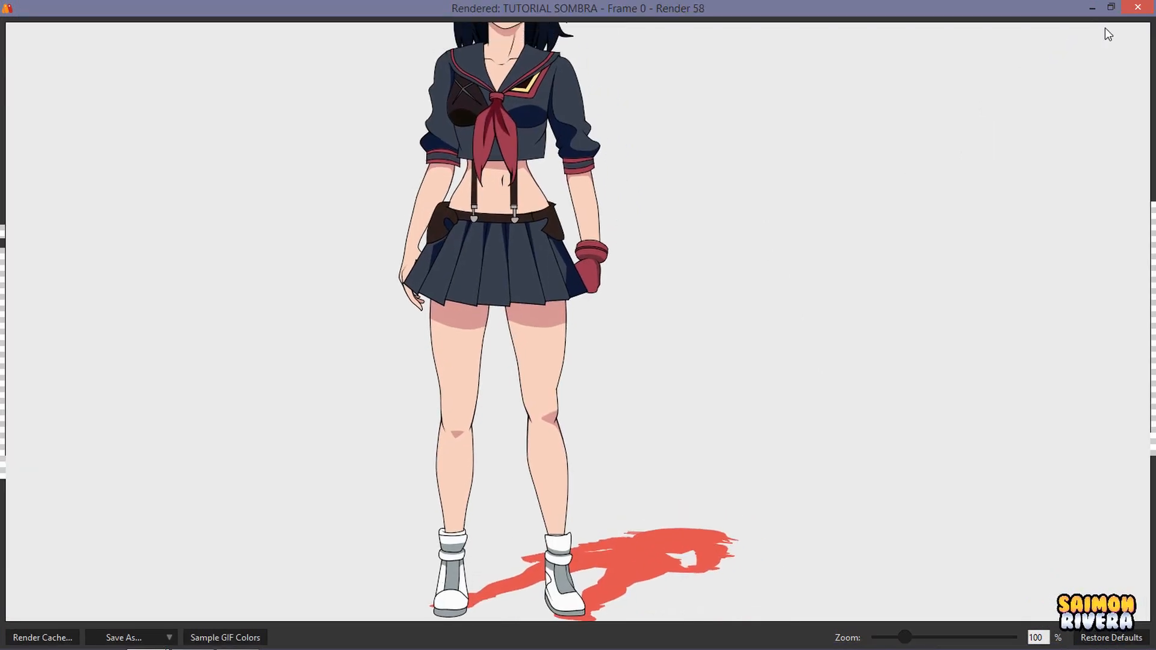
click(1137, 8)
Set the Sombra layer's colorizing color to black 000000 with alpha 171
click(1017, 349)
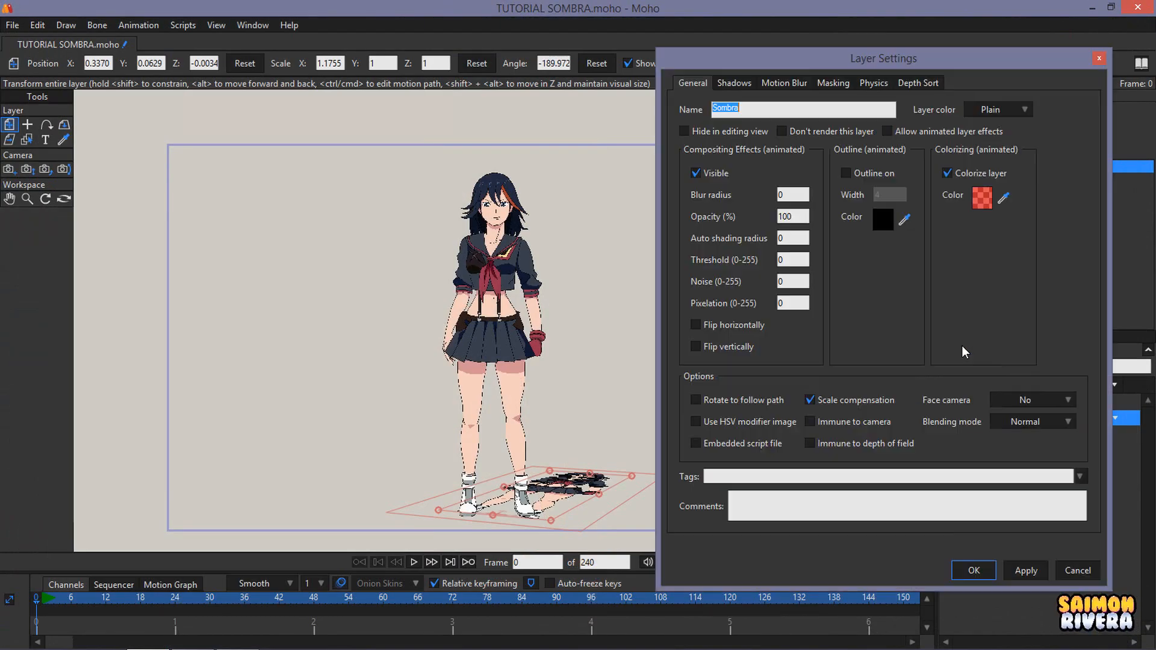
click(982, 196)
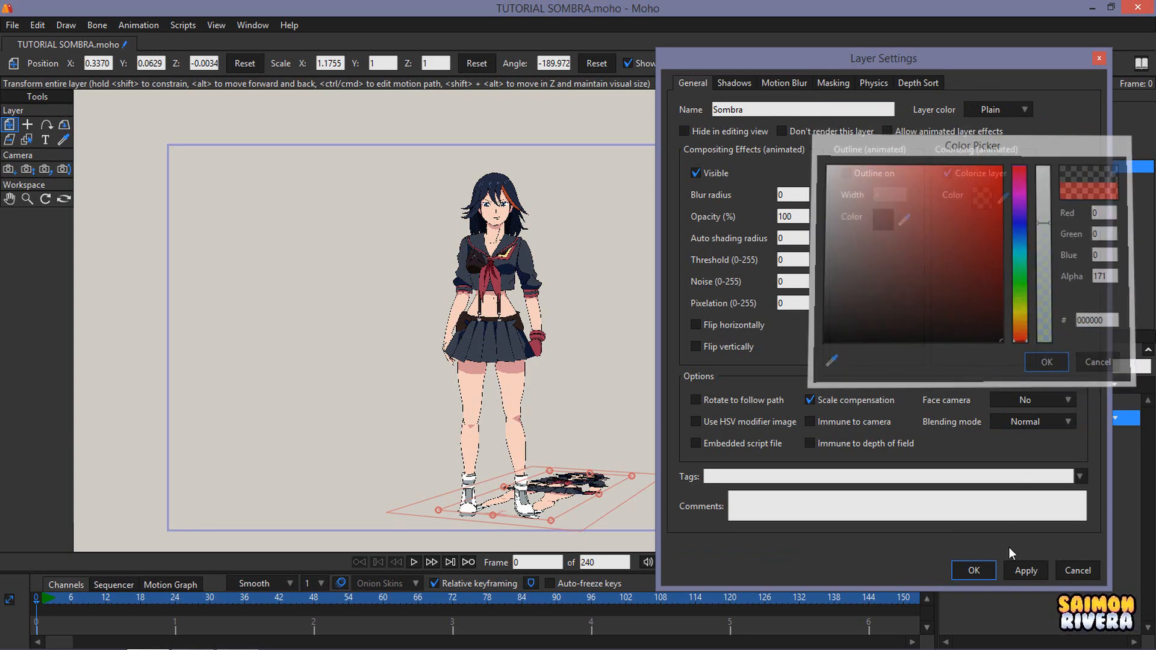
key(Return)
click(974, 571)
Track the camera to about X 0.2025, Y 0.0311 to reframe the character and its cast shadow
scroll(583, 417, up, 3)
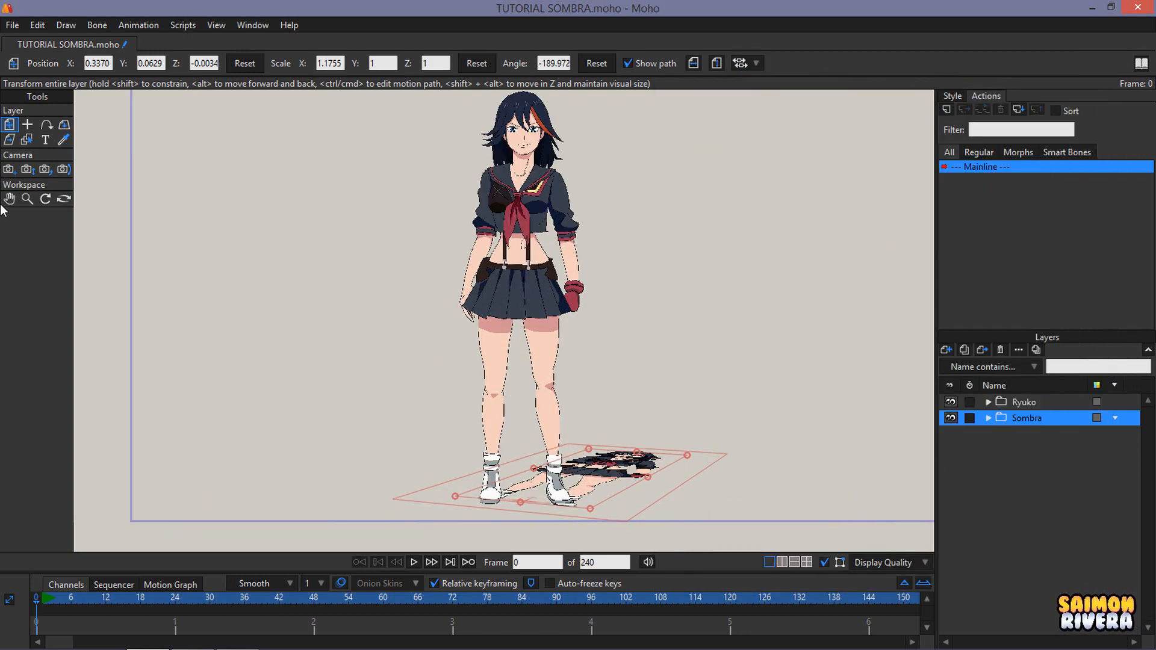
click(8, 170)
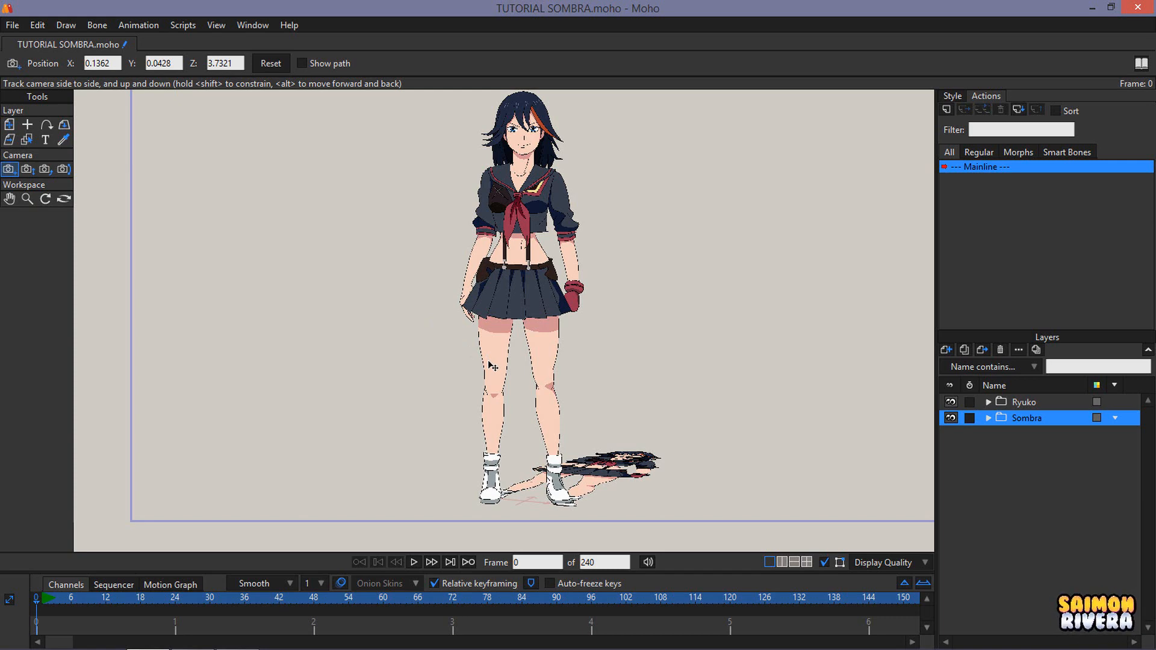
scroll(630, 361, up, 1)
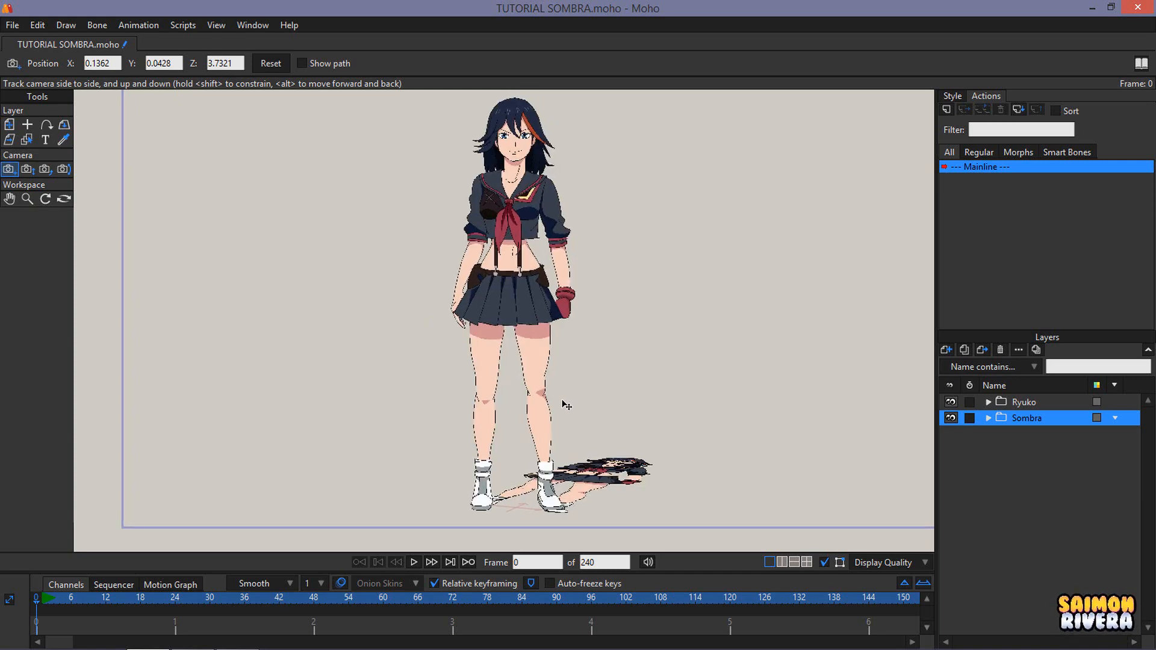
scroll(557, 402, down, 2)
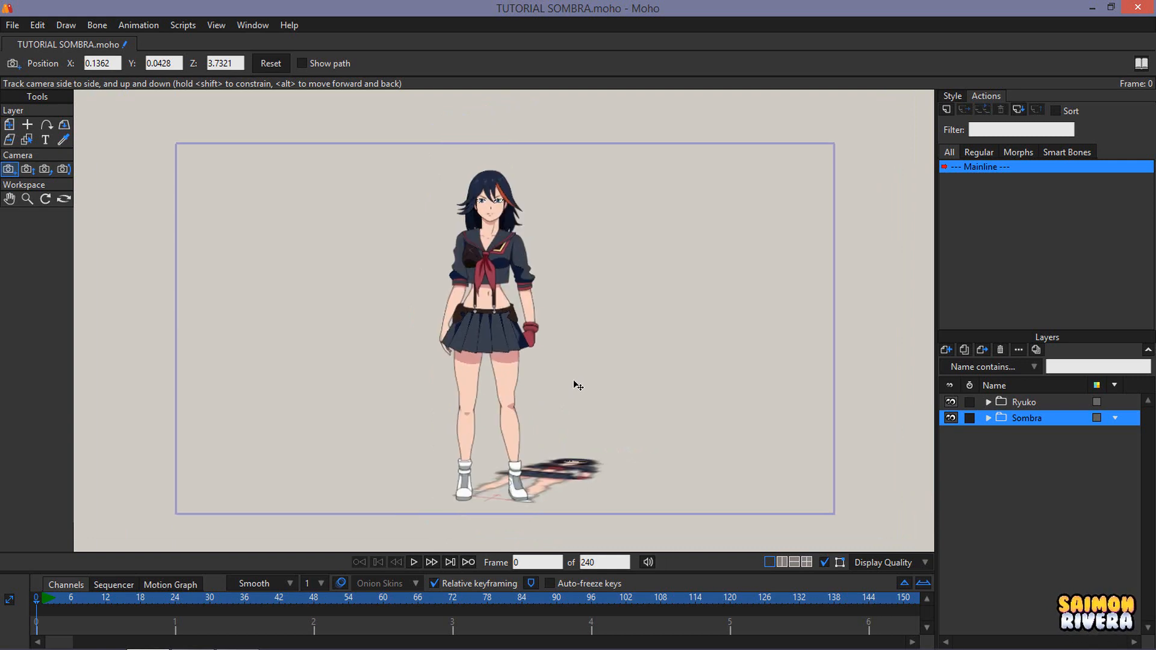
drag(577, 385, 490, 412)
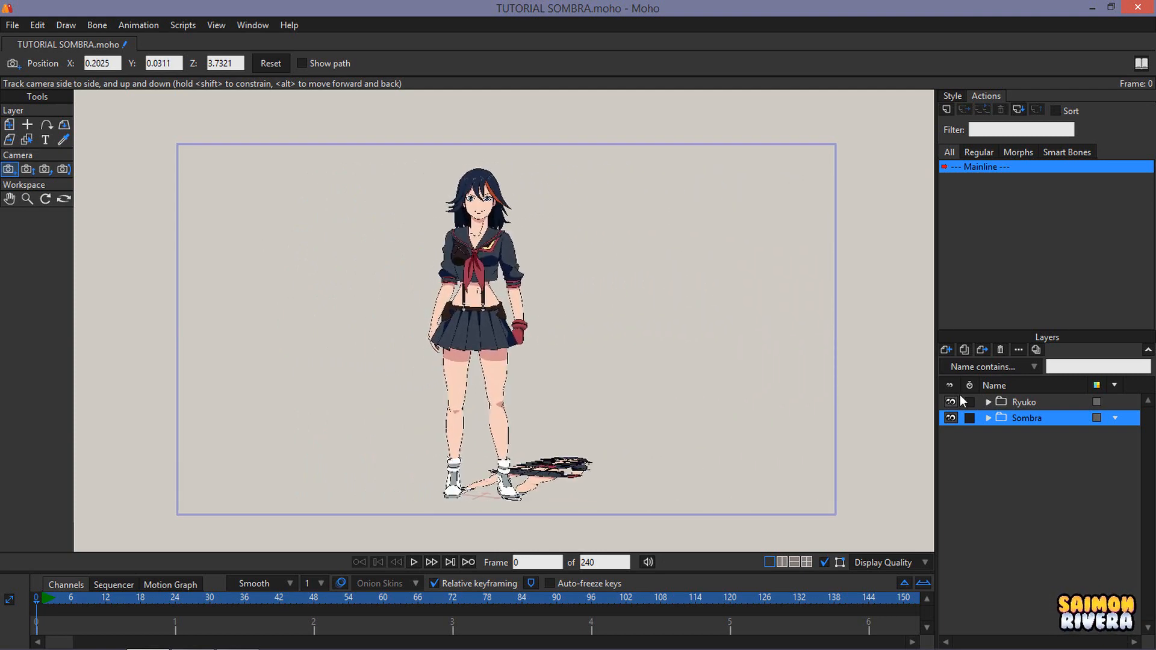
scroll(499, 300, up, 1)
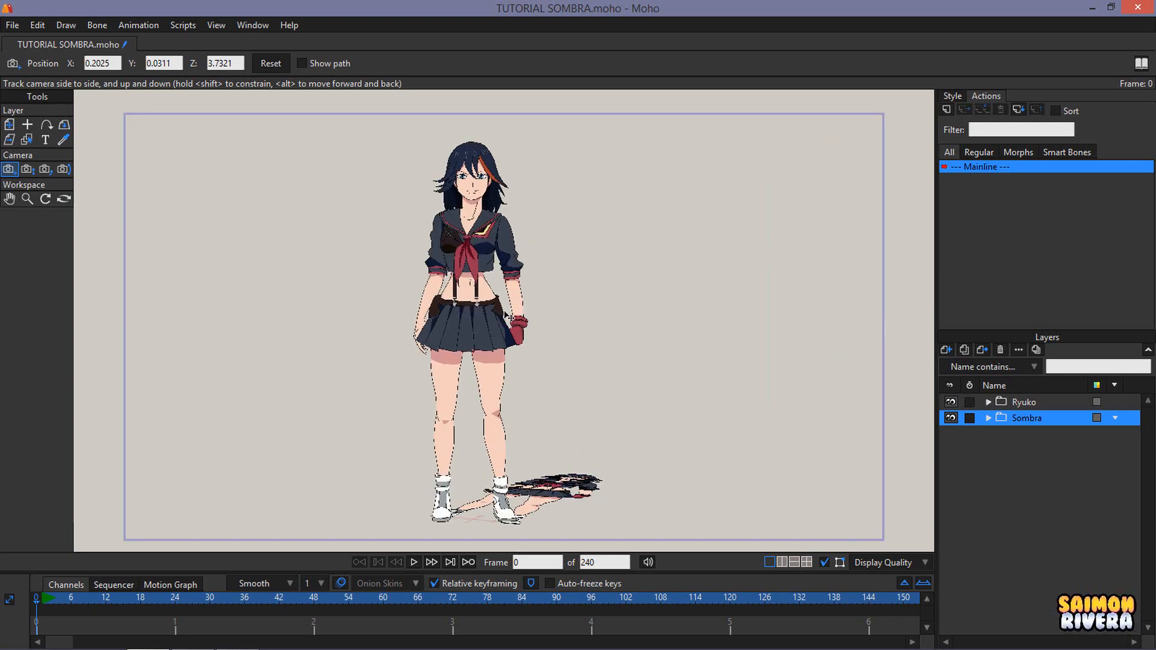
drag(516, 319, 513, 320)
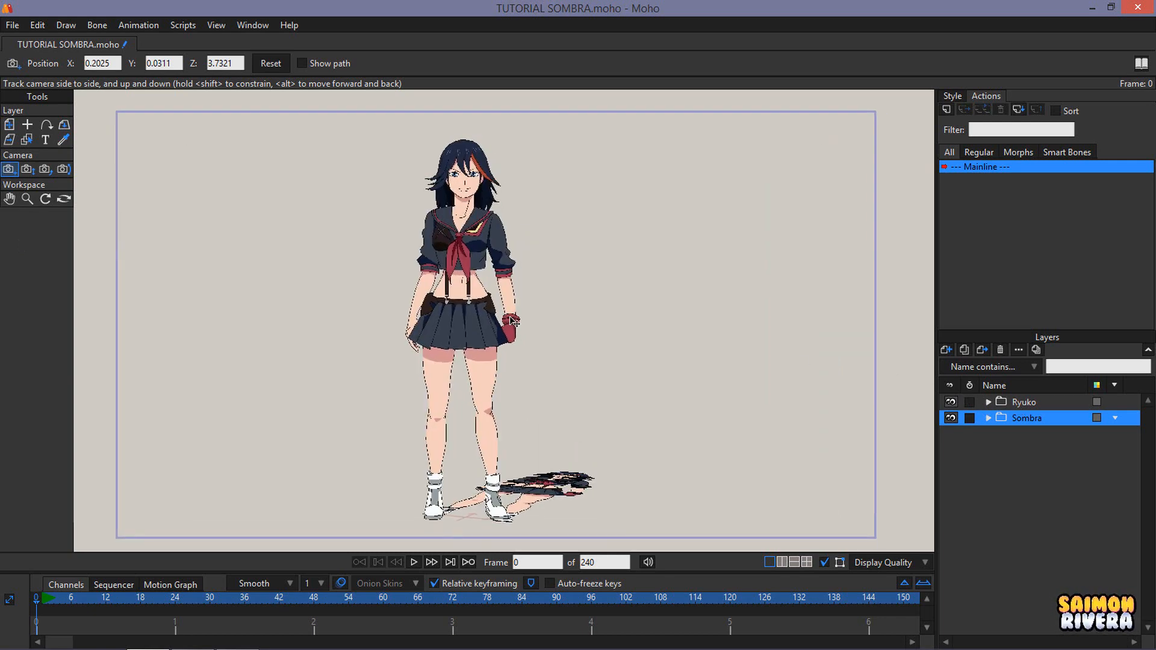
Render the frame and inspect the full character with the Sombra layer's cast shadow
key(ctrl+r)
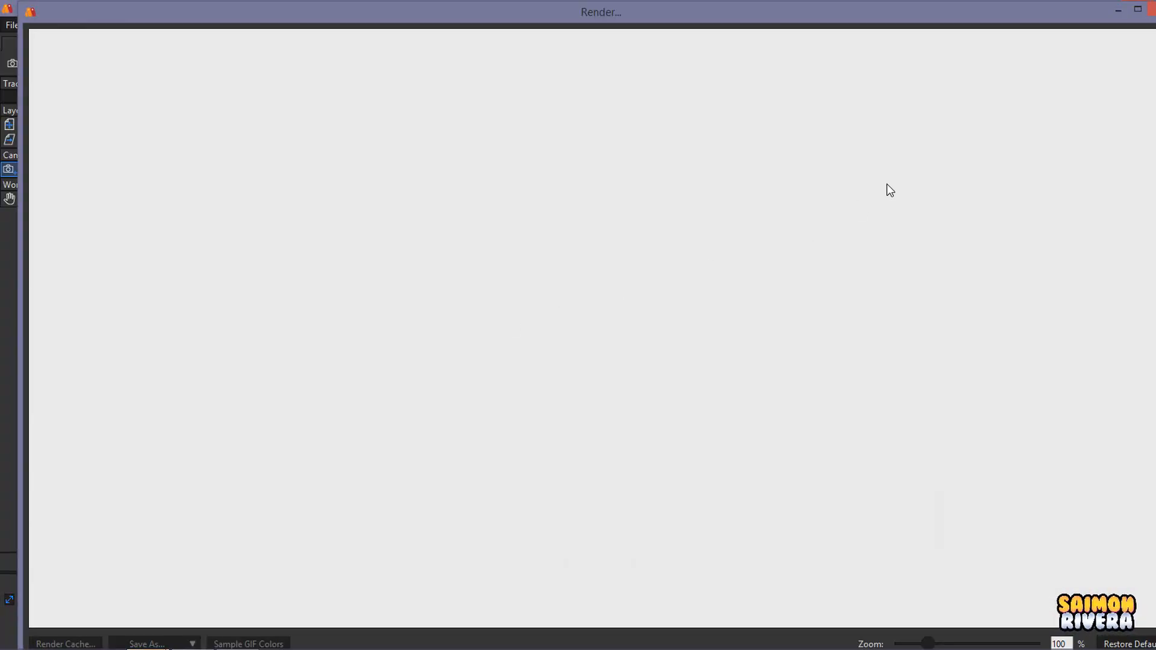
scroll(611, 327, down, 3)
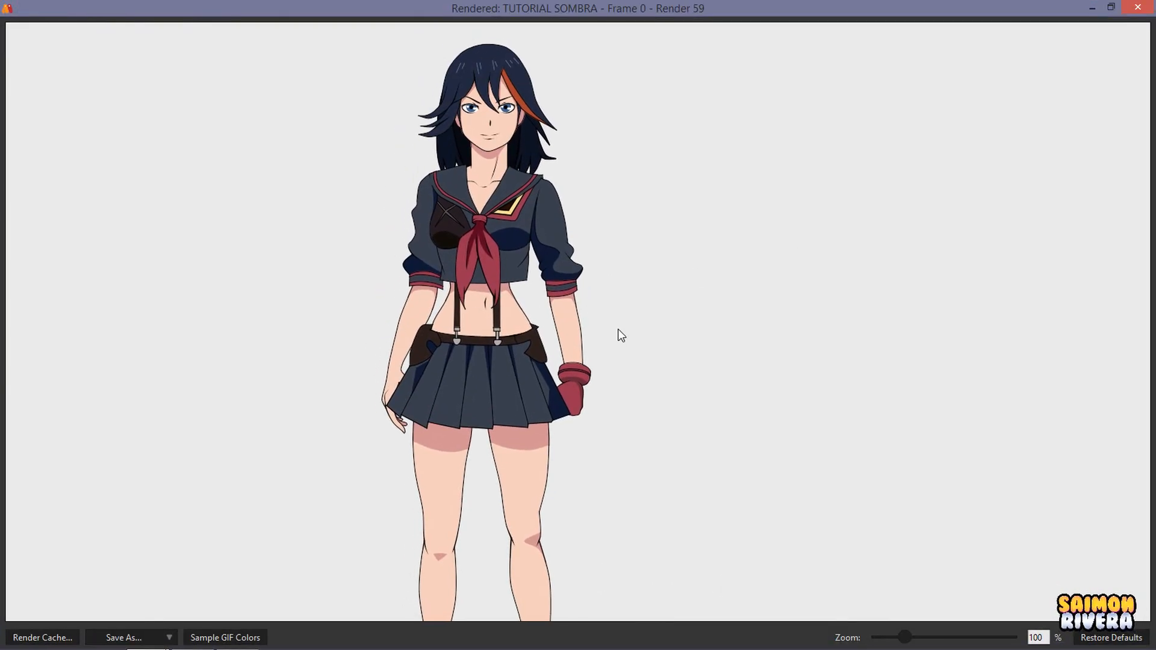
scroll(635, 205, up, 3)
scroll(637, 214, down, 2)
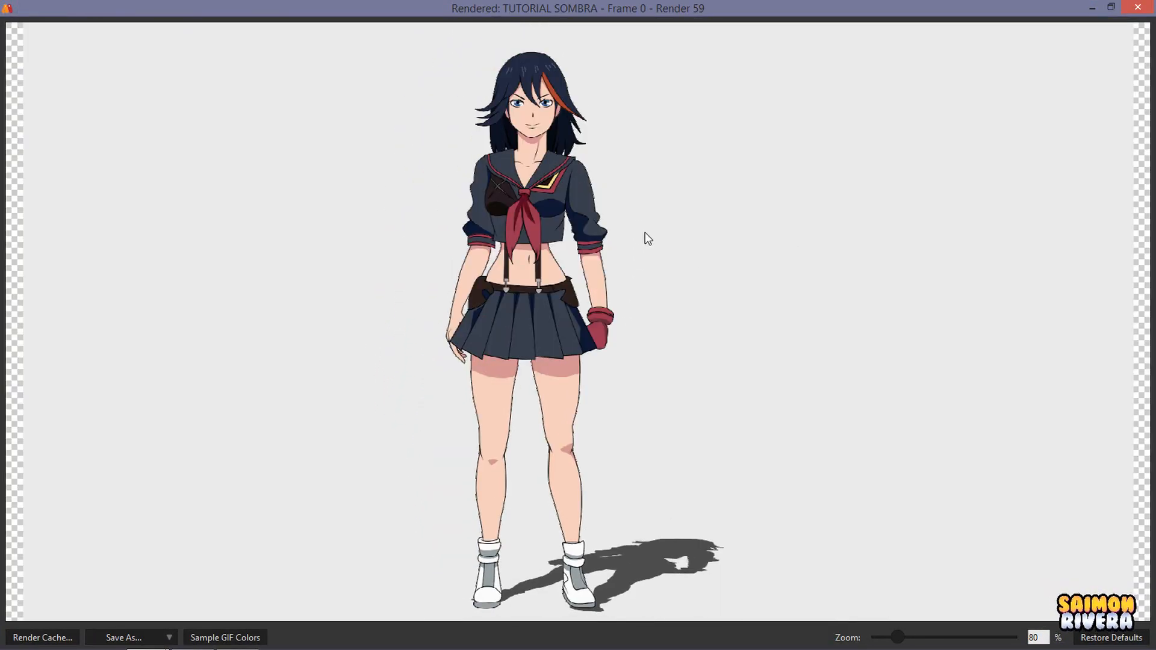